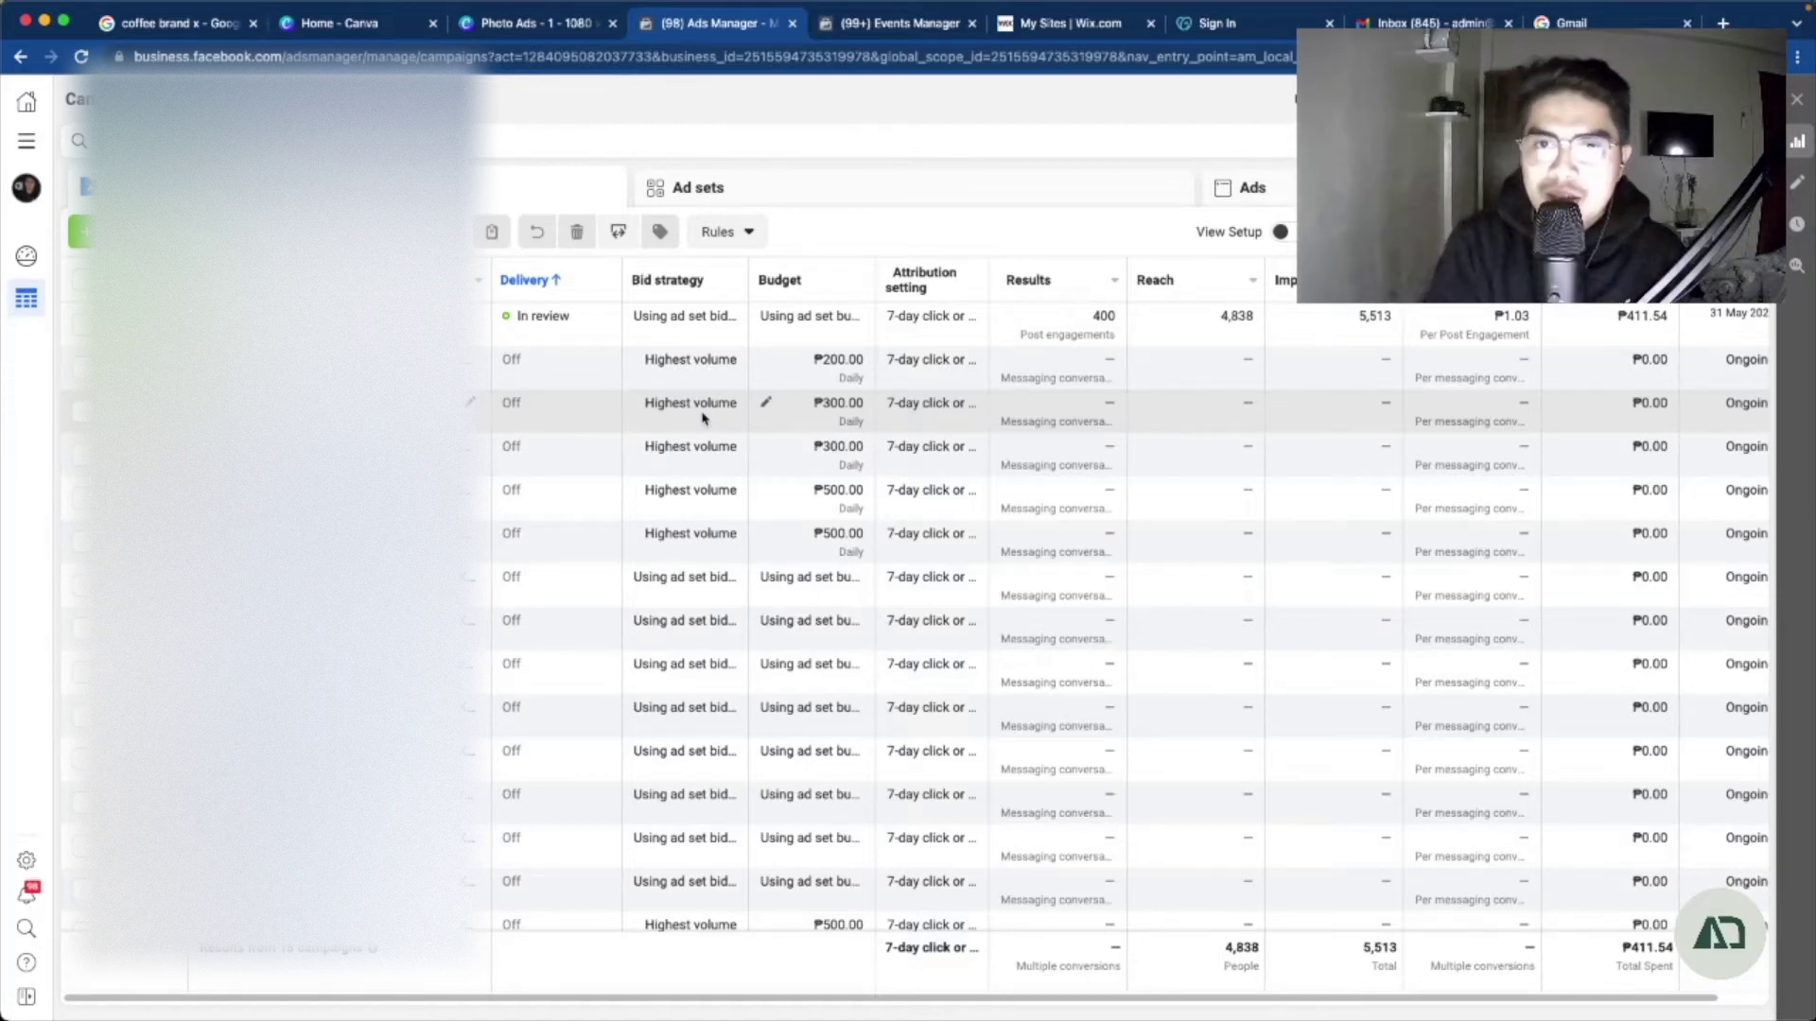
# Open Business Settings from the All tools menu
pyautogui.click(21, 142)
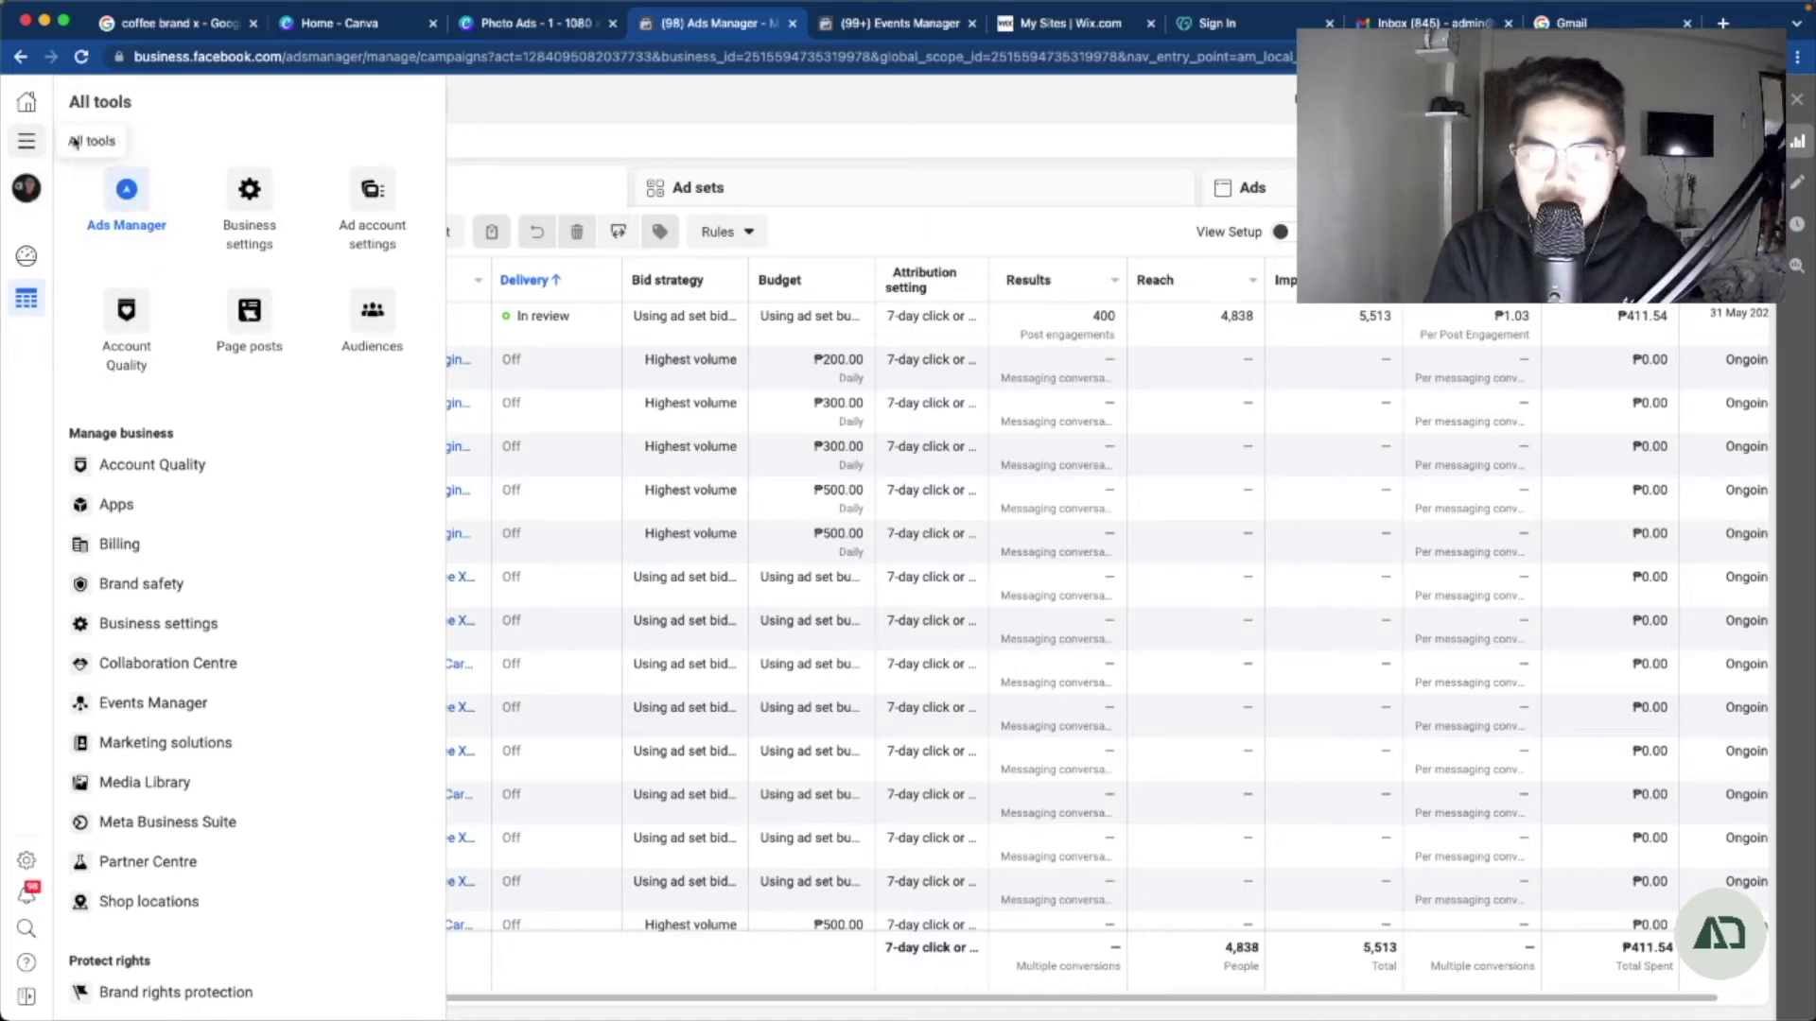
pyautogui.scroll(-4, 174, 556)
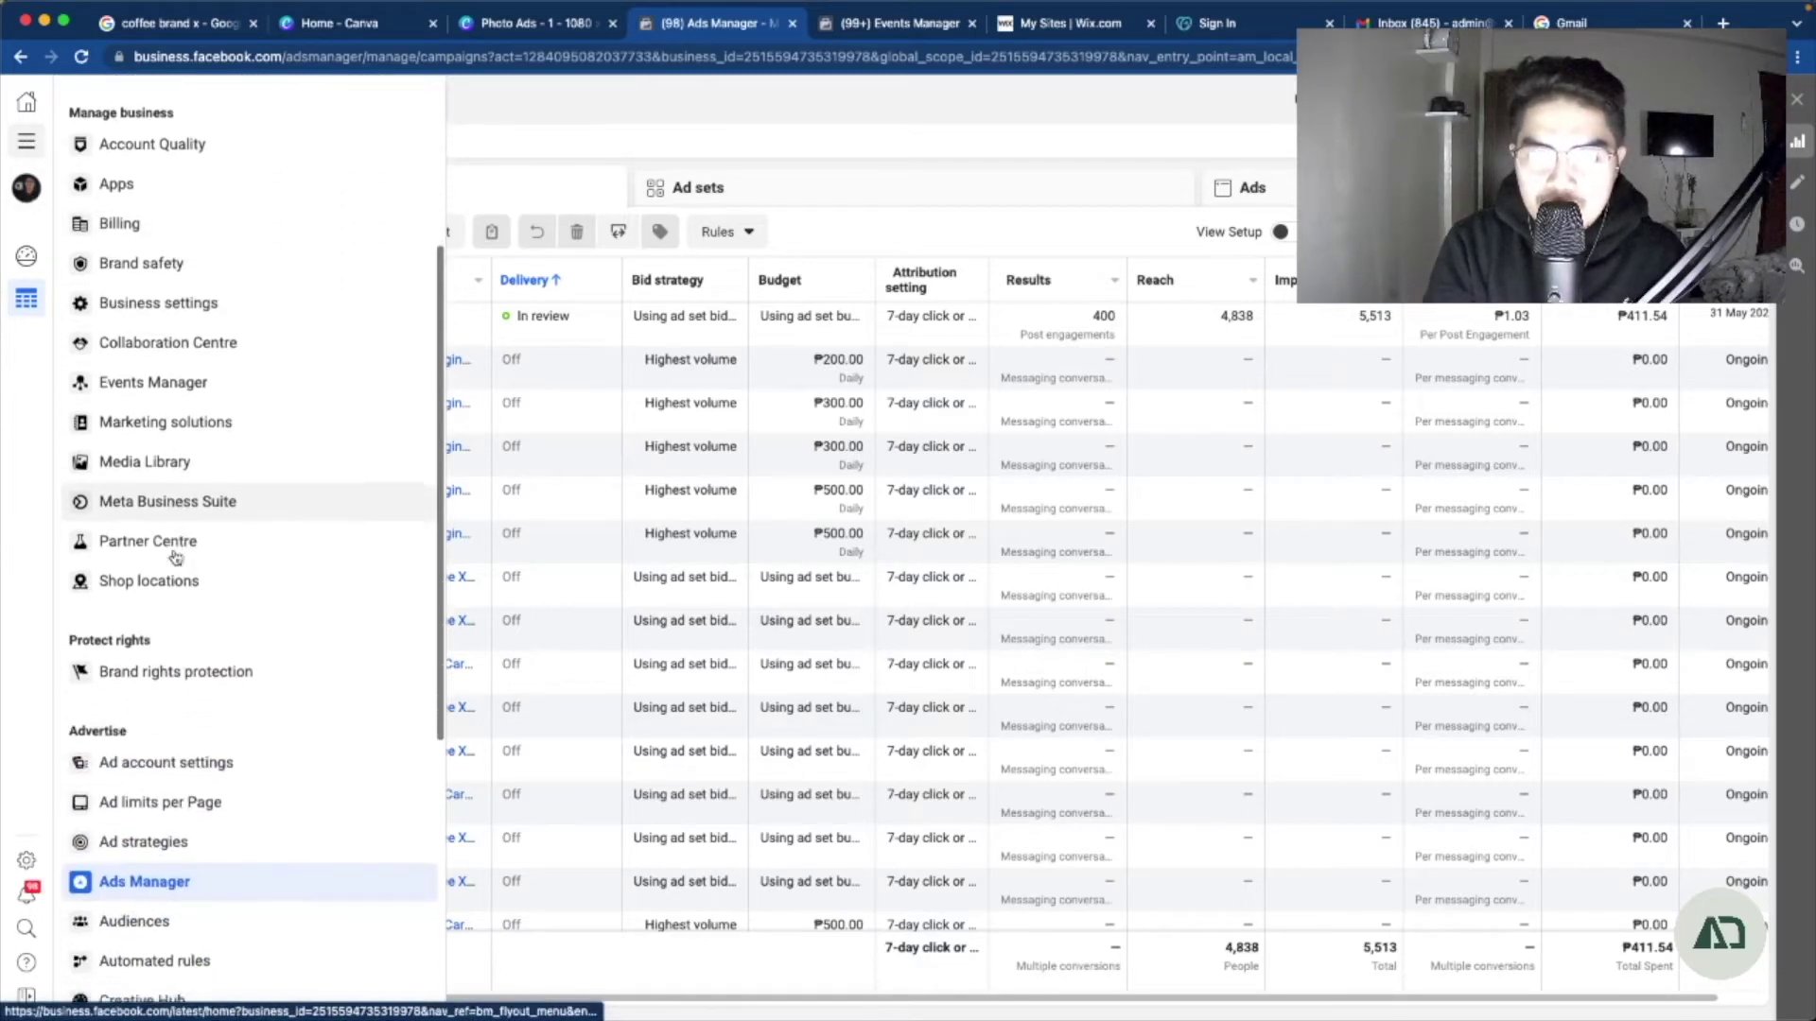
pyautogui.scroll(-2, 175, 556)
pyautogui.scroll(-3, 247, 501)
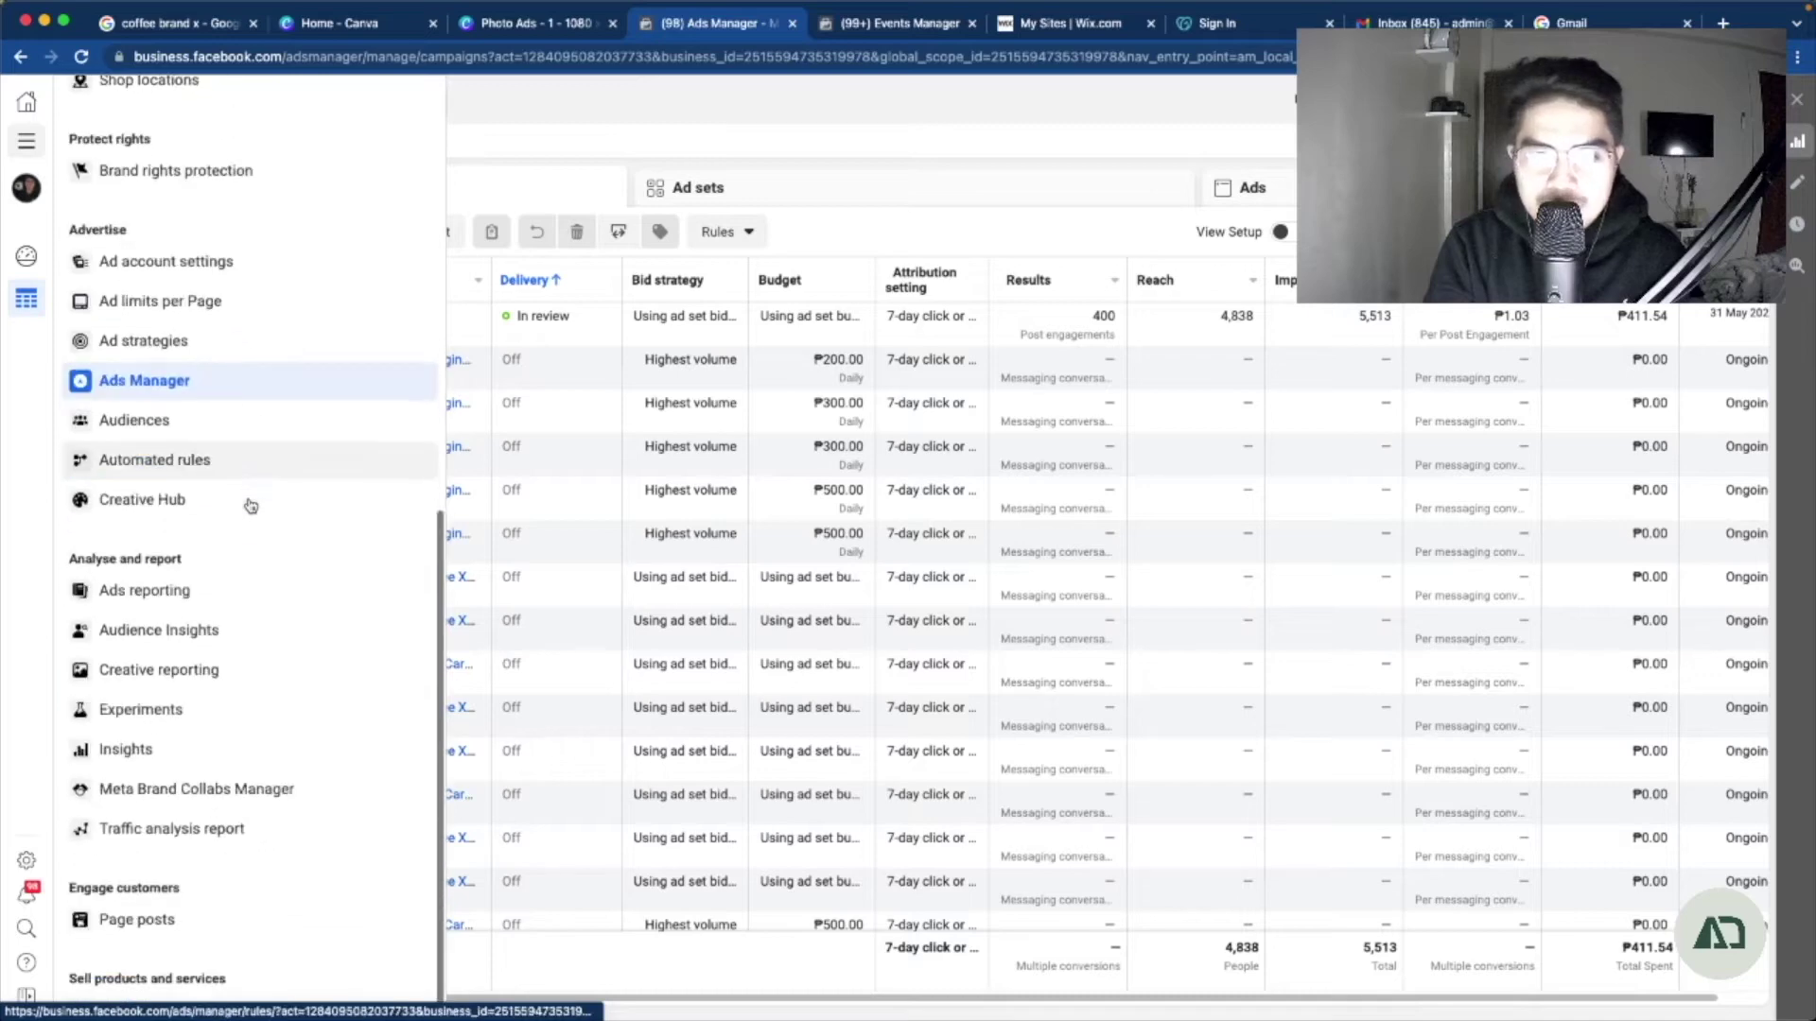
pyautogui.scroll(9, 208, 397)
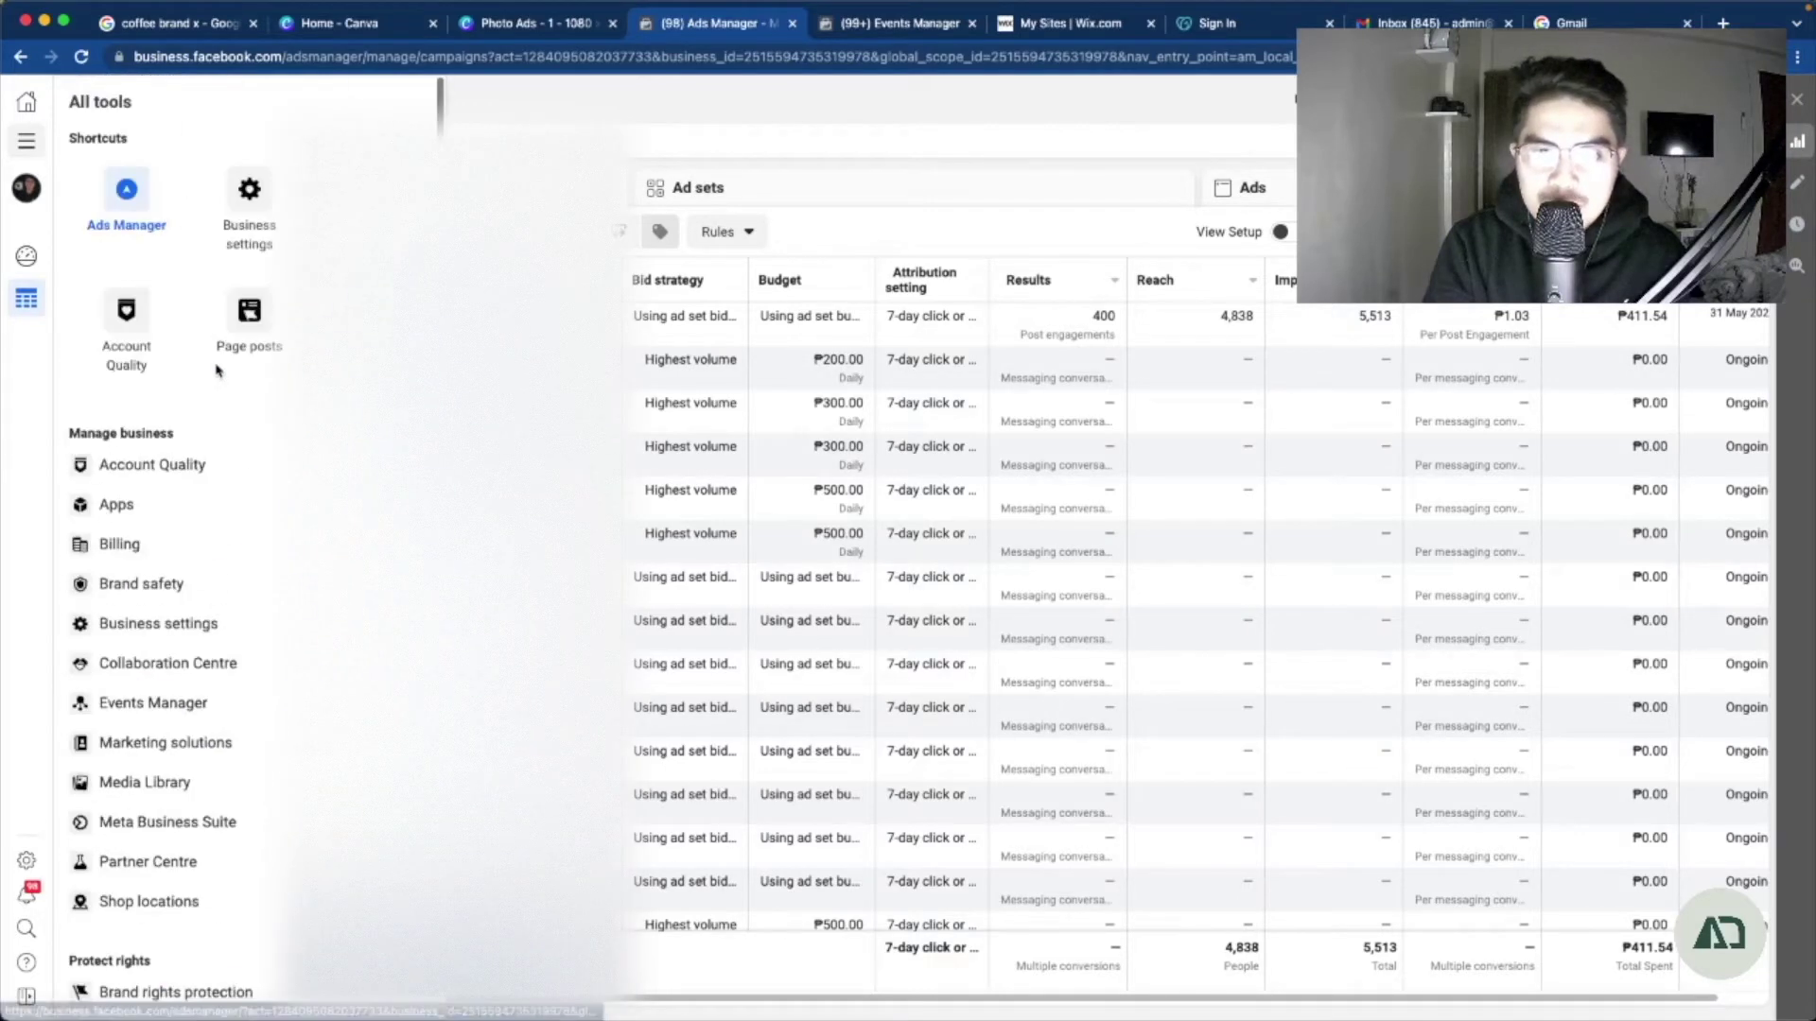
pyautogui.click(269, 229)
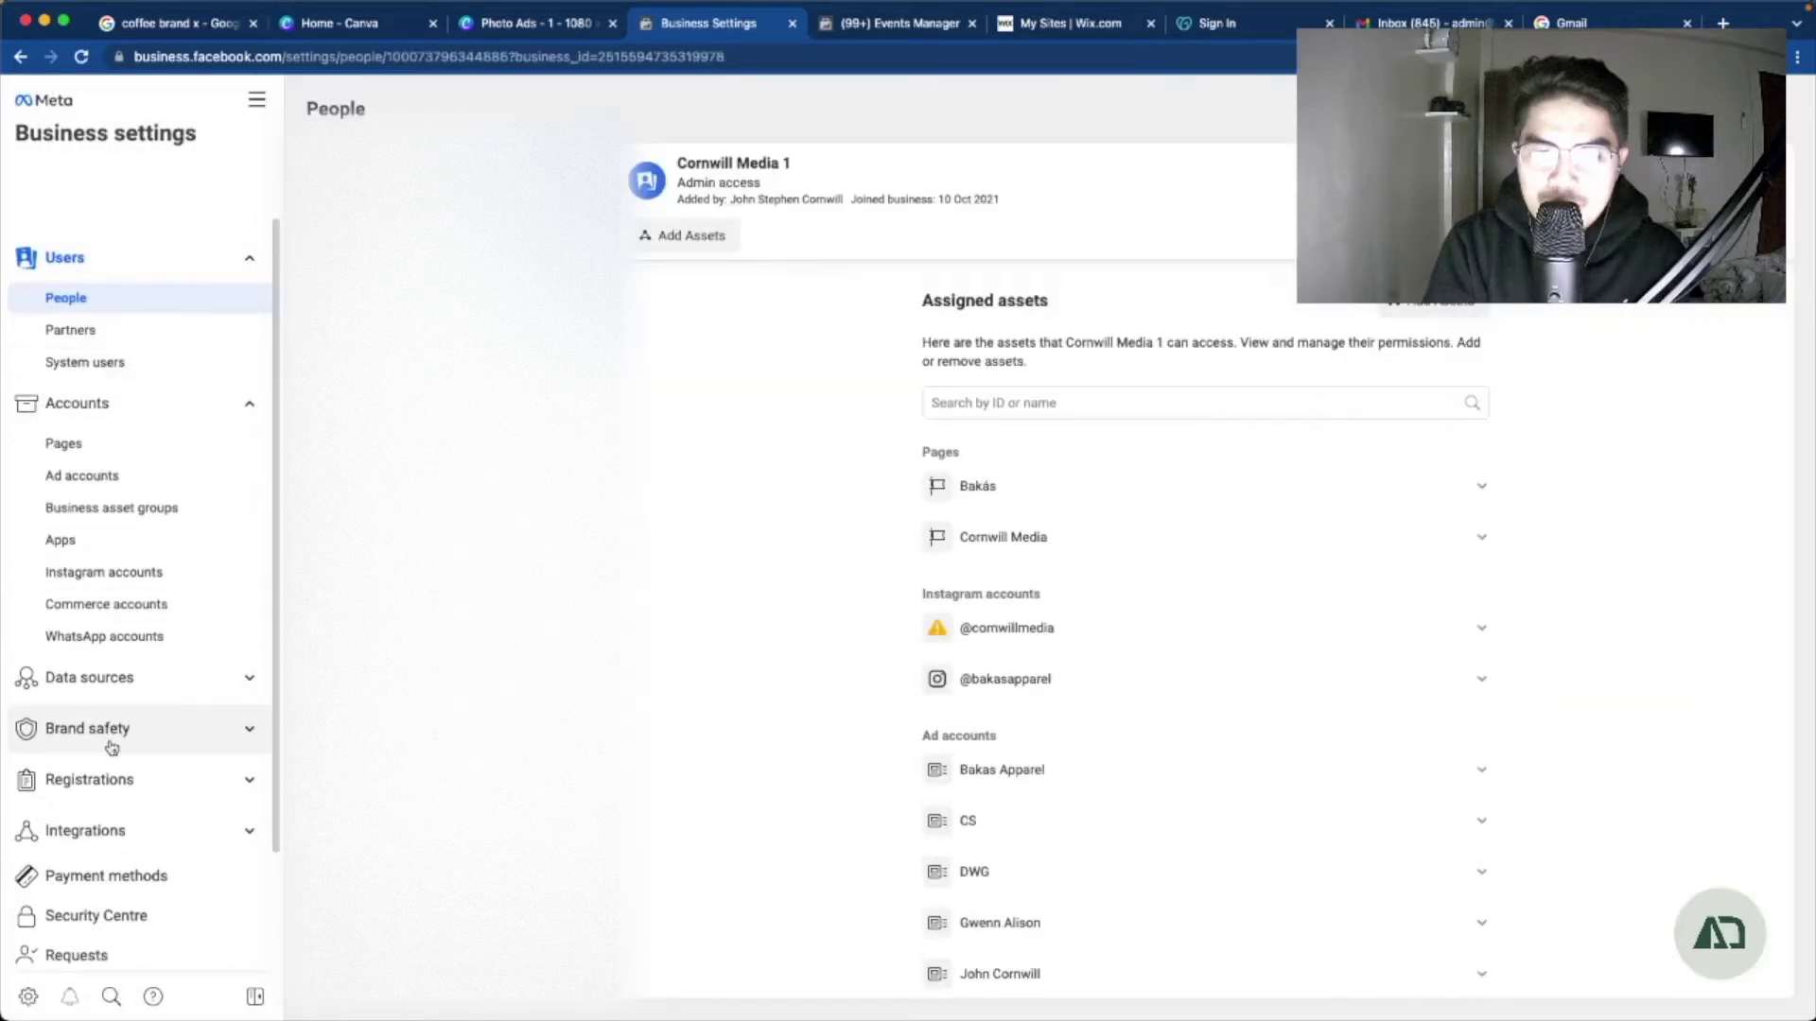
# Under Data sources, open Pixels to show the Bakás Website pixel and its pending request
pyautogui.scroll(-3, 133, 688)
pyautogui.click(160, 556)
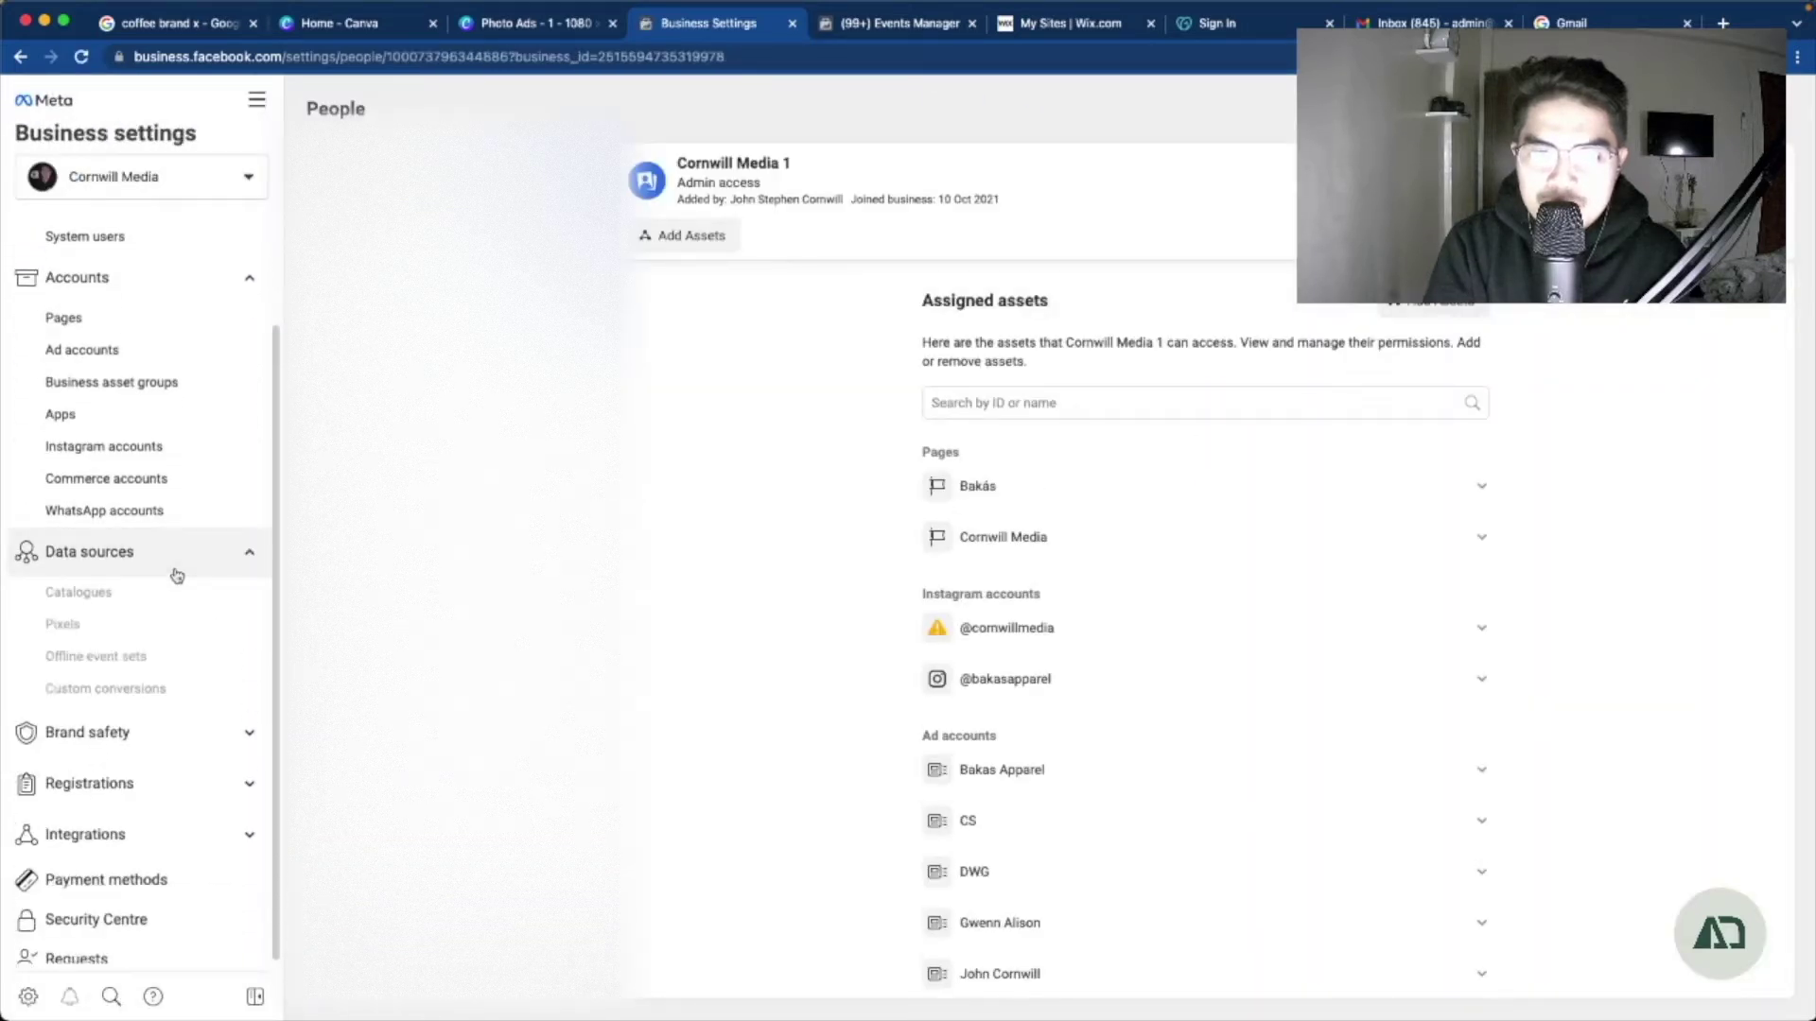
pyautogui.scroll(-5, 139, 631)
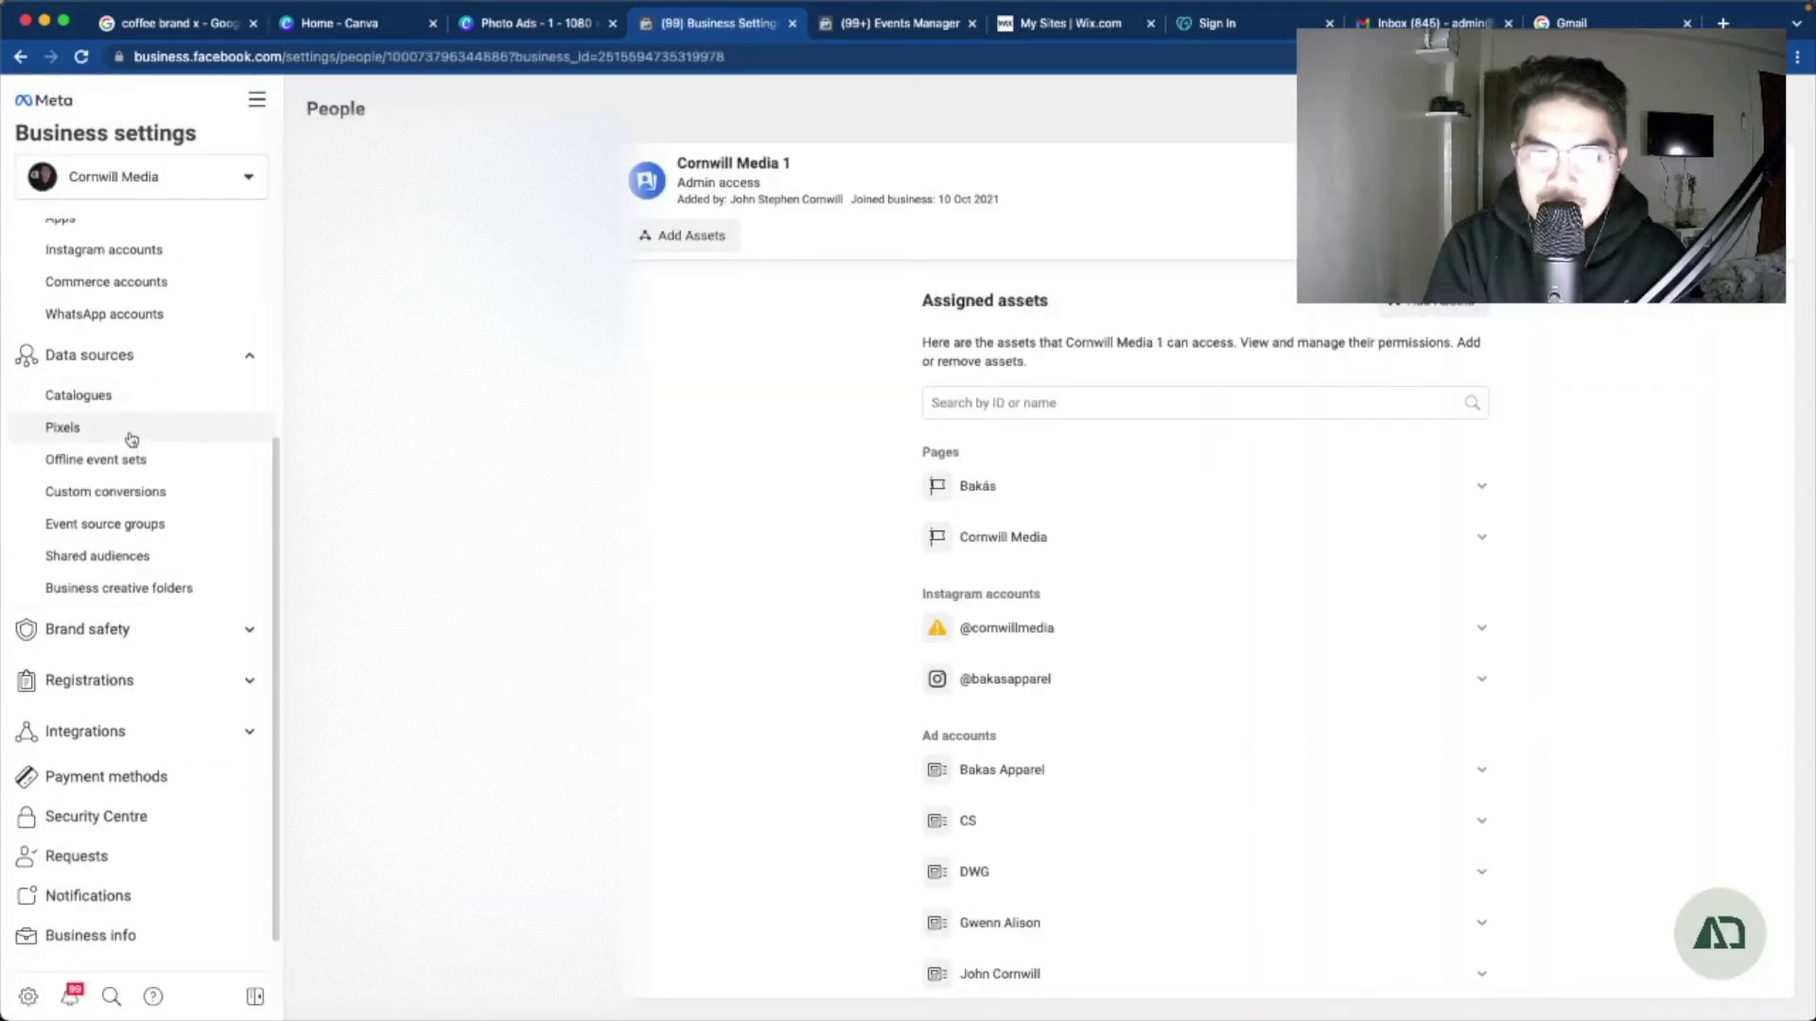
pyautogui.click(127, 433)
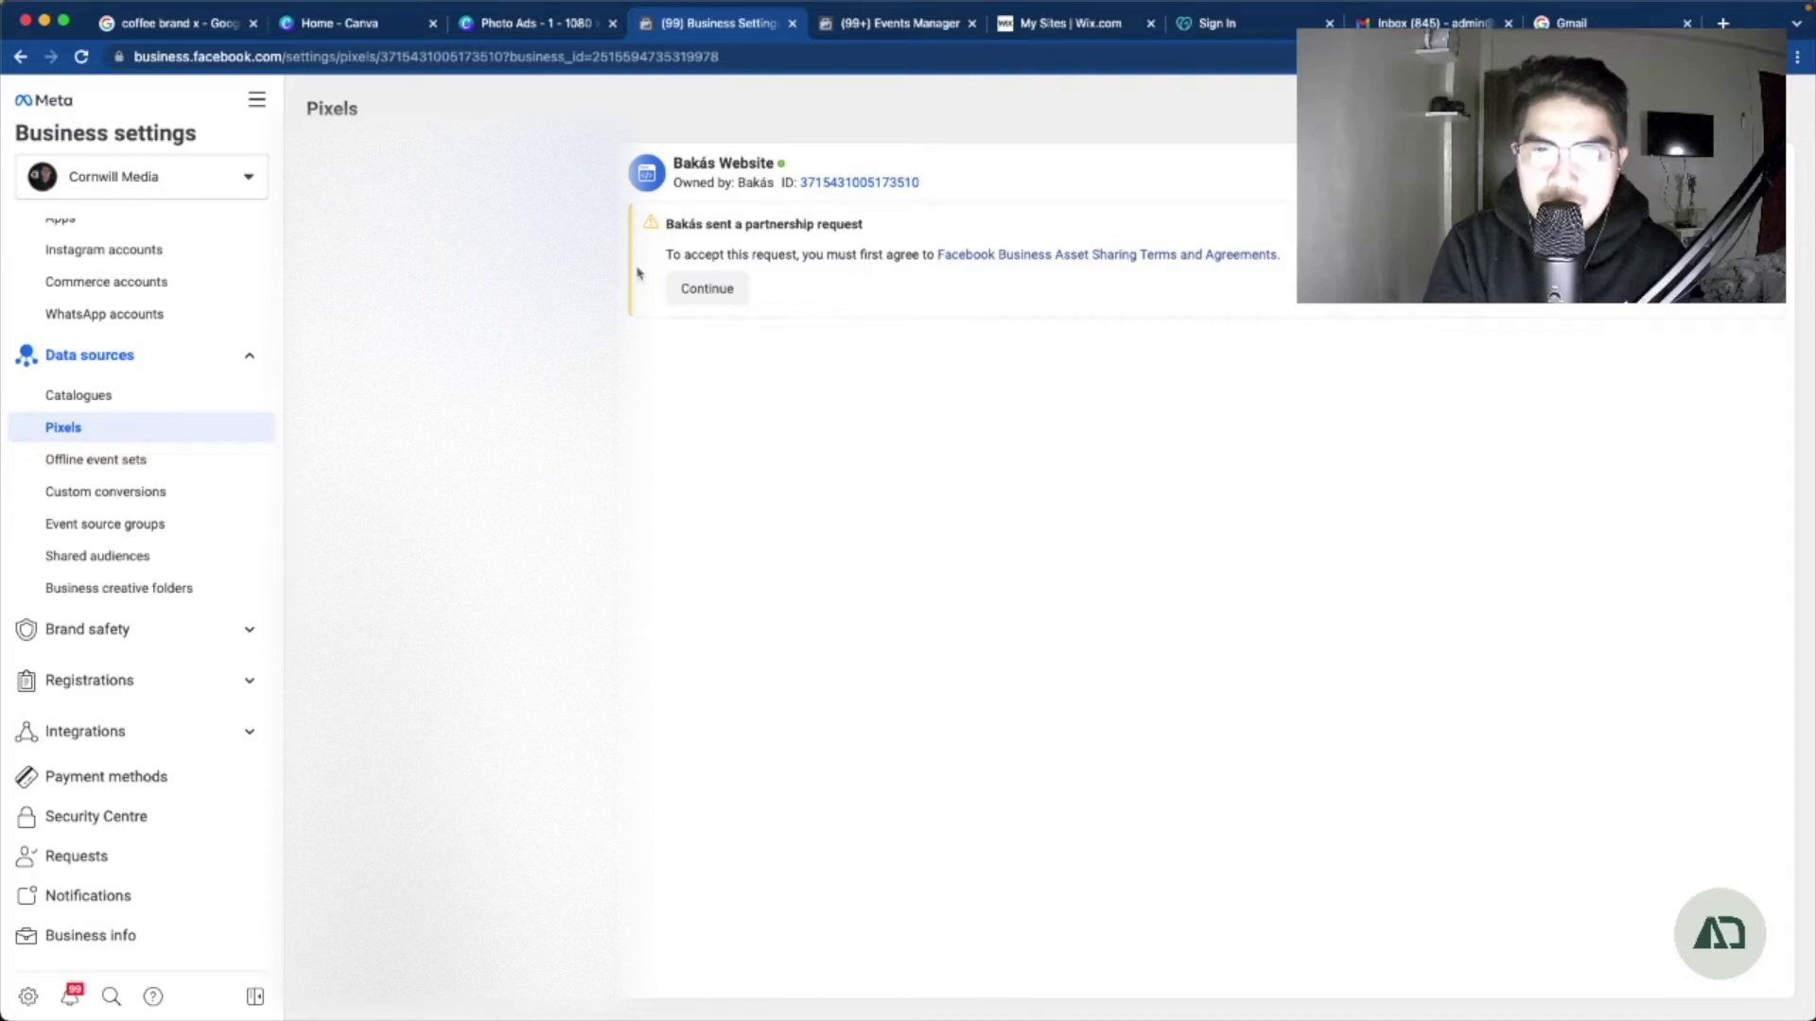
# Add a new website pixel named Toni & Terry, leaving the website URL blank
pyautogui.click(706, 289)
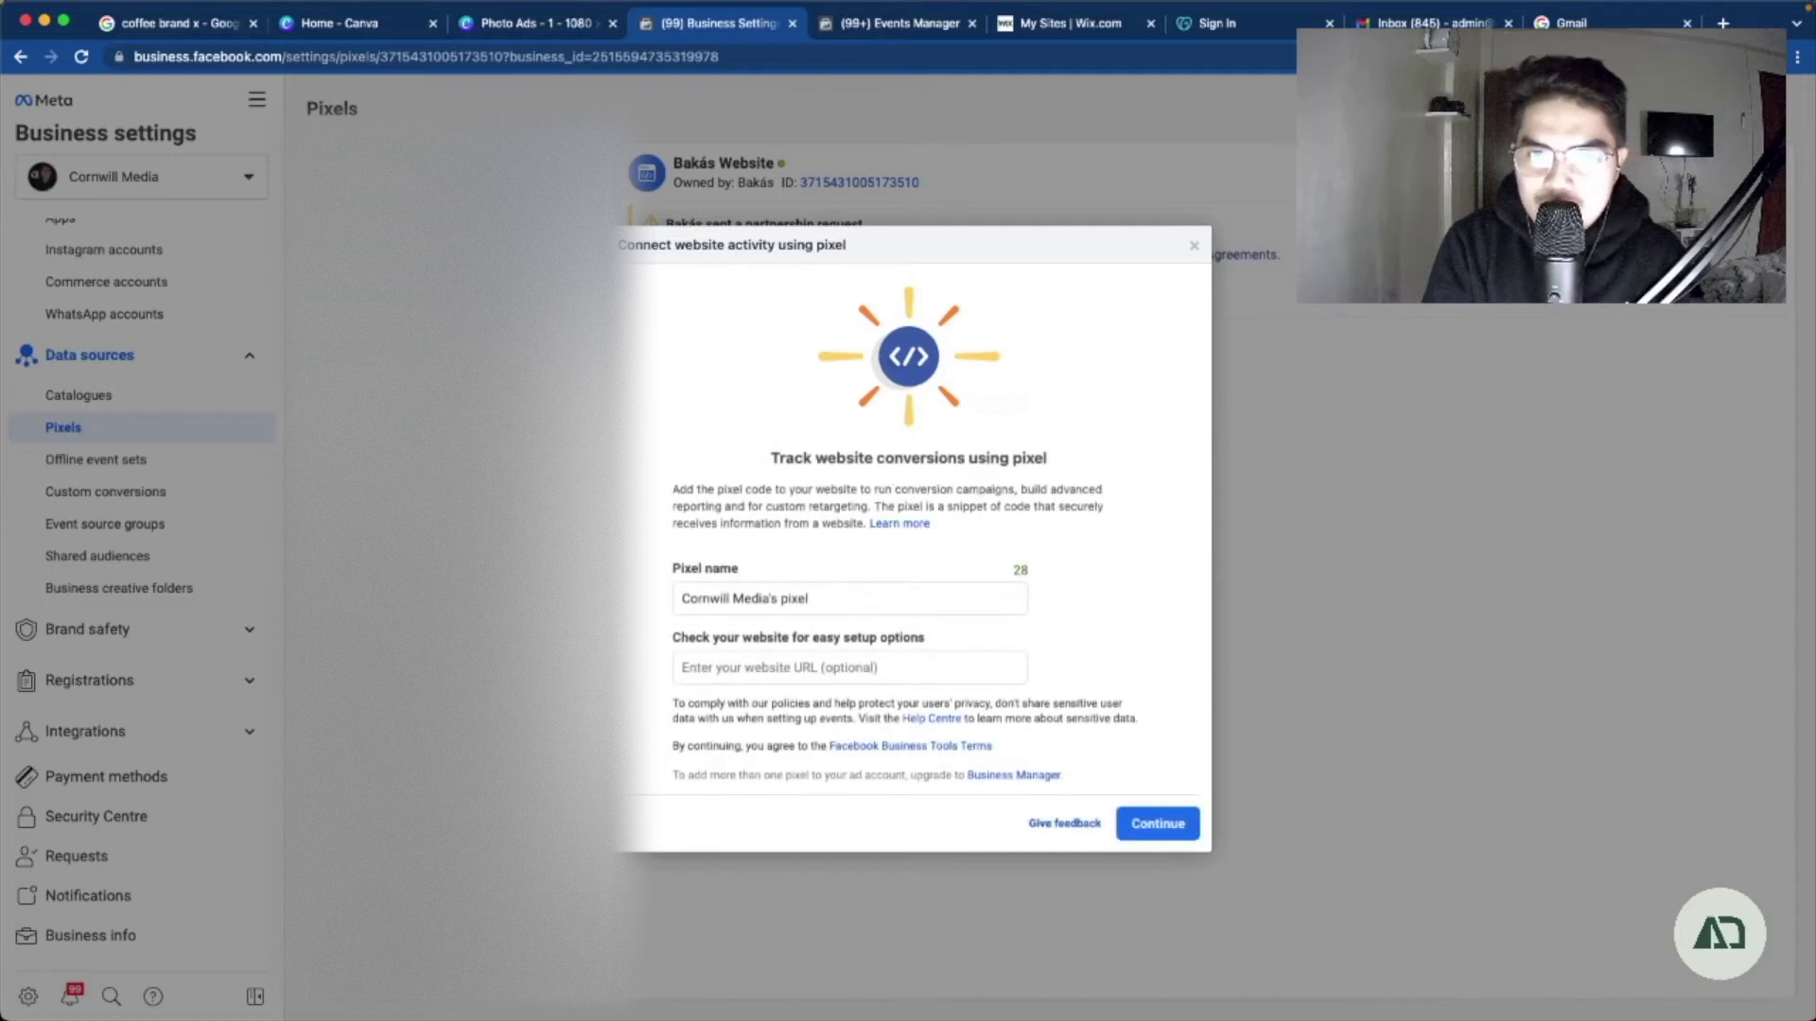
pyautogui.click(1193, 245)
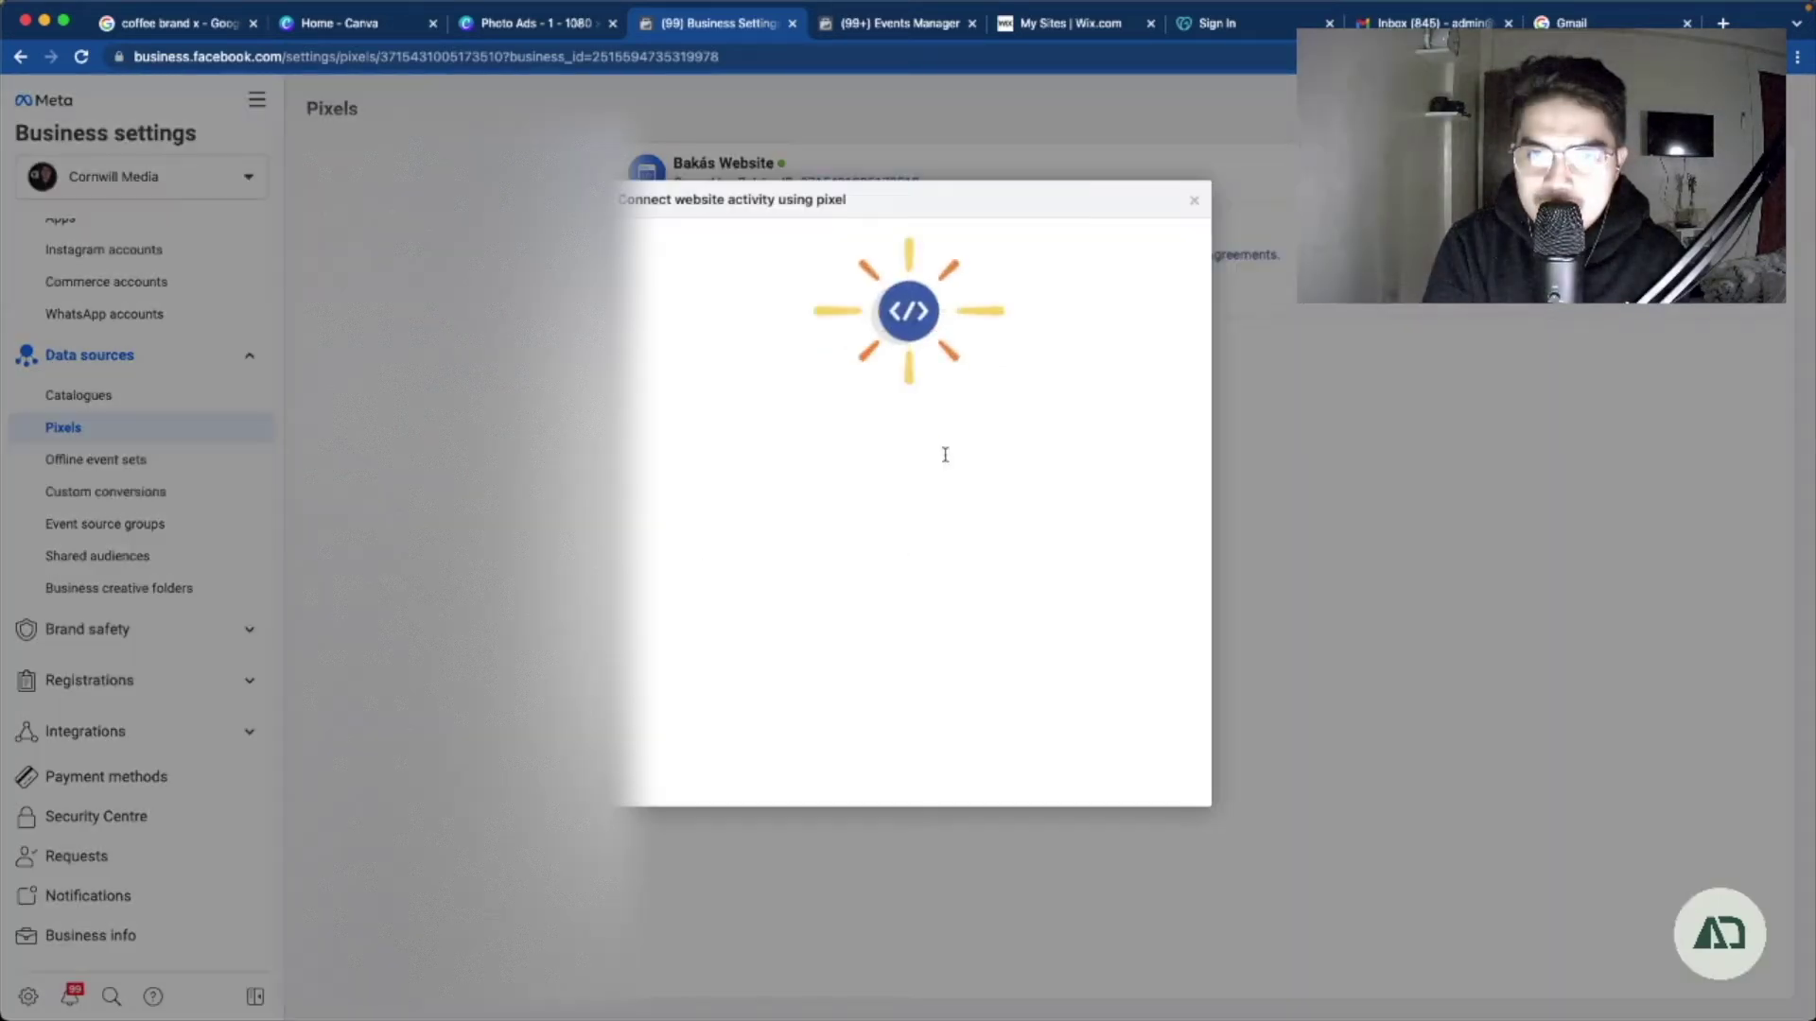
pyautogui.tripleClick(827, 560)
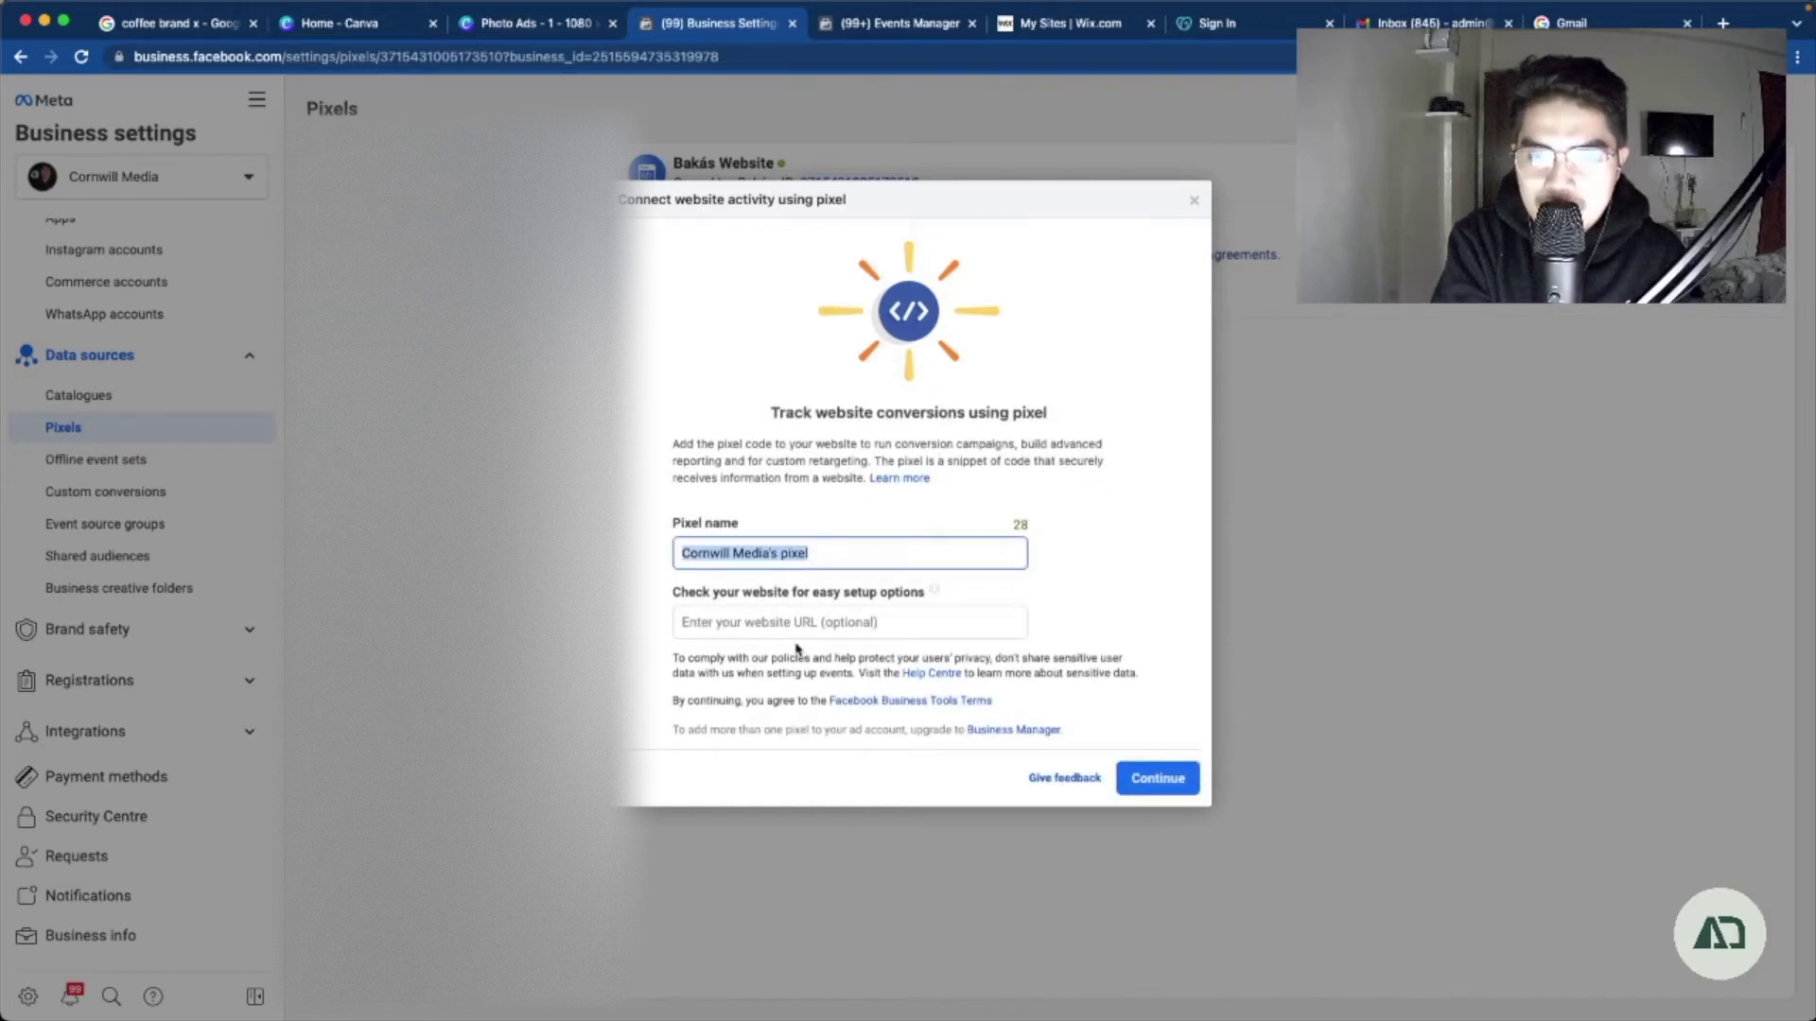
pyautogui.click(799, 650)
pyautogui.click(819, 620)
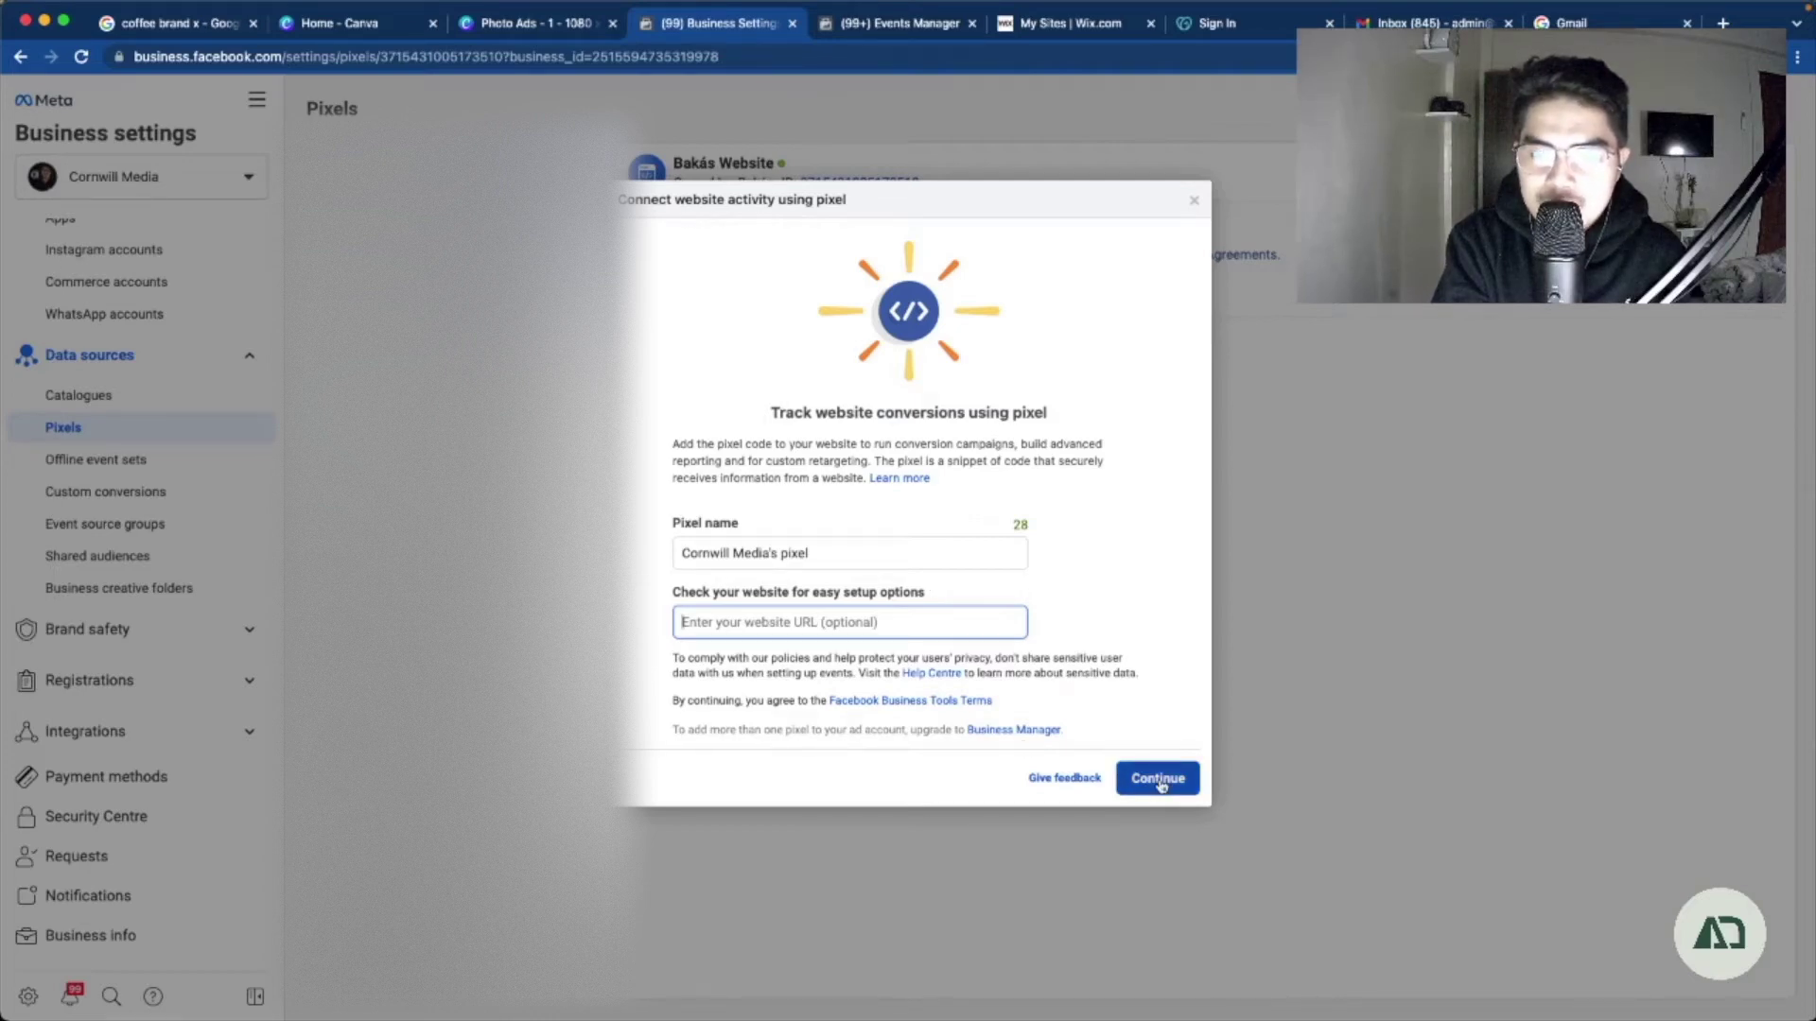
pyautogui.click(1195, 200)
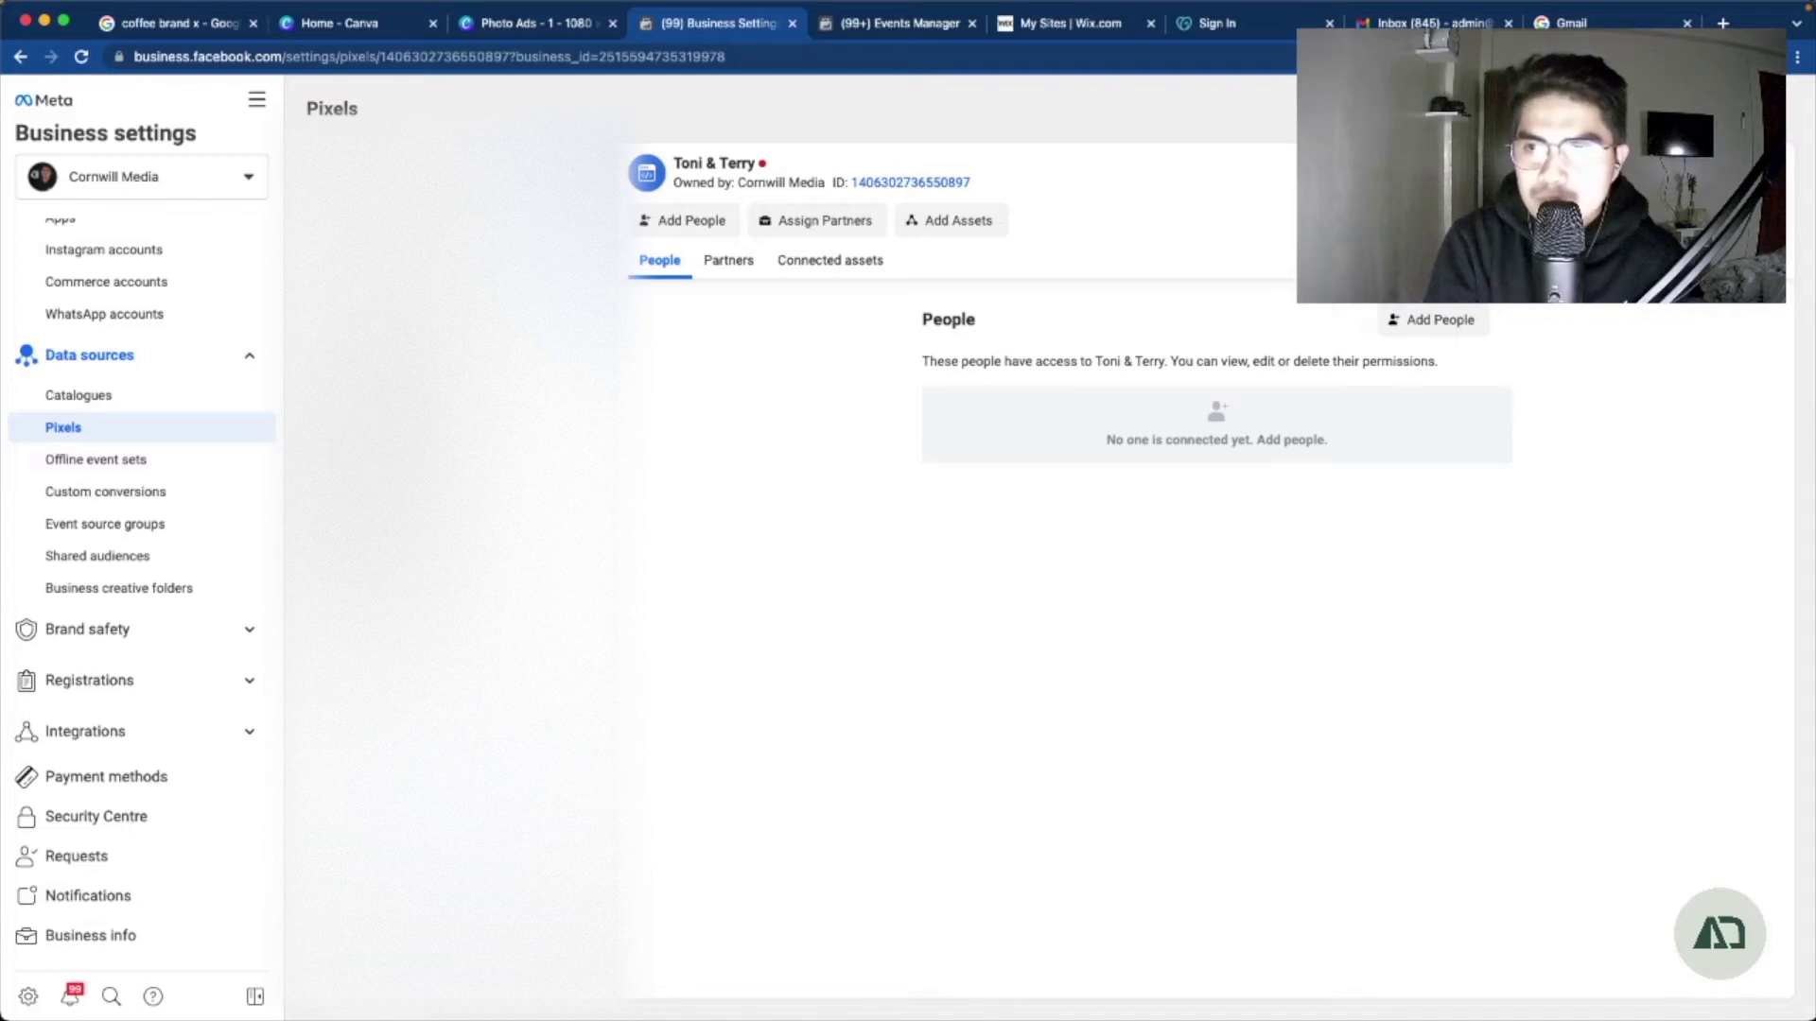
# Open the Toni & Terry pixel in Events Manager, continue setup and pick Meta pixel
pyautogui.click(1447, 170)
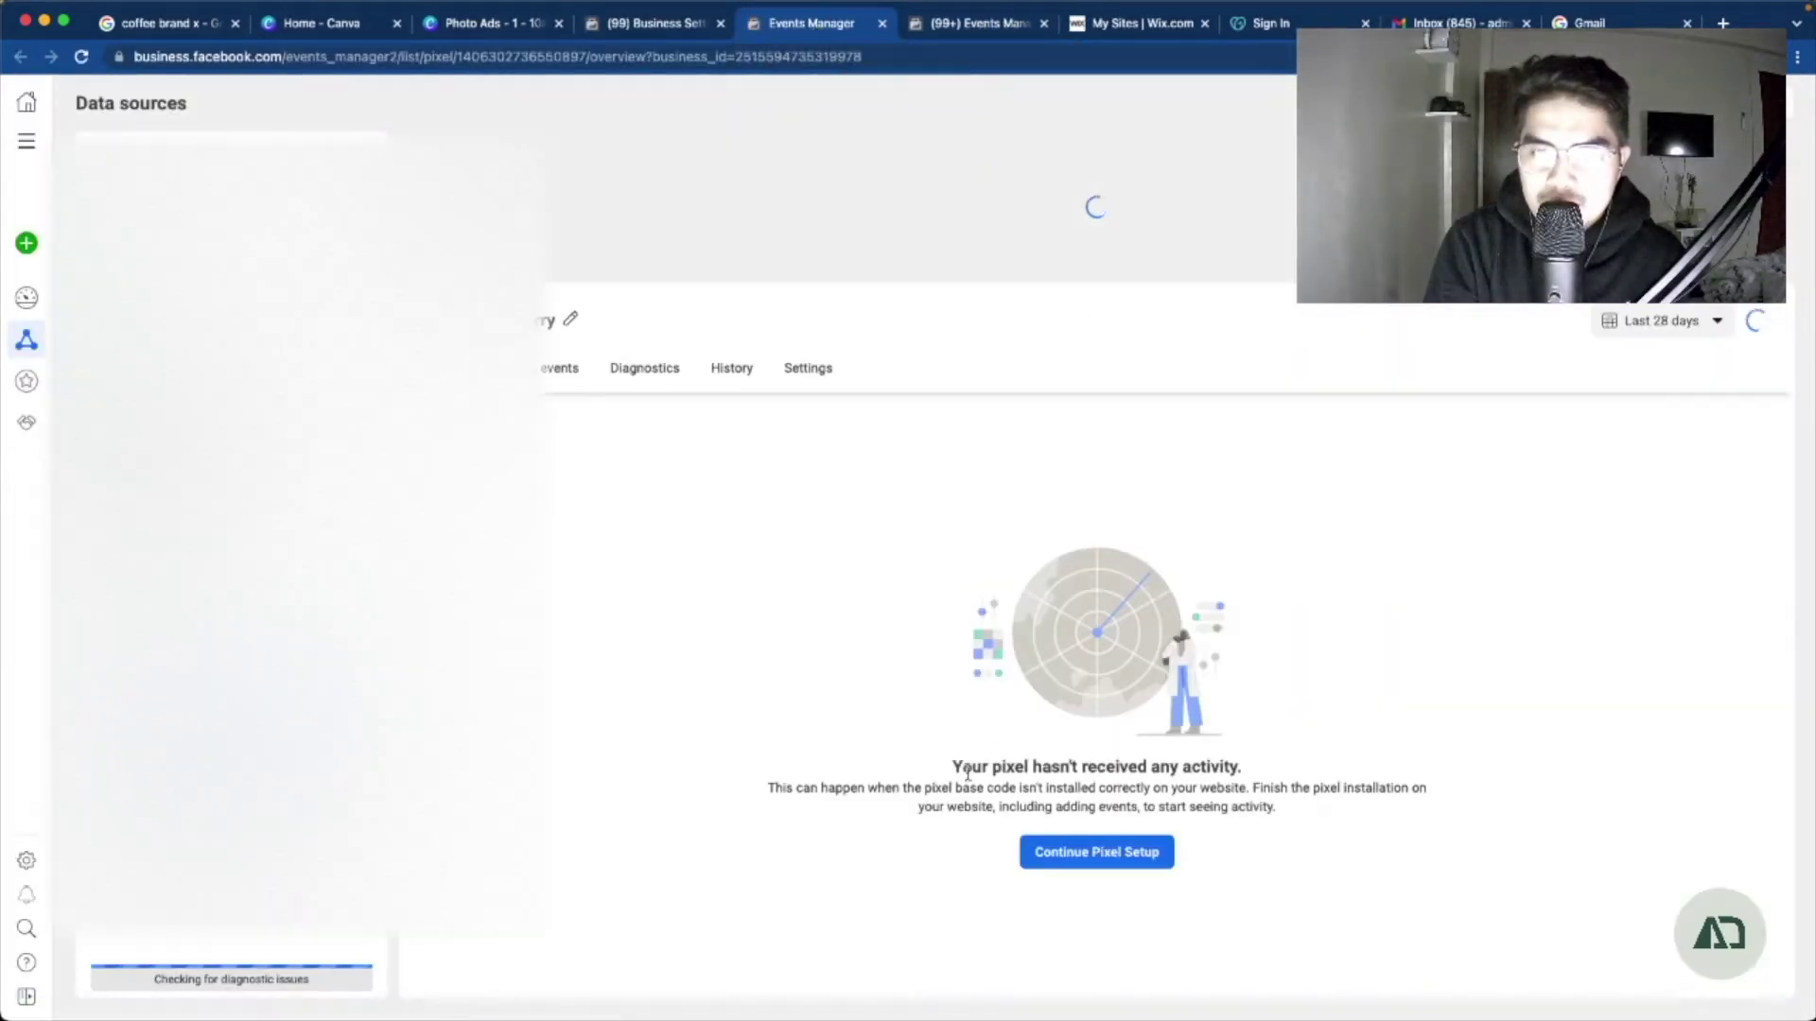
pyautogui.click(1109, 777)
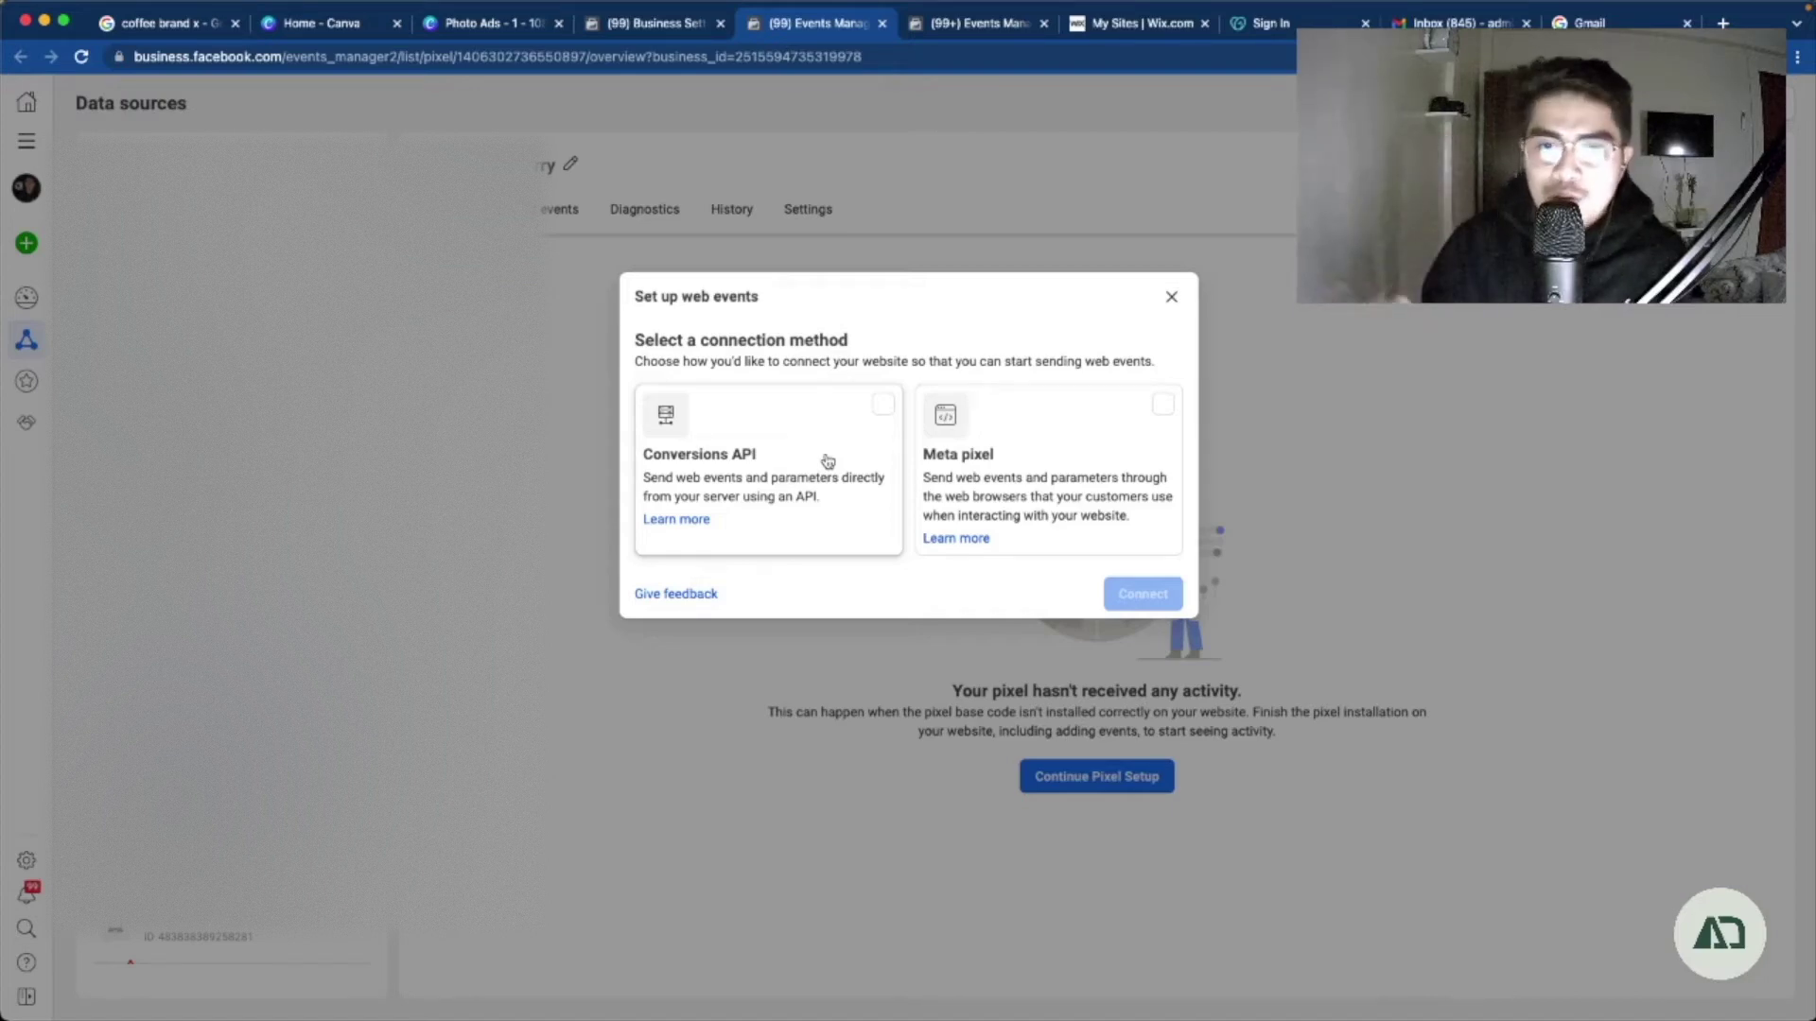
pyautogui.click(1163, 408)
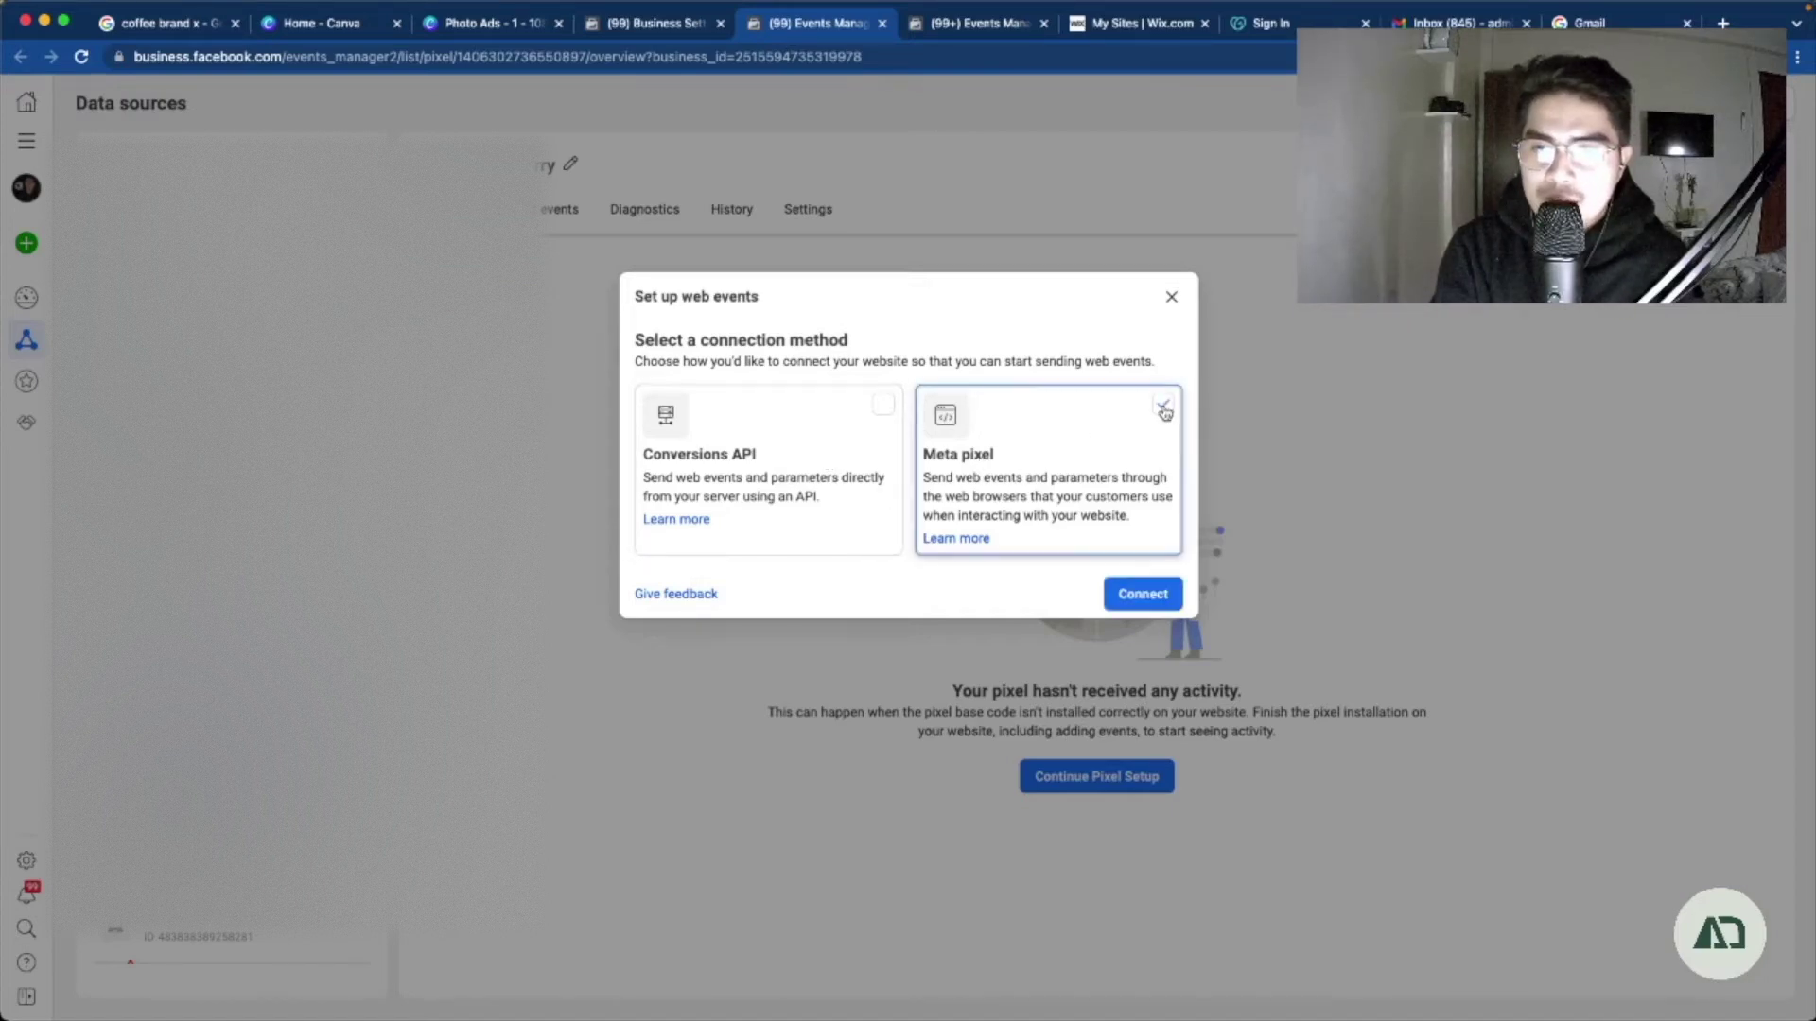
# Connect via Meta pixel and choose installation through a partner integration
pyautogui.click(1141, 594)
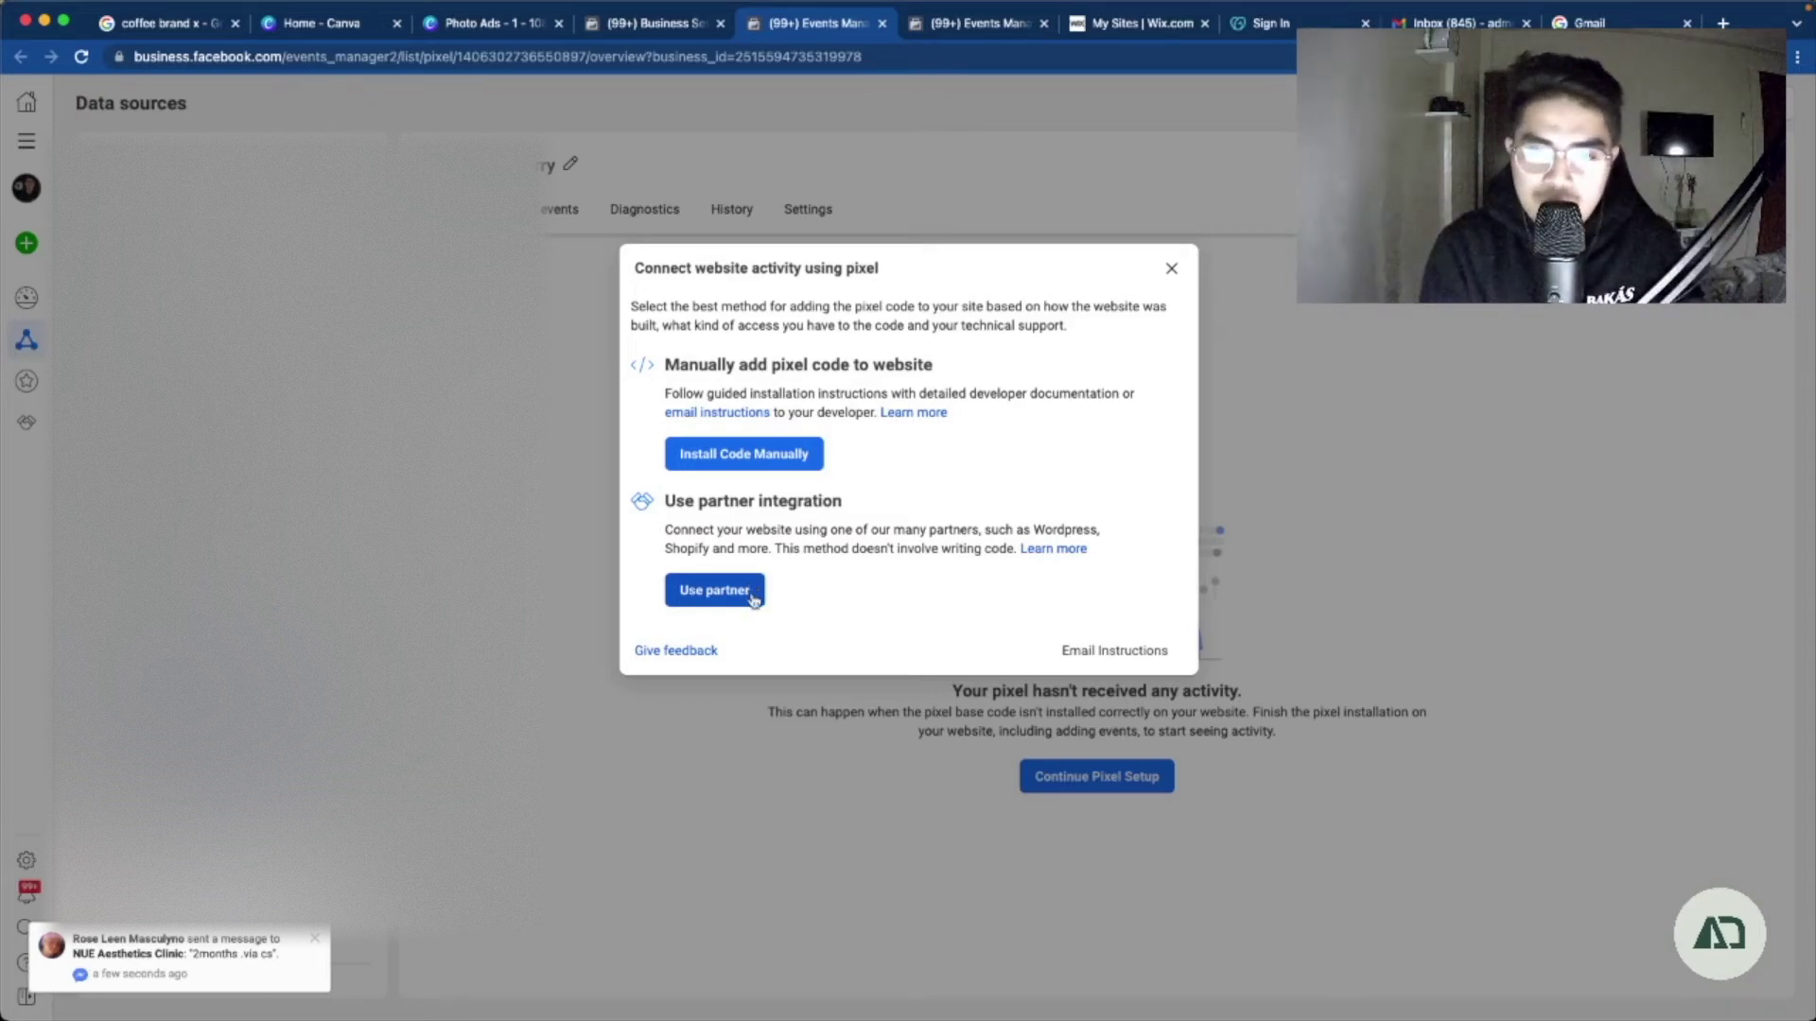
pyautogui.click(734, 591)
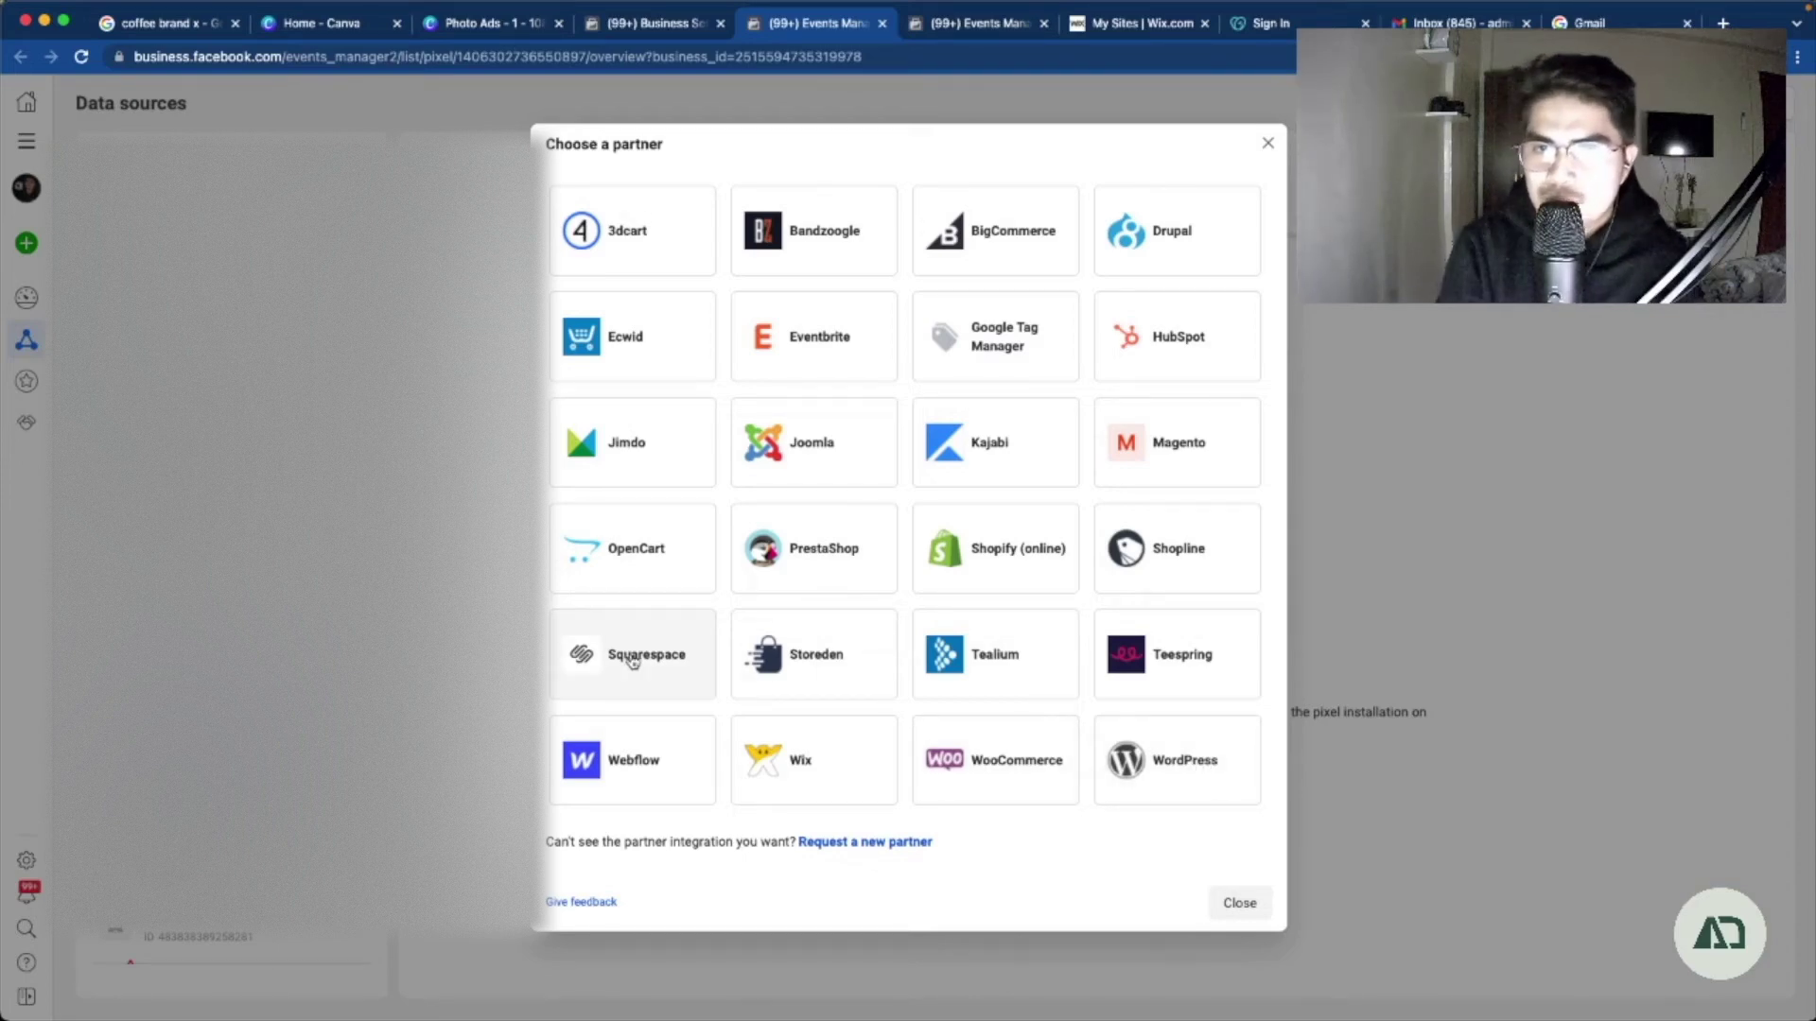
# Pick Wix from the partner list to open the Connect your Wix account guide
pyautogui.click(840, 779)
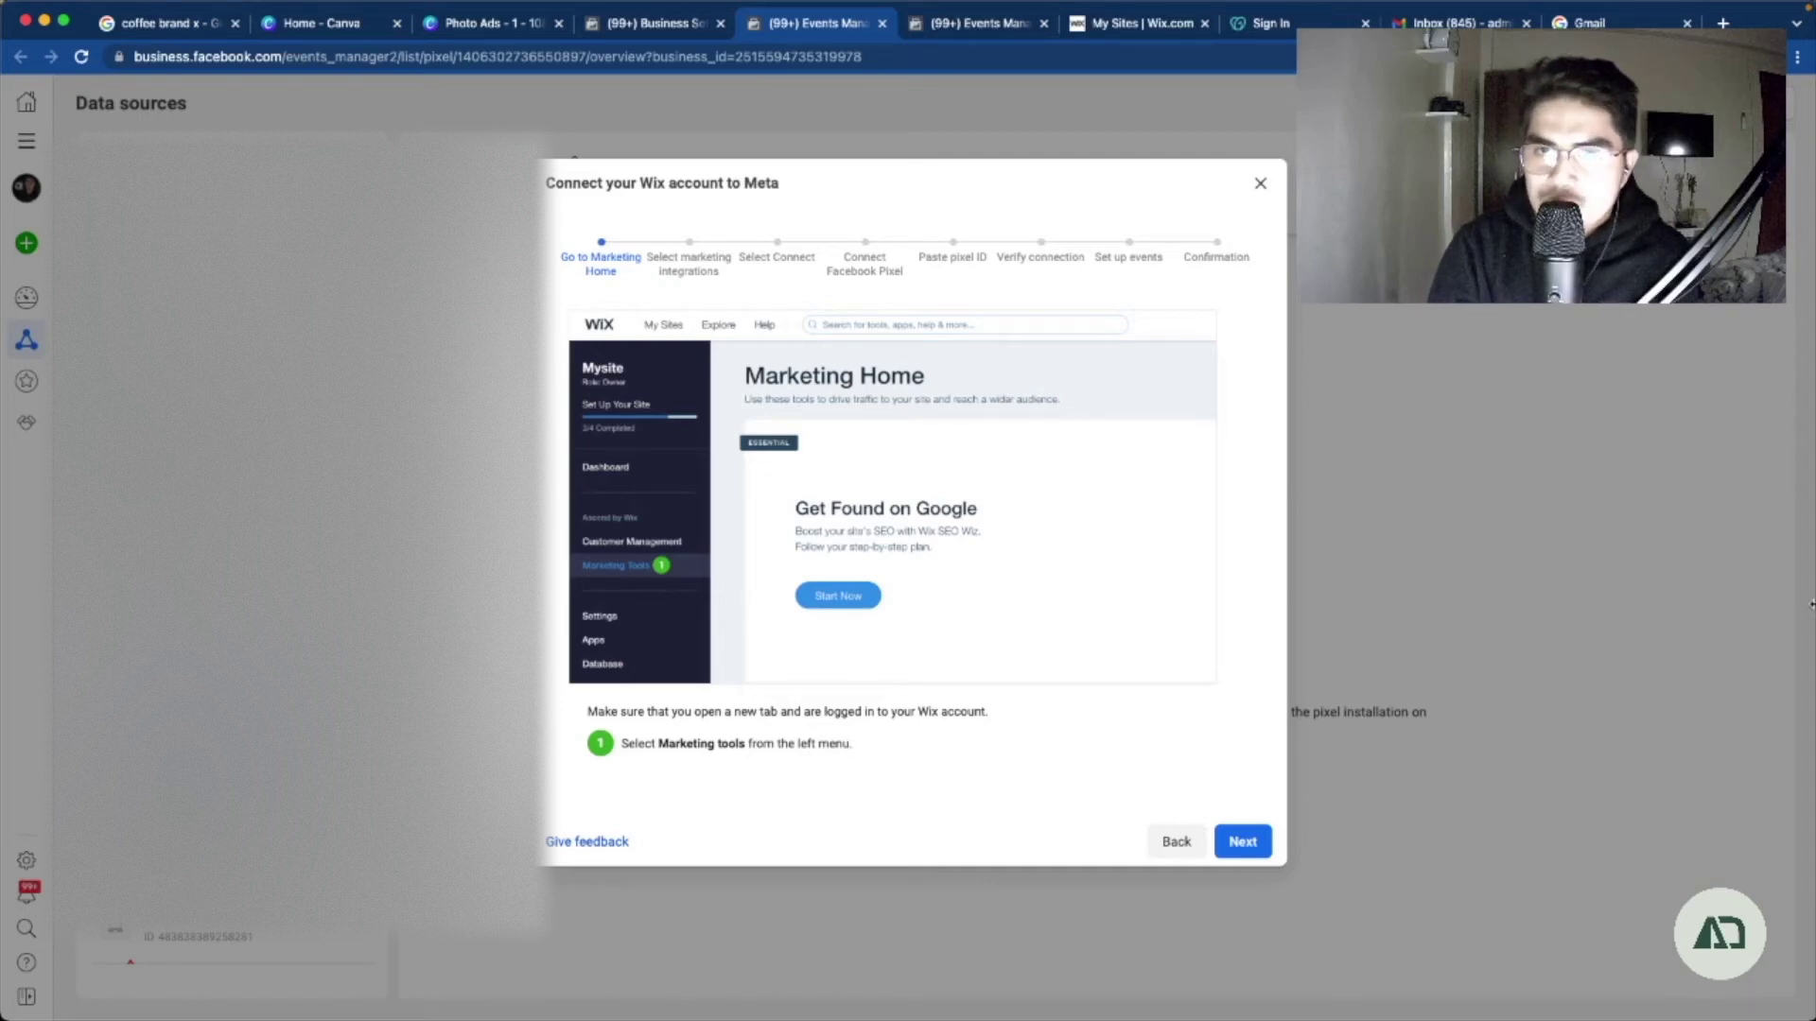
# Tile Wix beside Events Manager, open Marketing Home under Marketing & SEO, and dismiss the promo
pyautogui.hotkey('ctrl', 'alt', 'Right')
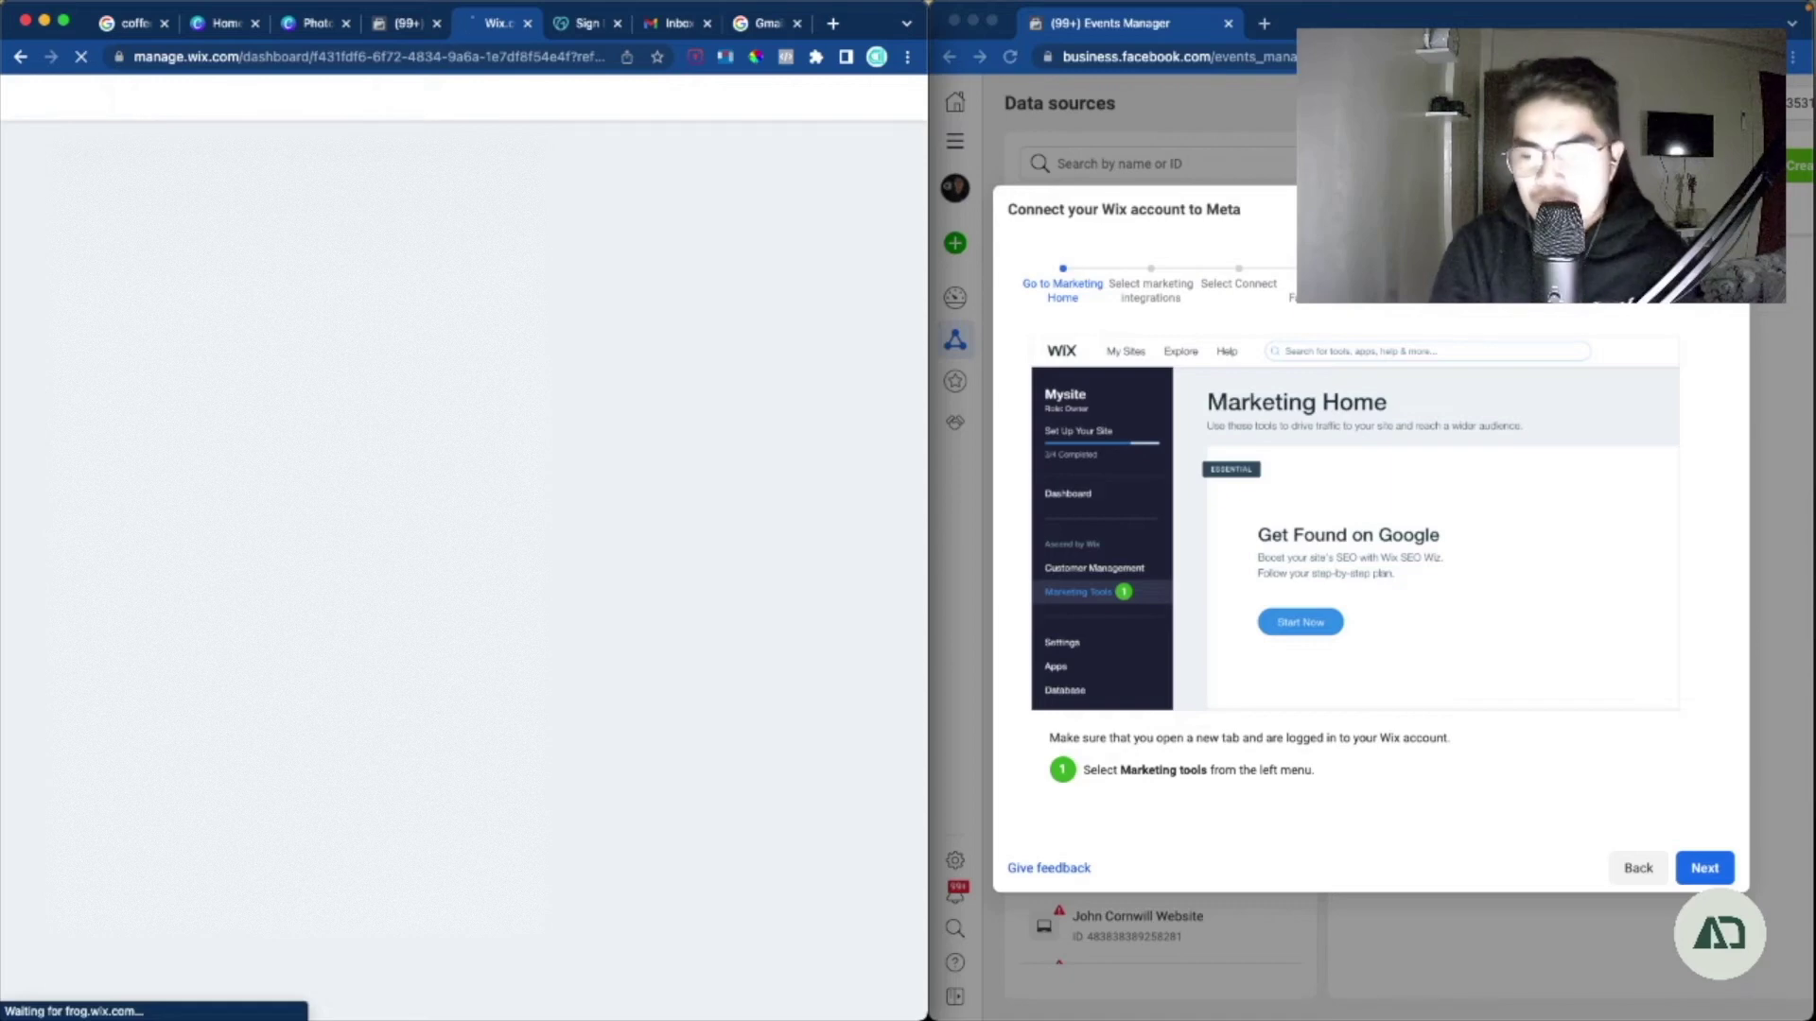
pyautogui.moveTo(1190, 772); pyautogui.dragTo(1161, 772)
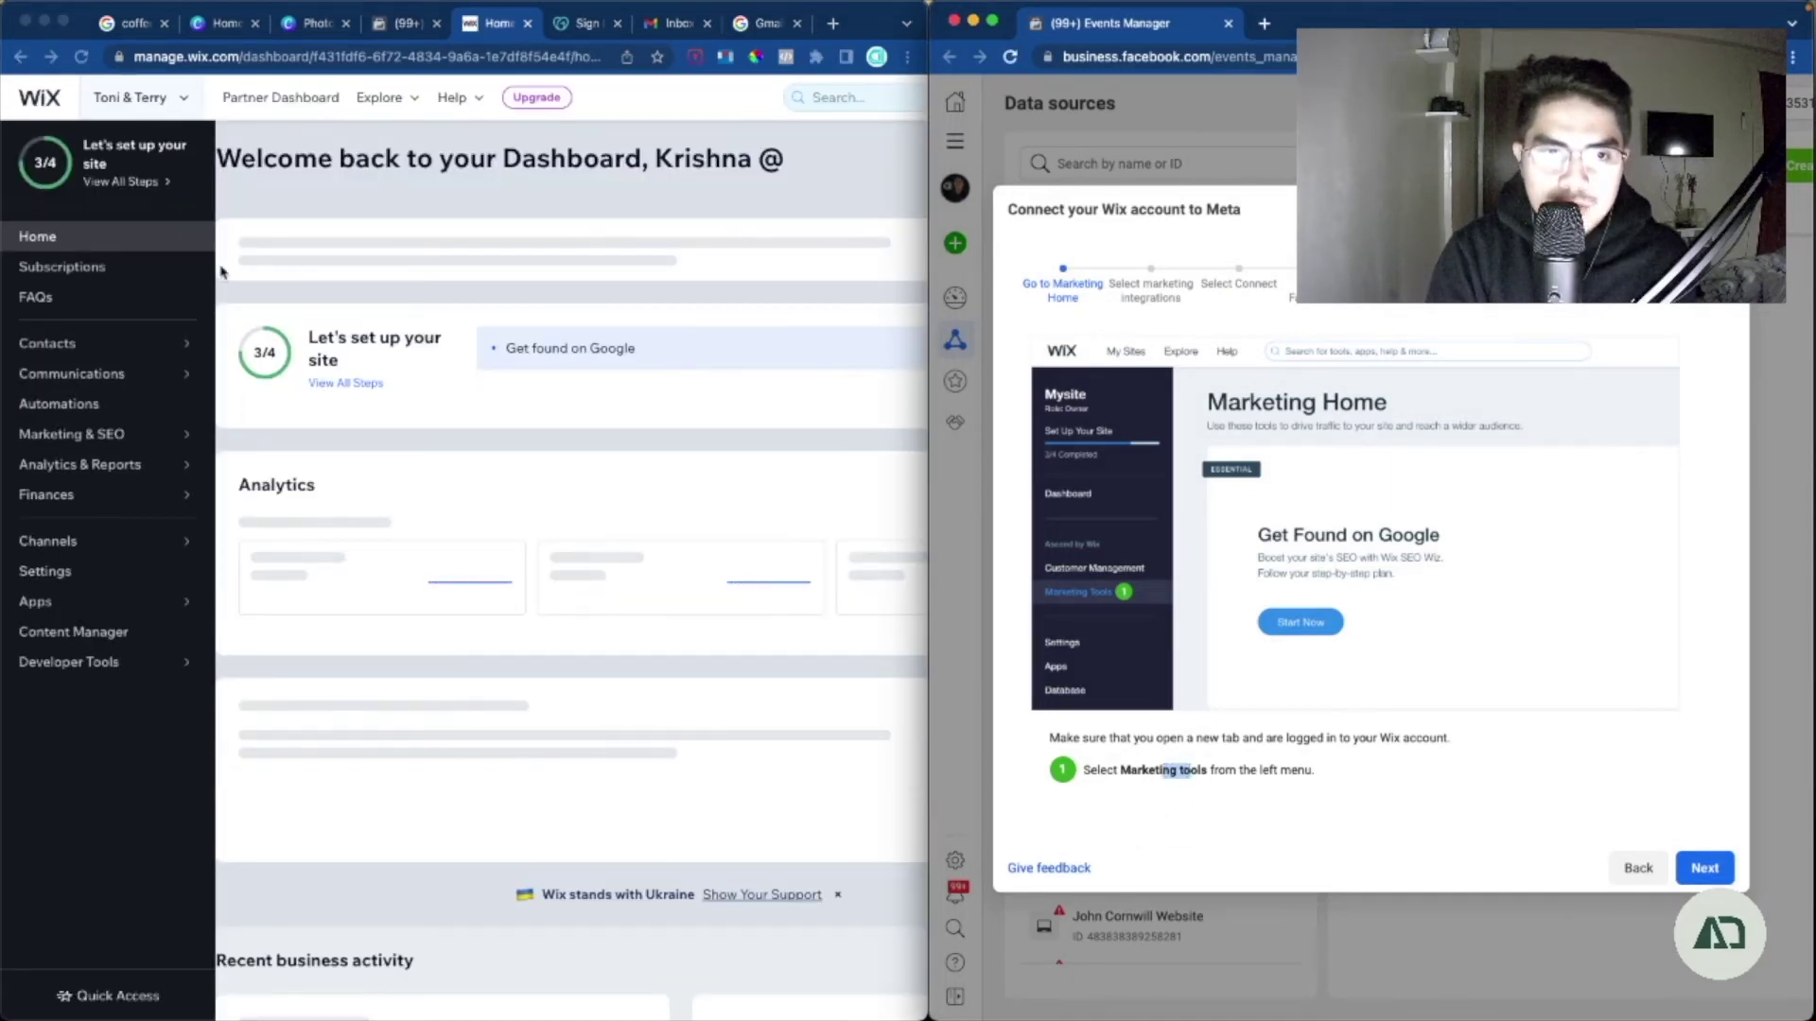
pyautogui.click(222, 272)
pyautogui.moveTo(117, 437)
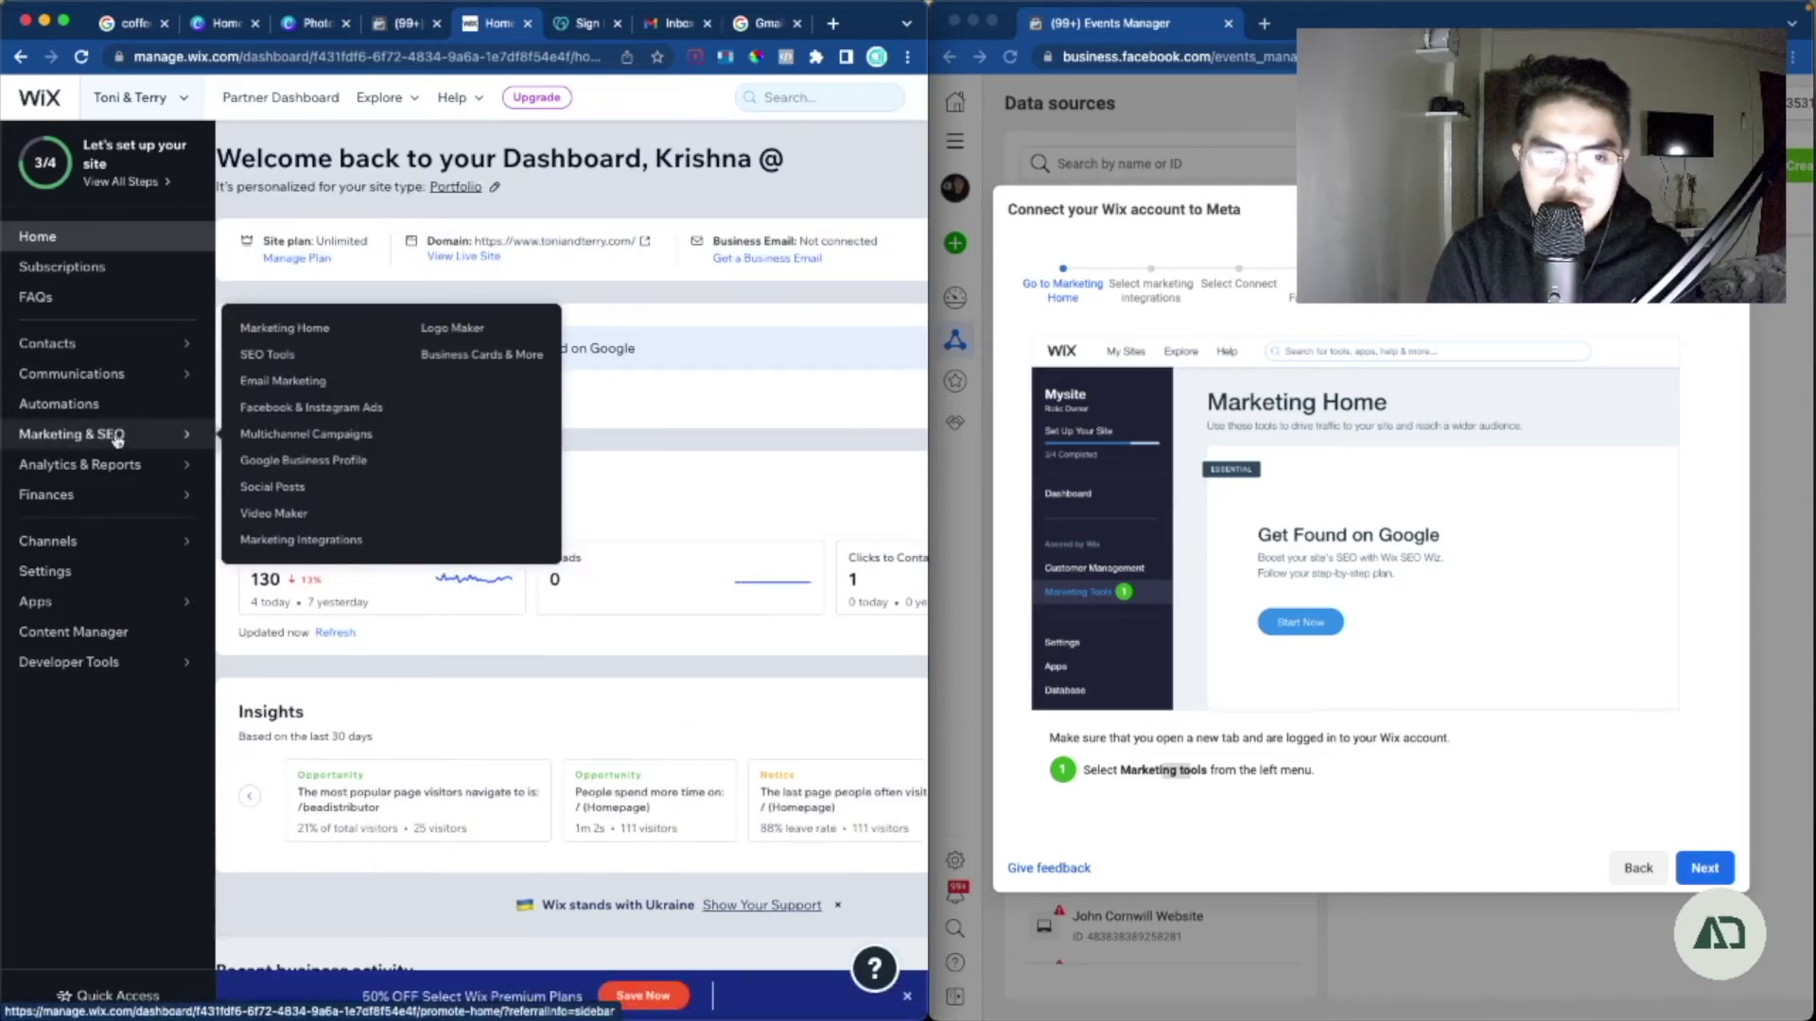
pyautogui.click(116, 437)
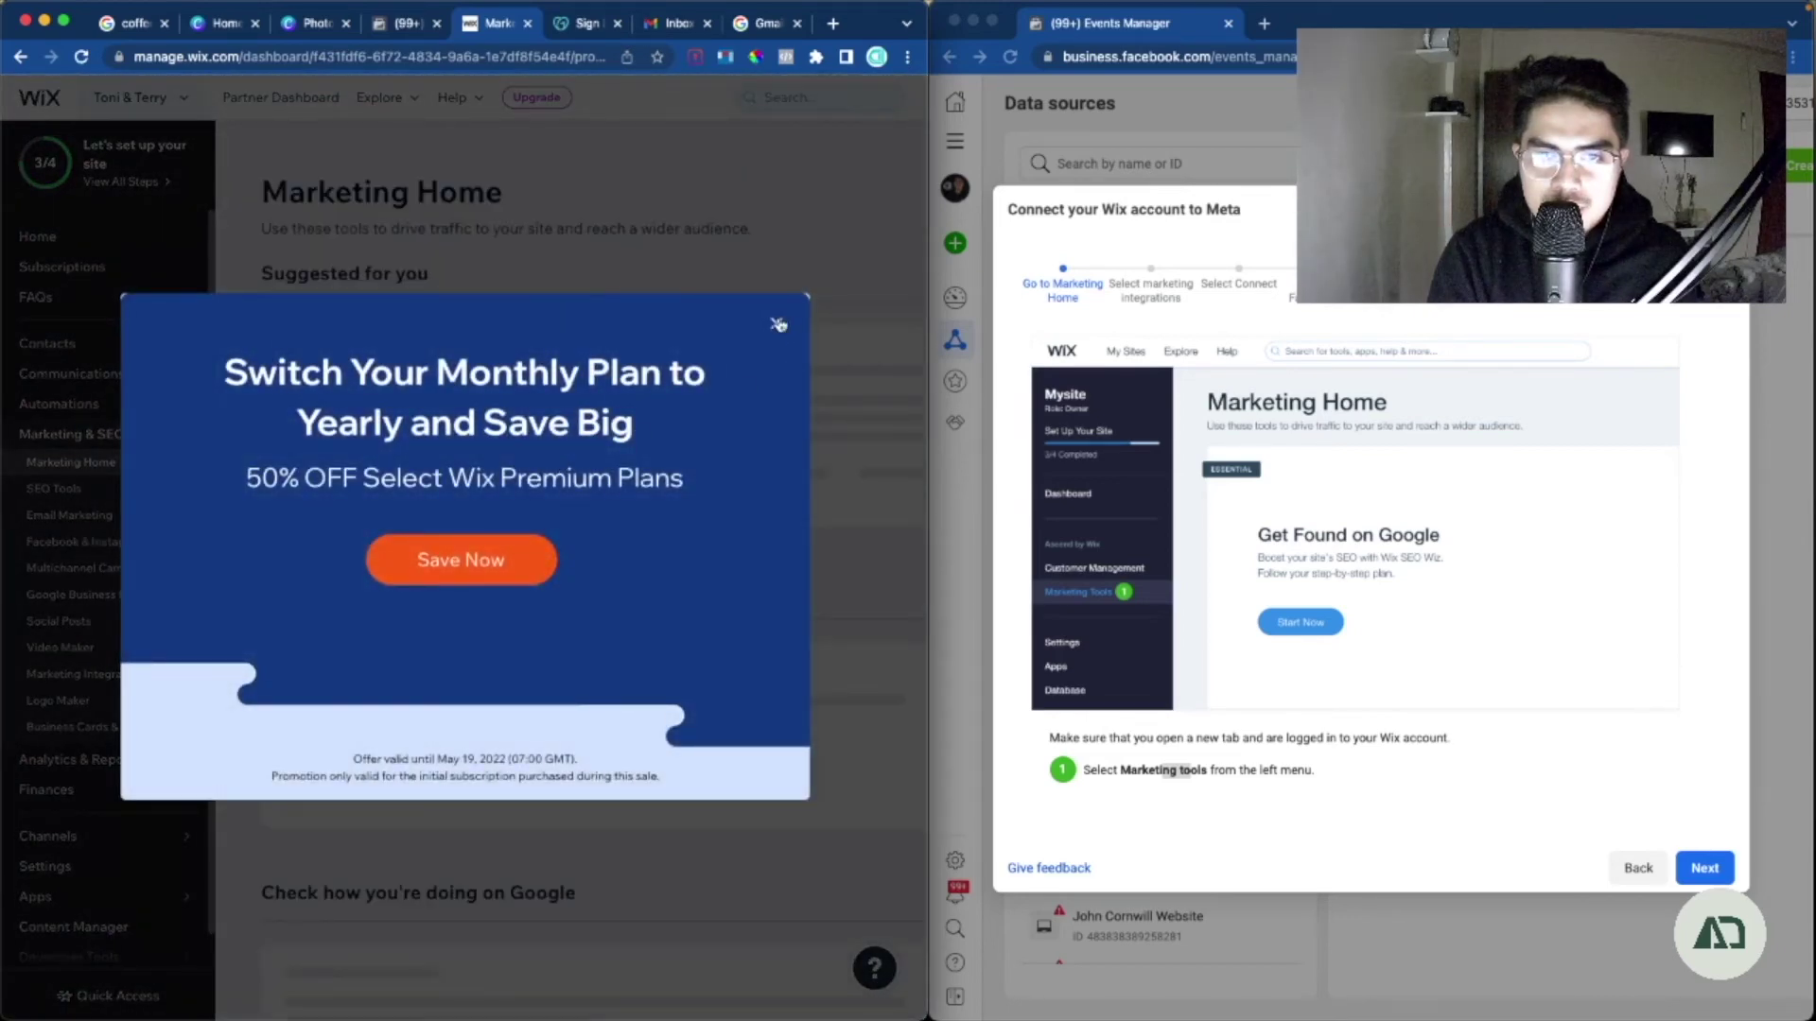
pyautogui.click(776, 324)
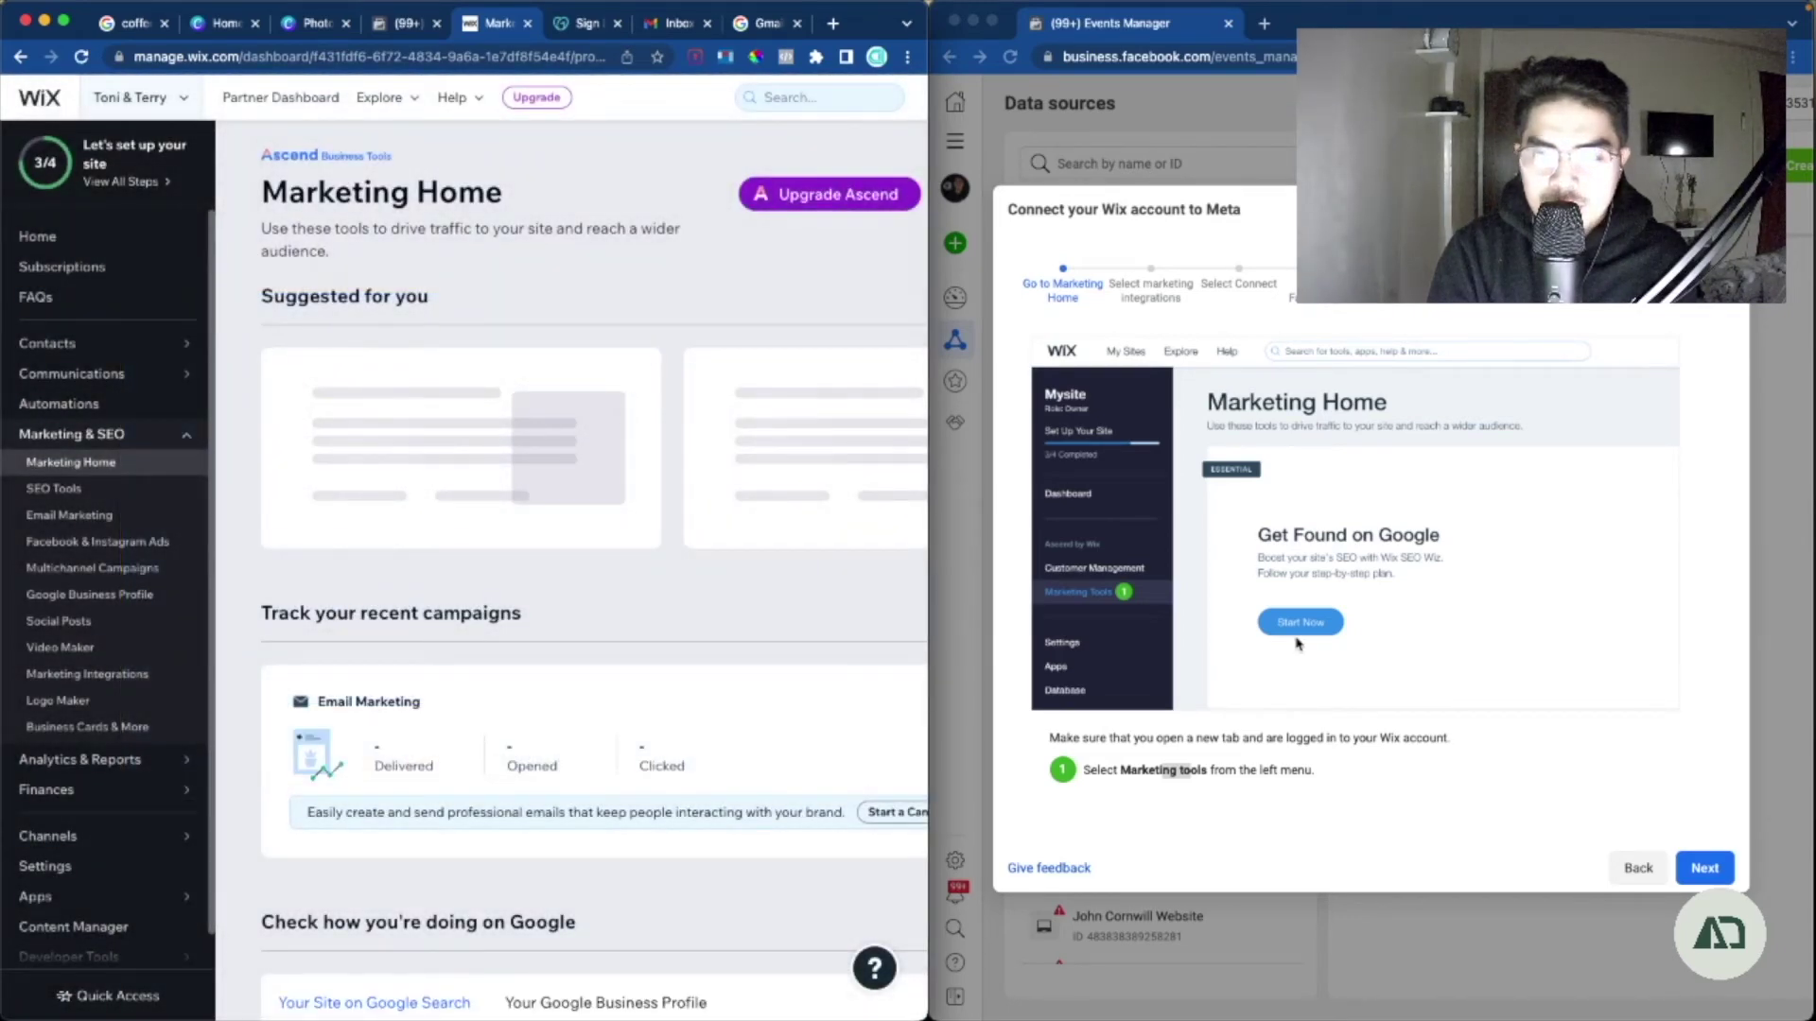
# Advance the Meta guide and open Wix's Marketing Integrations page
pyautogui.click(1688, 822)
pyautogui.click(1704, 868)
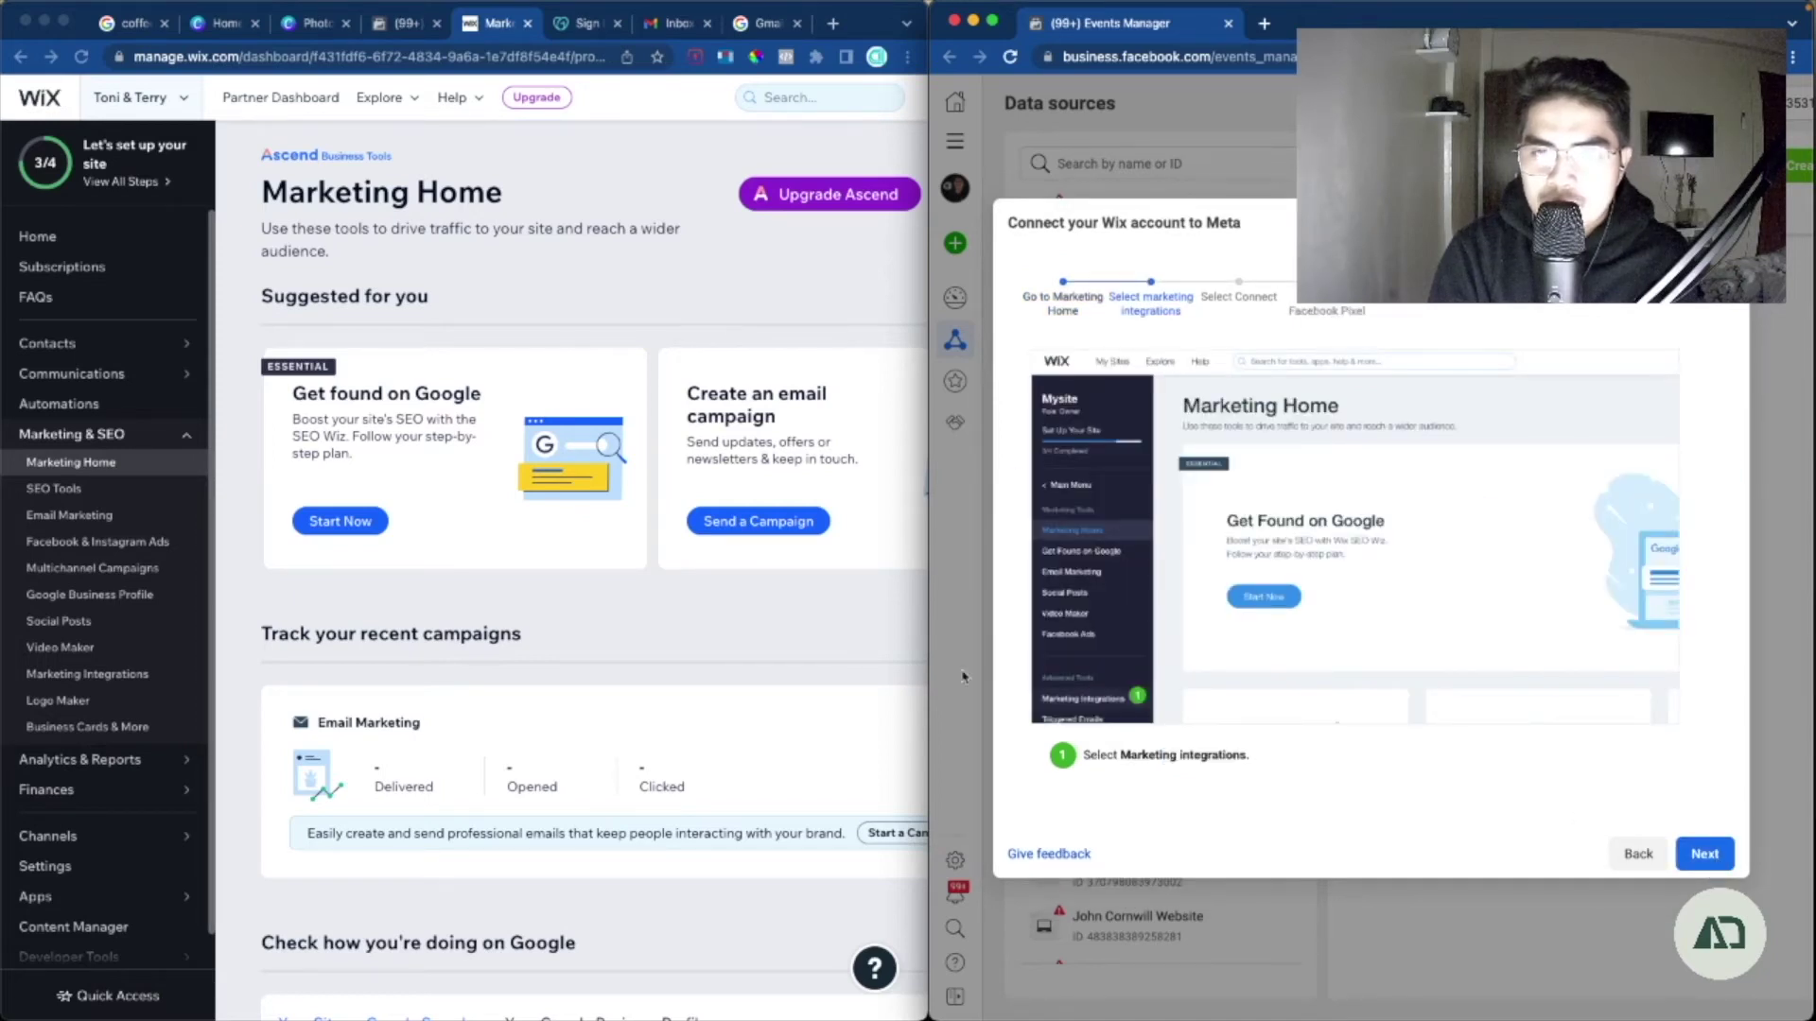
pyautogui.scroll(-1, 81, 624)
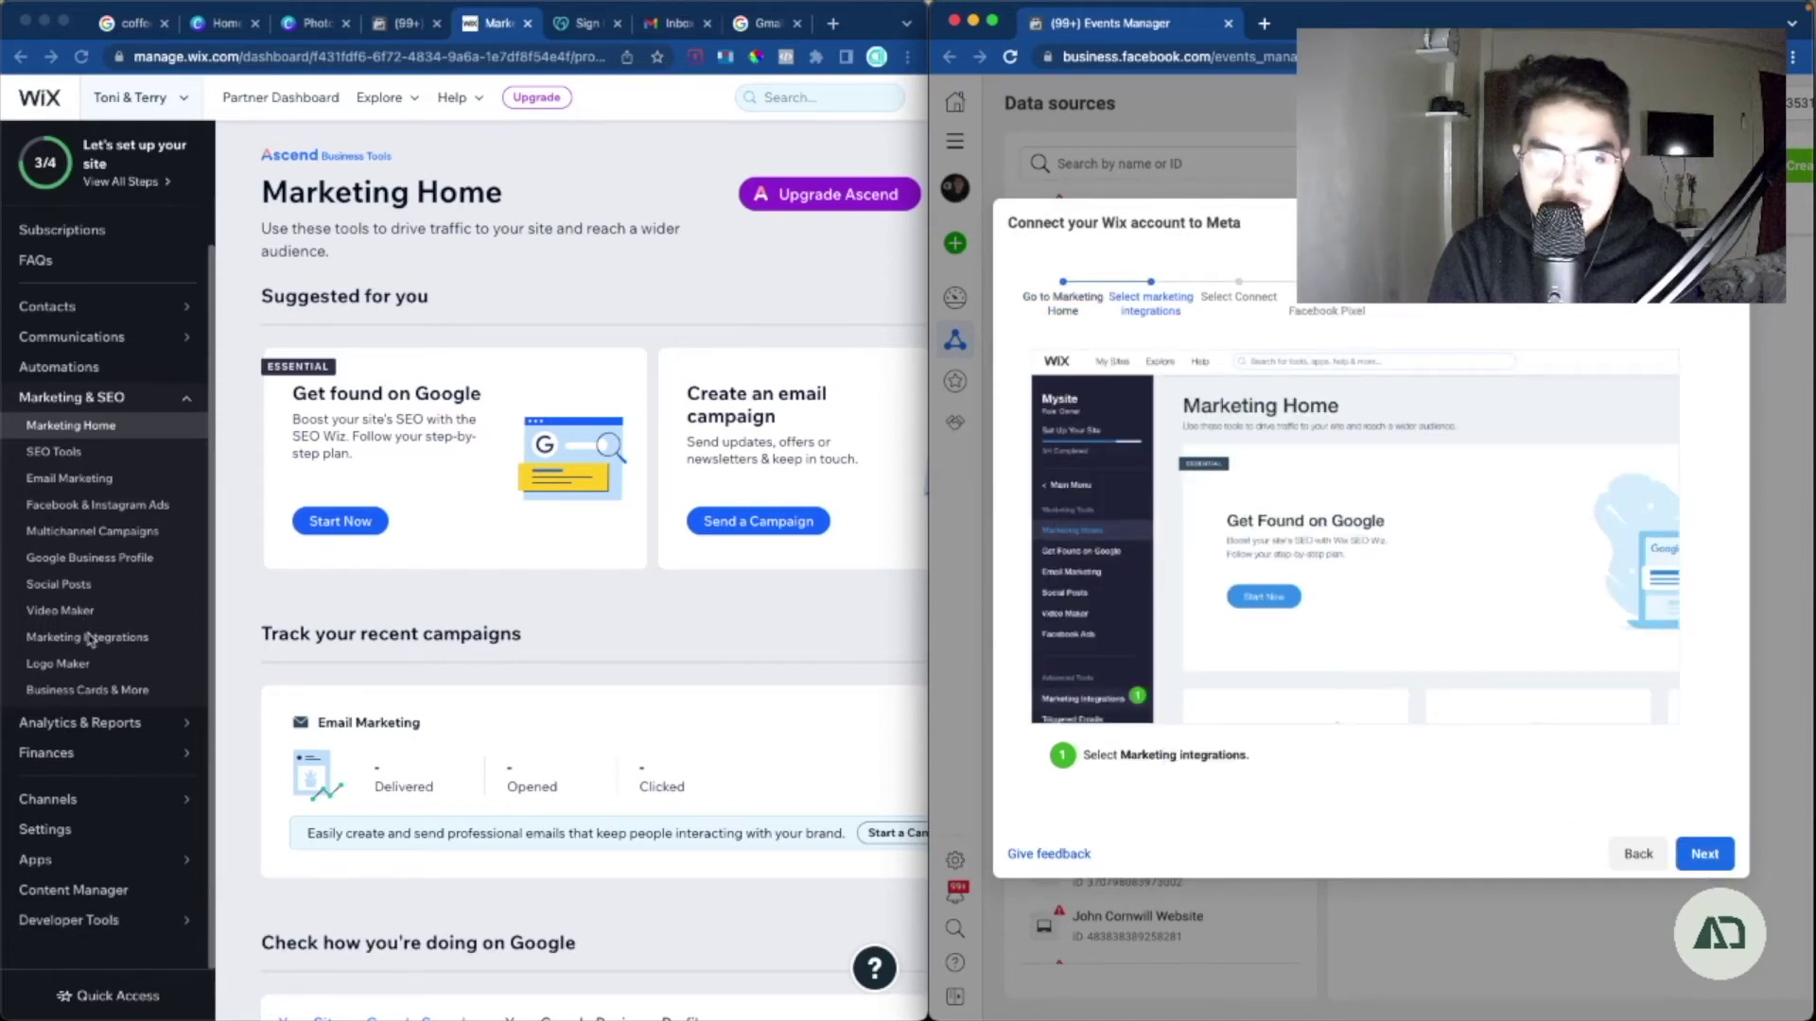
pyautogui.click(101, 644)
pyautogui.click(100, 643)
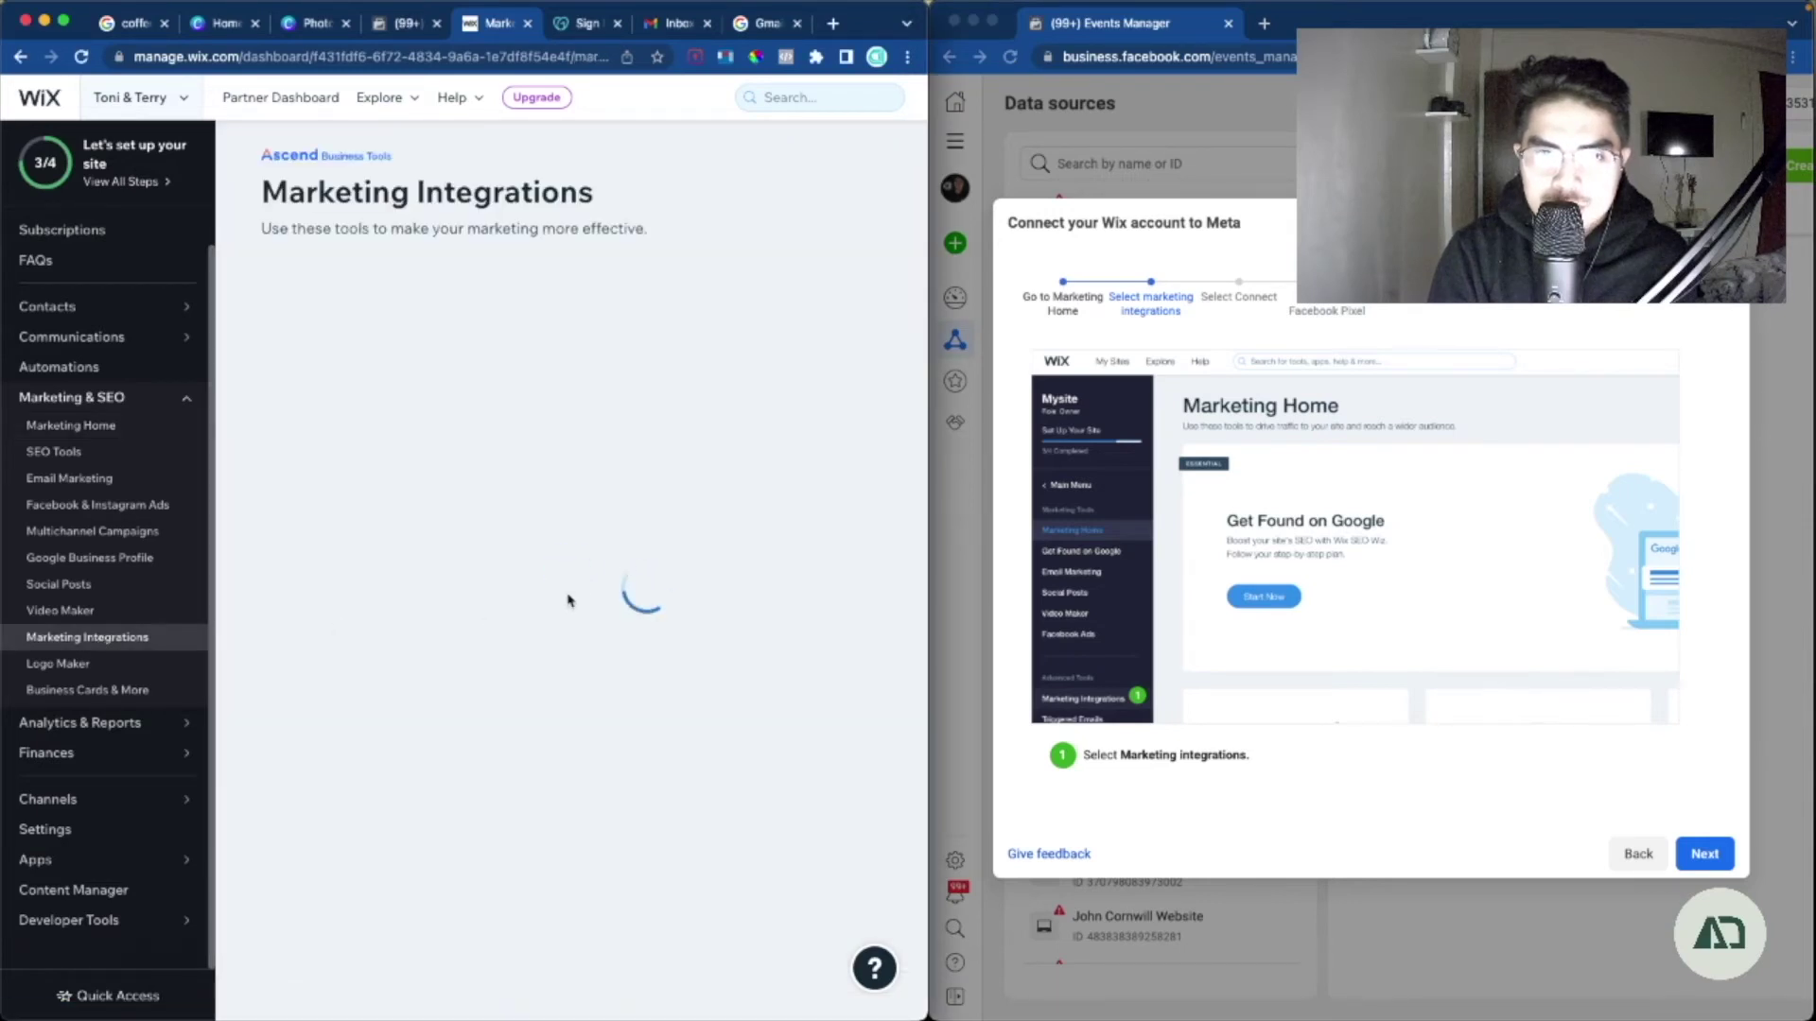
pyautogui.scroll(-1, 567, 599)
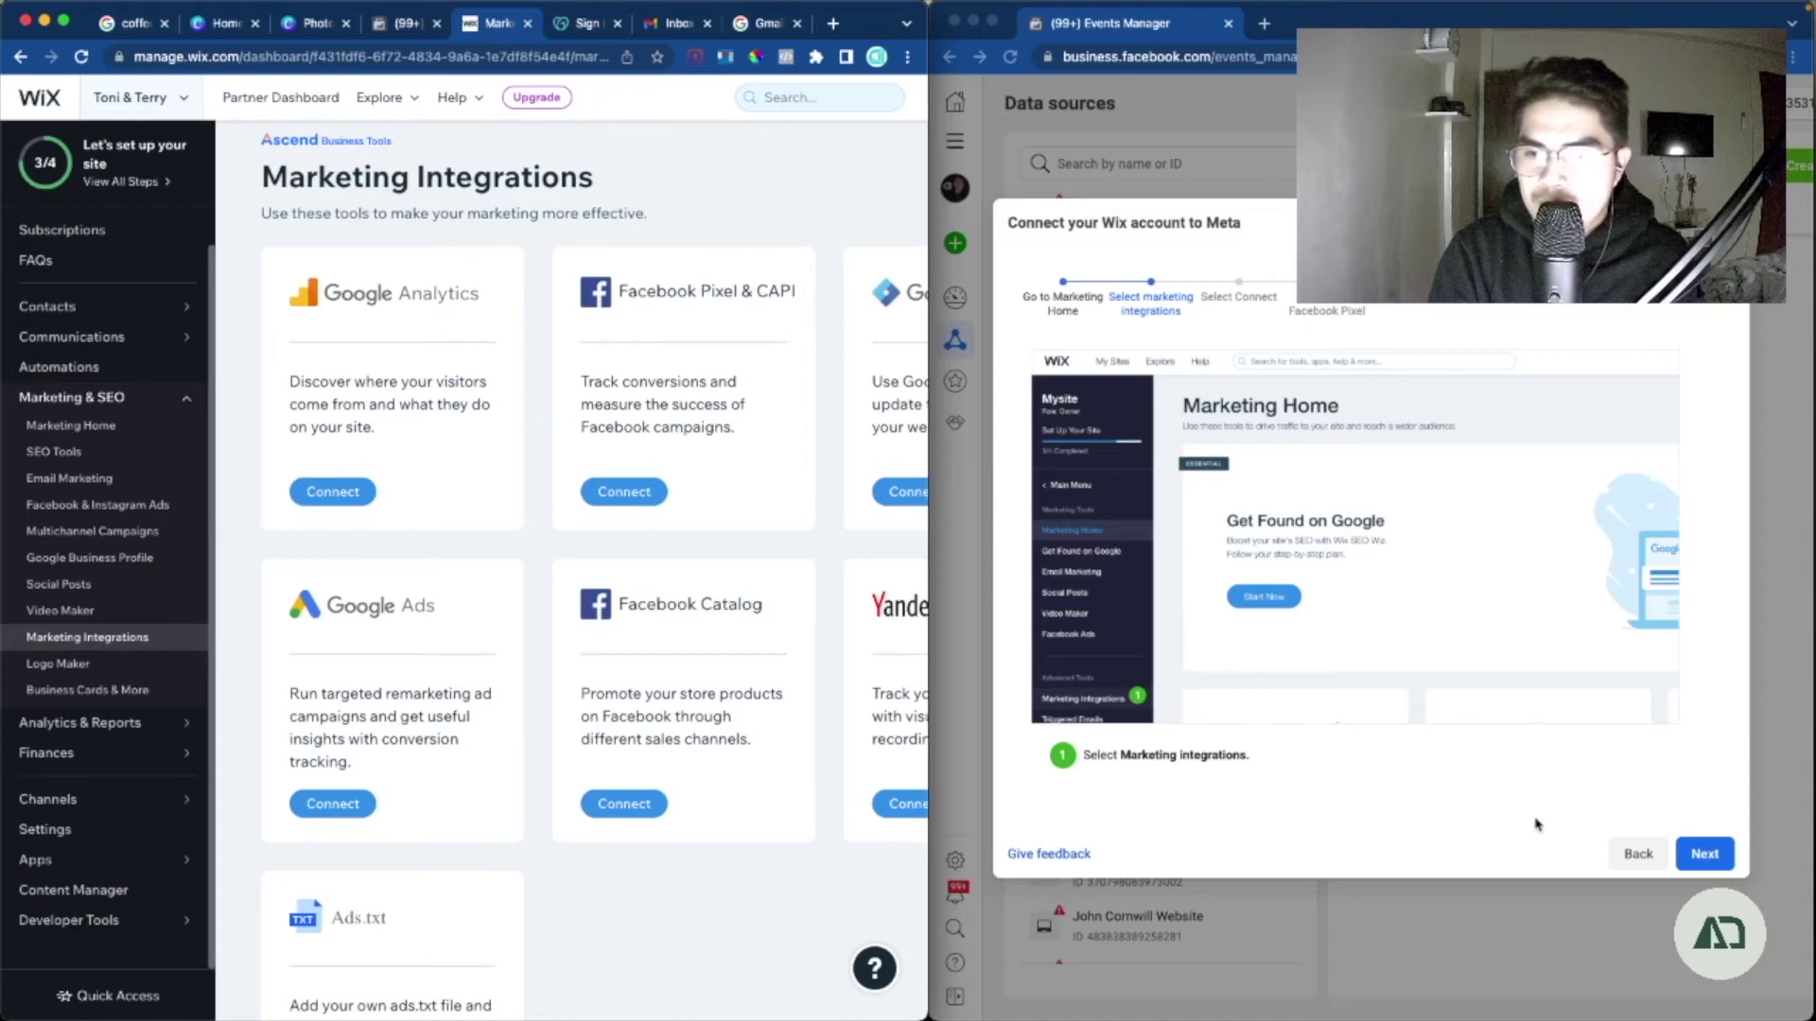
# Open the Facebook Pixel & CAPI integration and start Connect to Facebook
pyautogui.click(1704, 854)
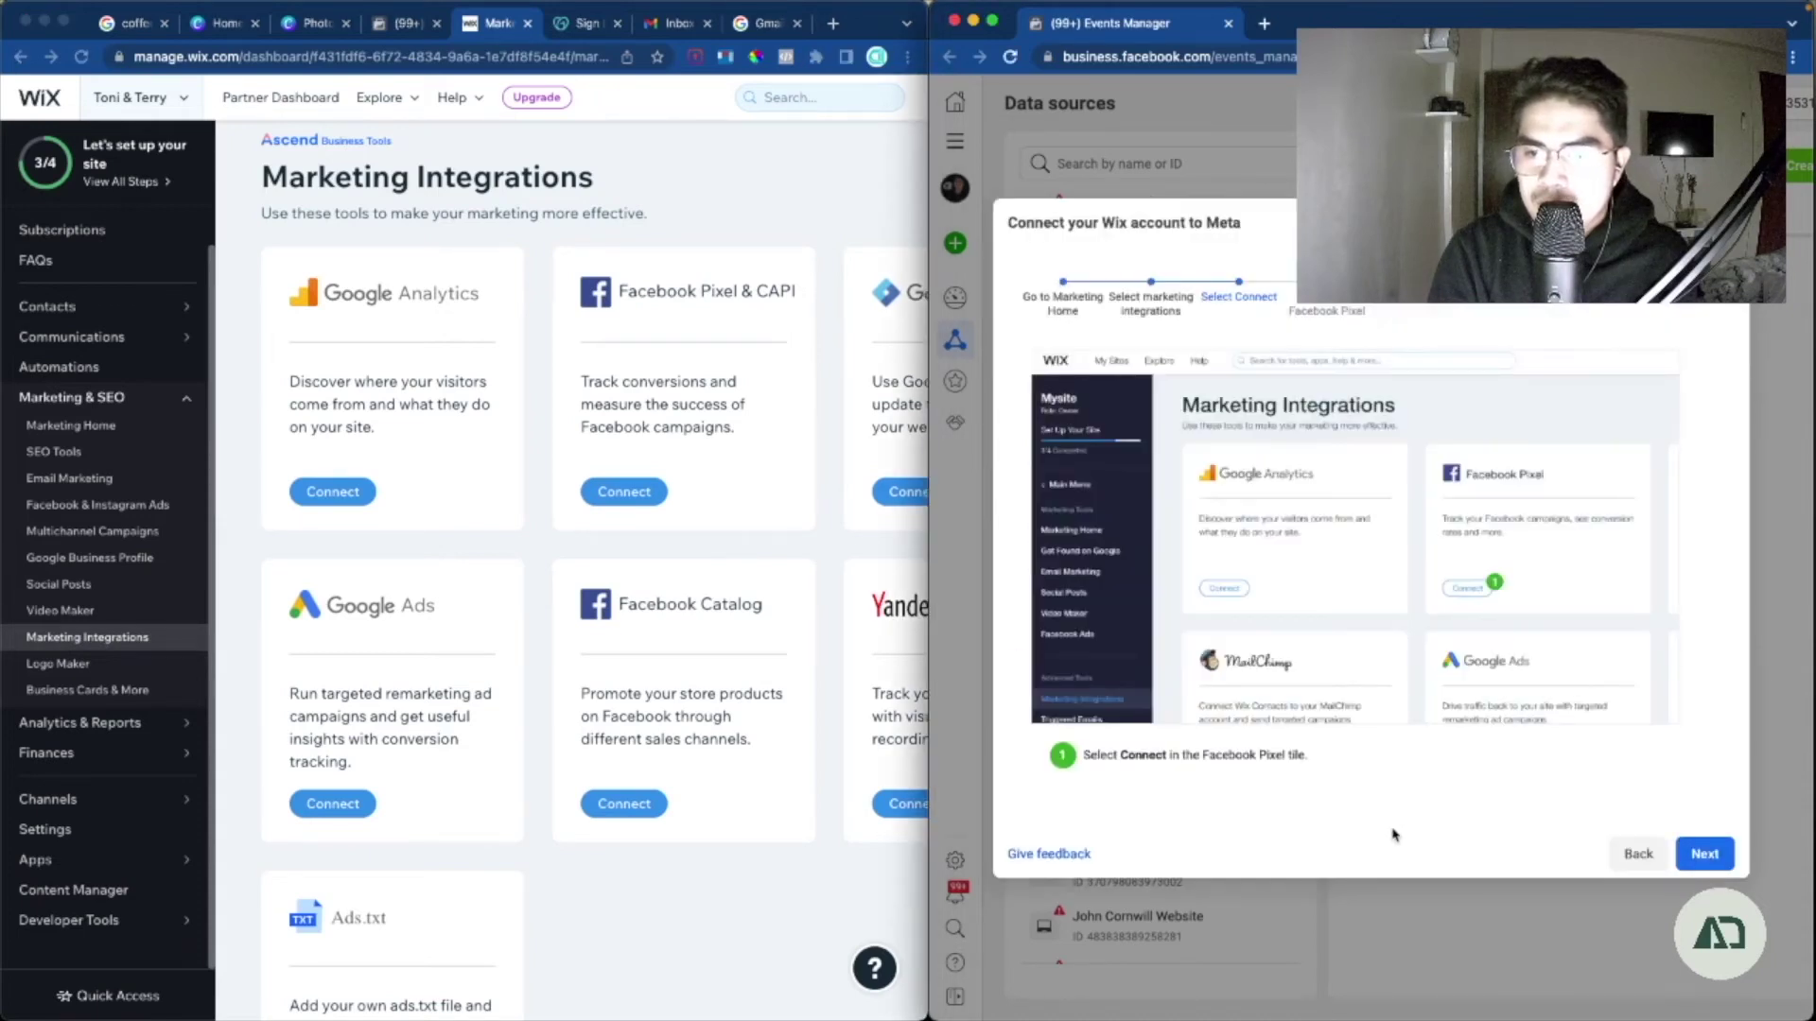
pyautogui.hscroll(4, 697, 621)
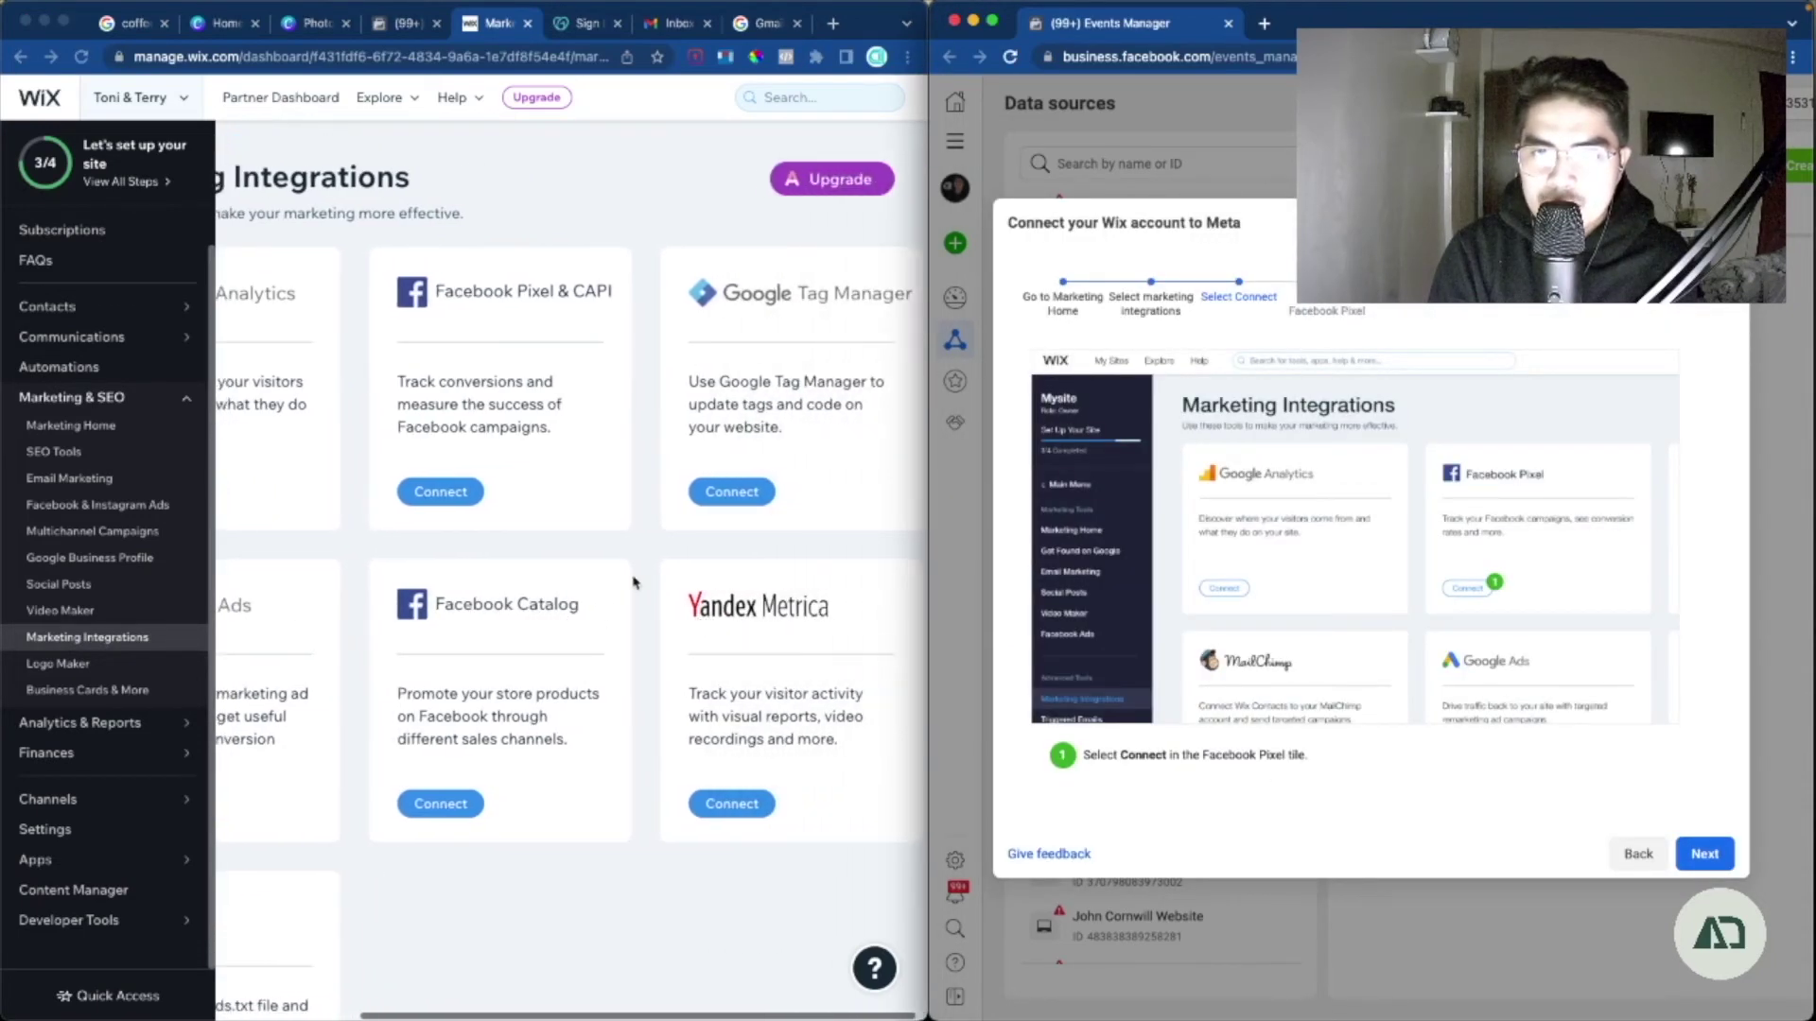
pyautogui.click(430, 492)
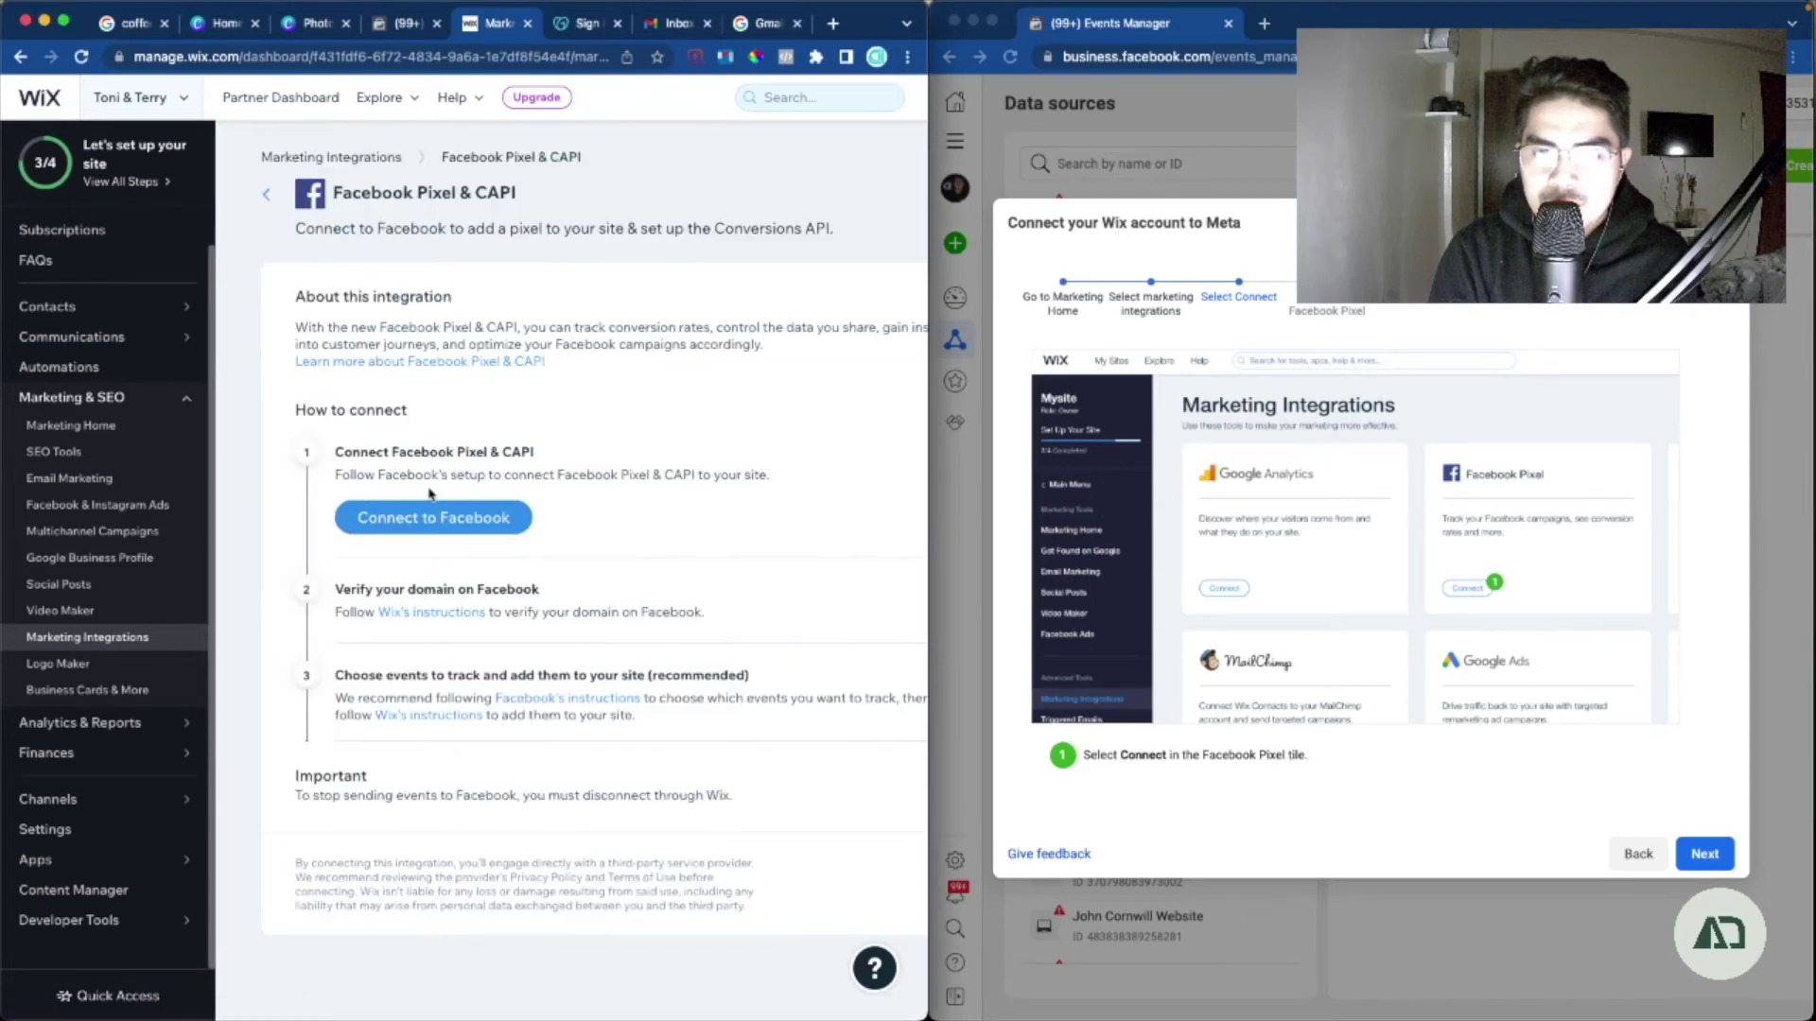
pyautogui.click(1704, 853)
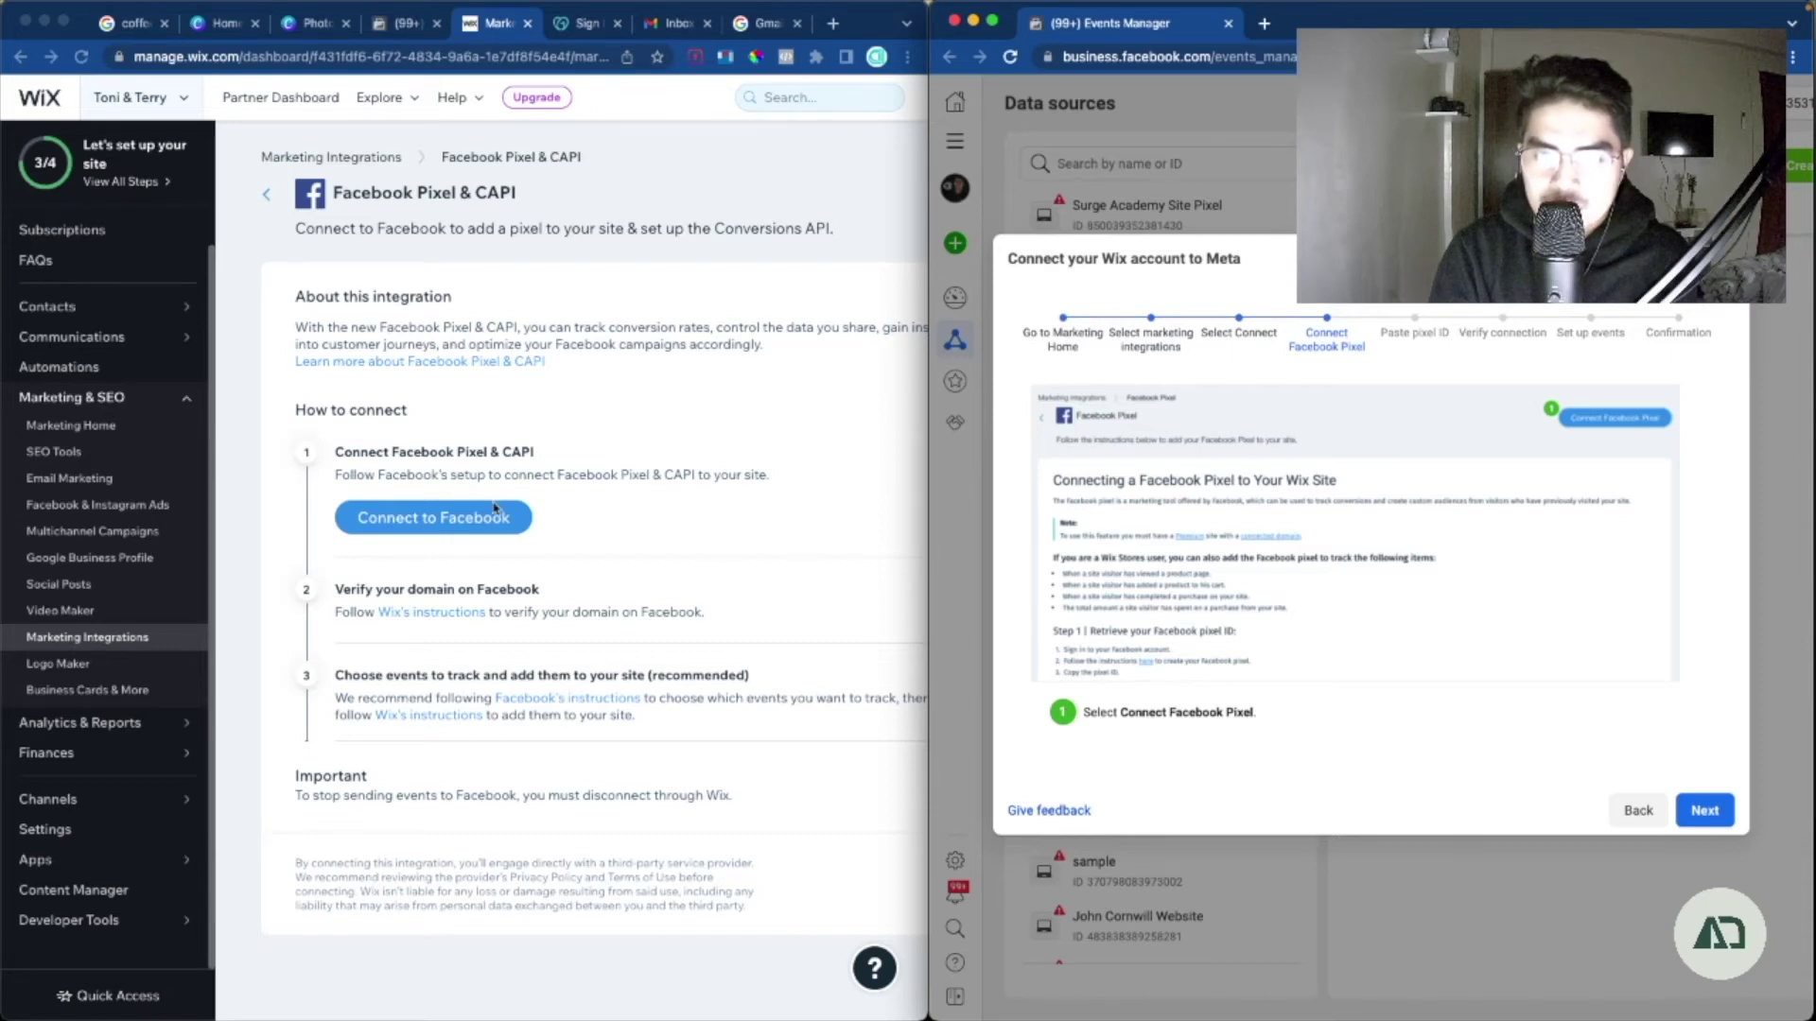
pyautogui.hscroll(5, 619, 563)
pyautogui.hscroll(-5, 619, 563)
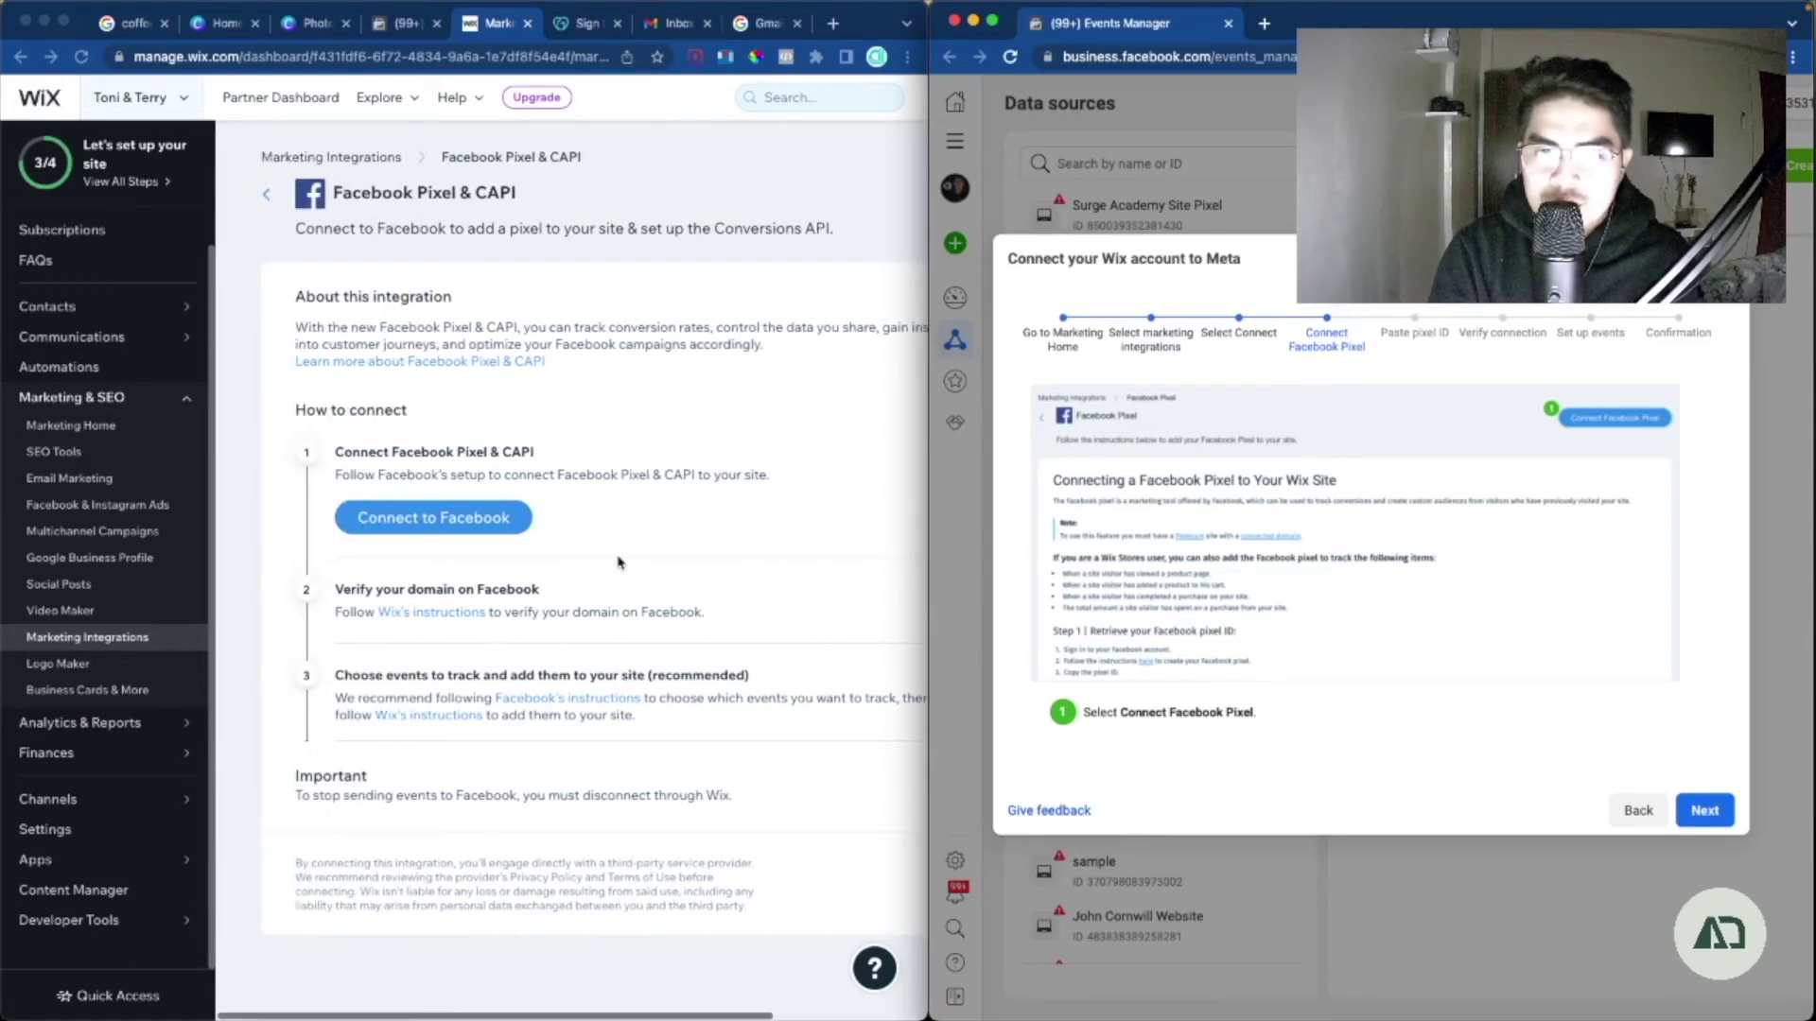
pyautogui.click(447, 527)
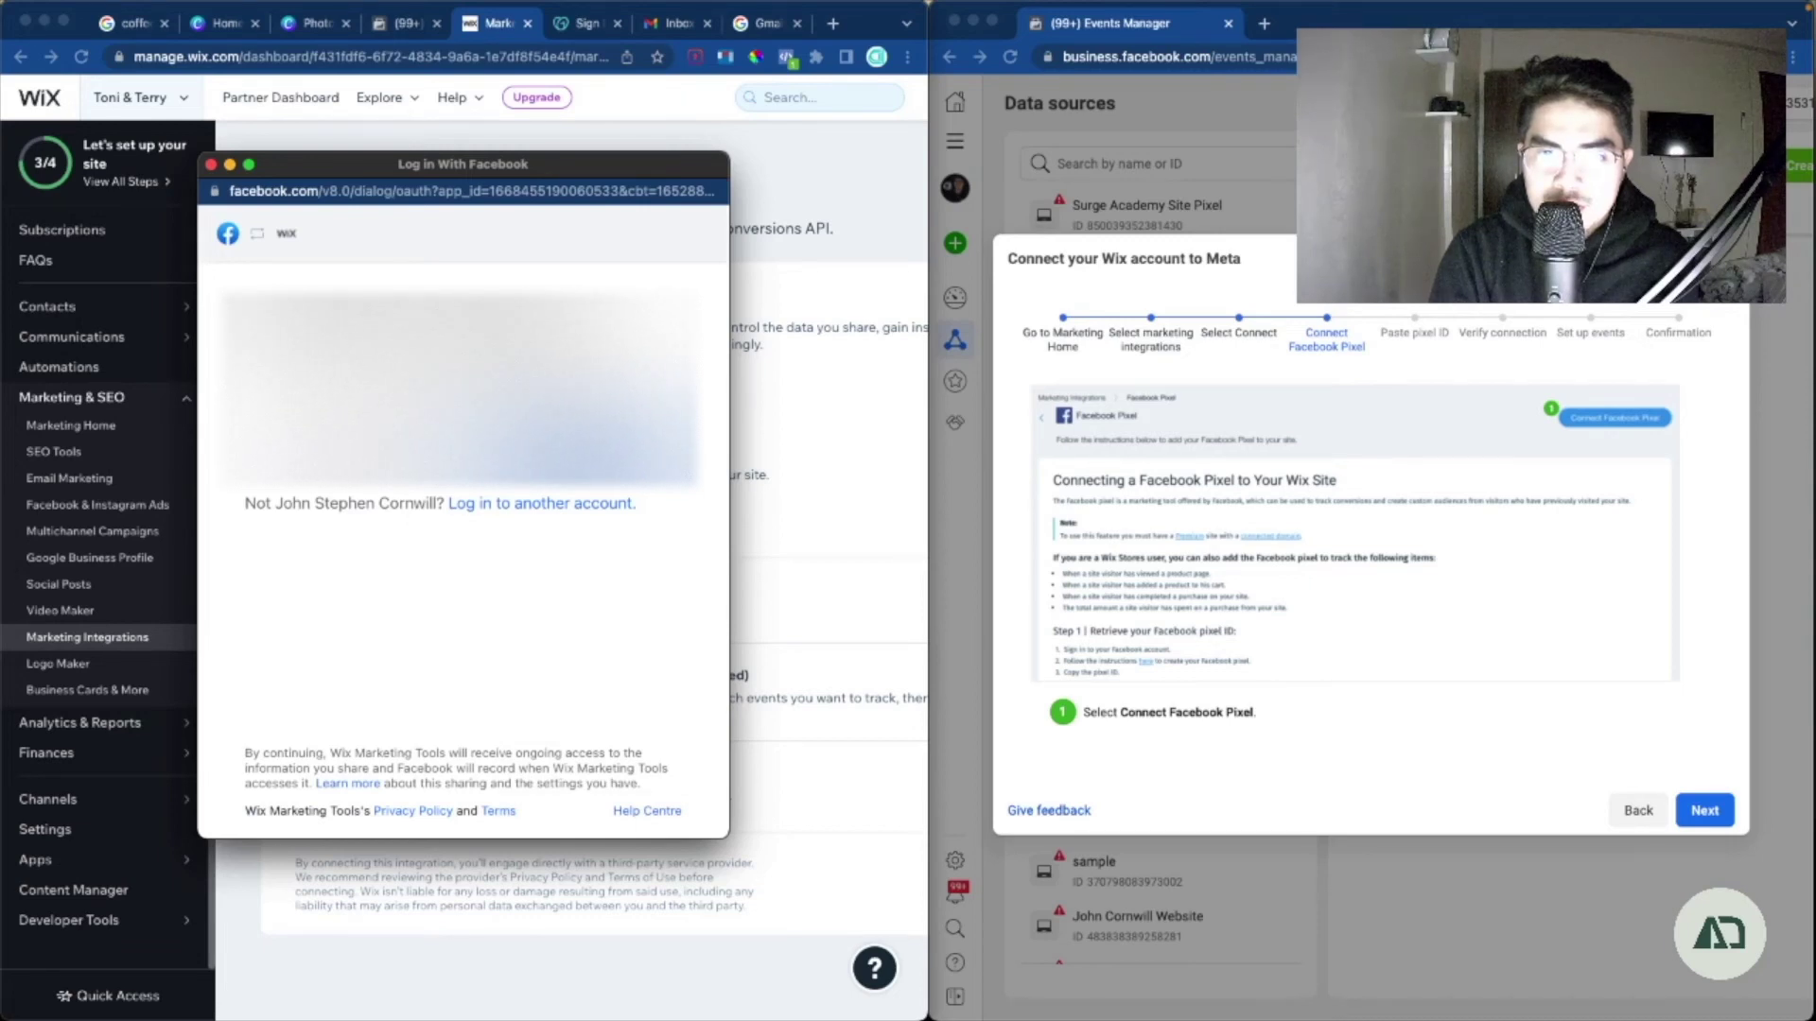
# Authorise Wix Marketing Tools, select the Meta pixel, confirm settings and finish the Facebook login
pyautogui.click(537, 787)
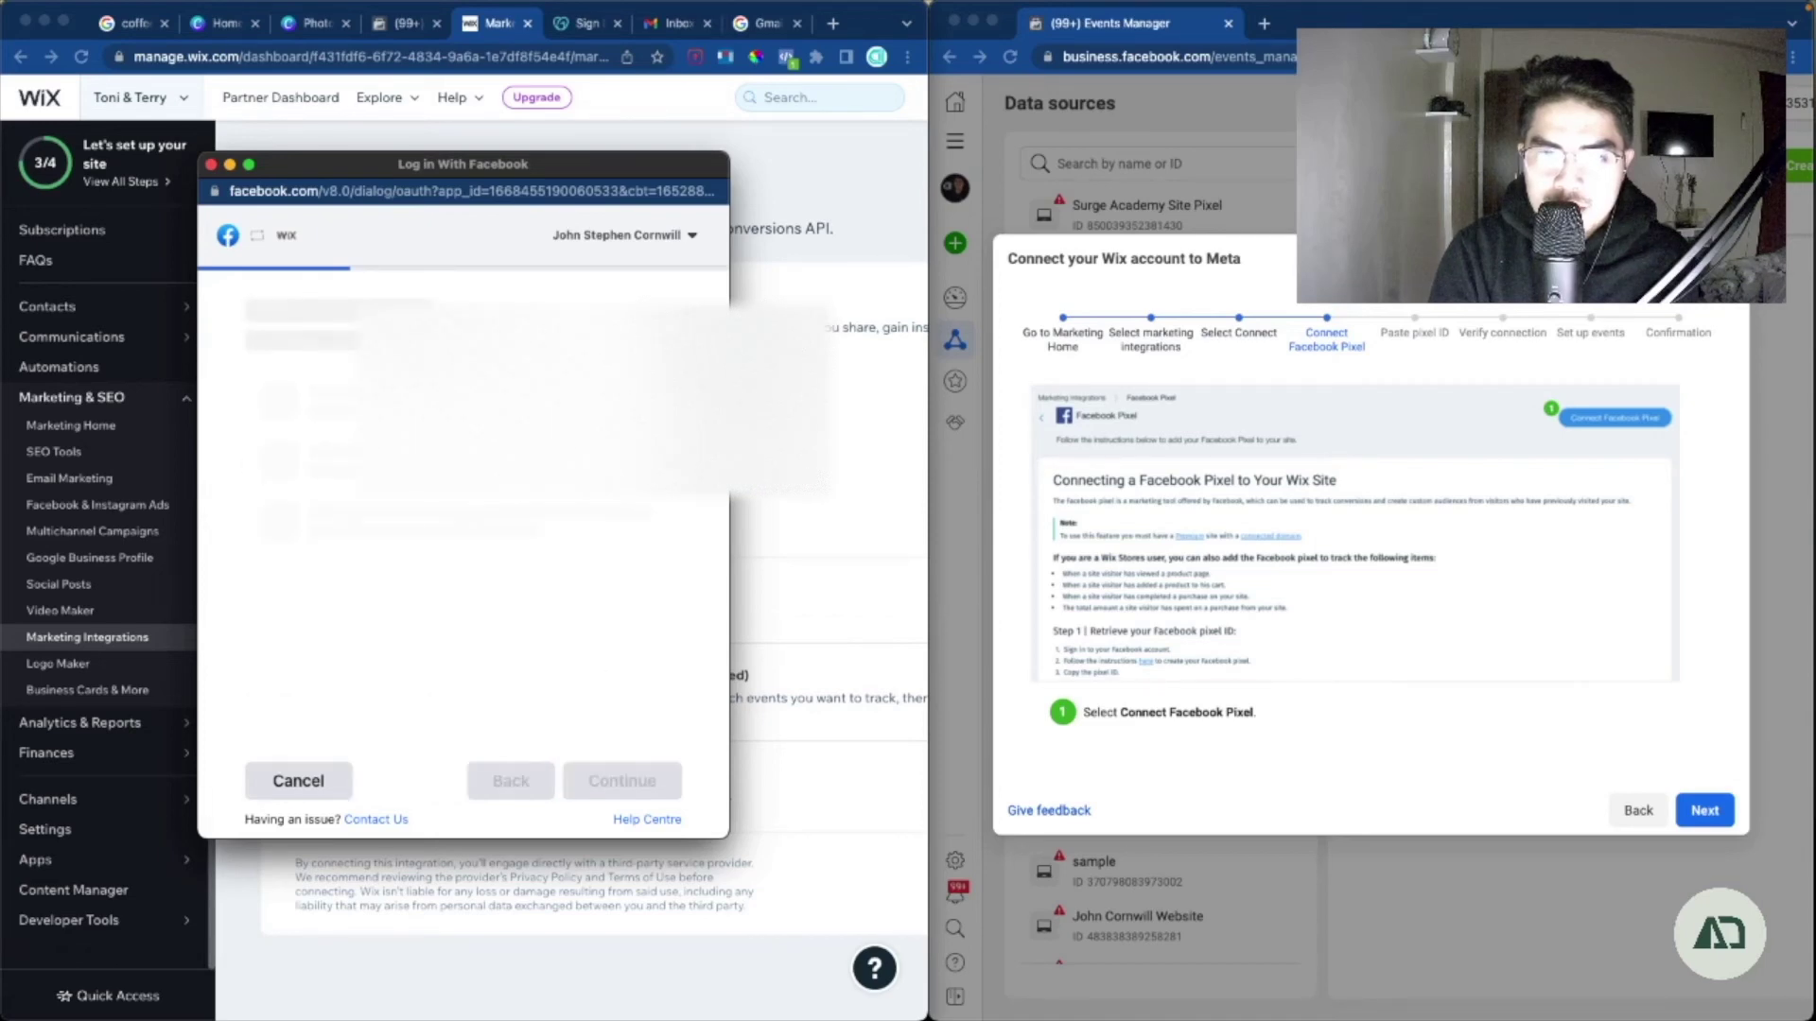
pyautogui.scroll(-5, 434, 520)
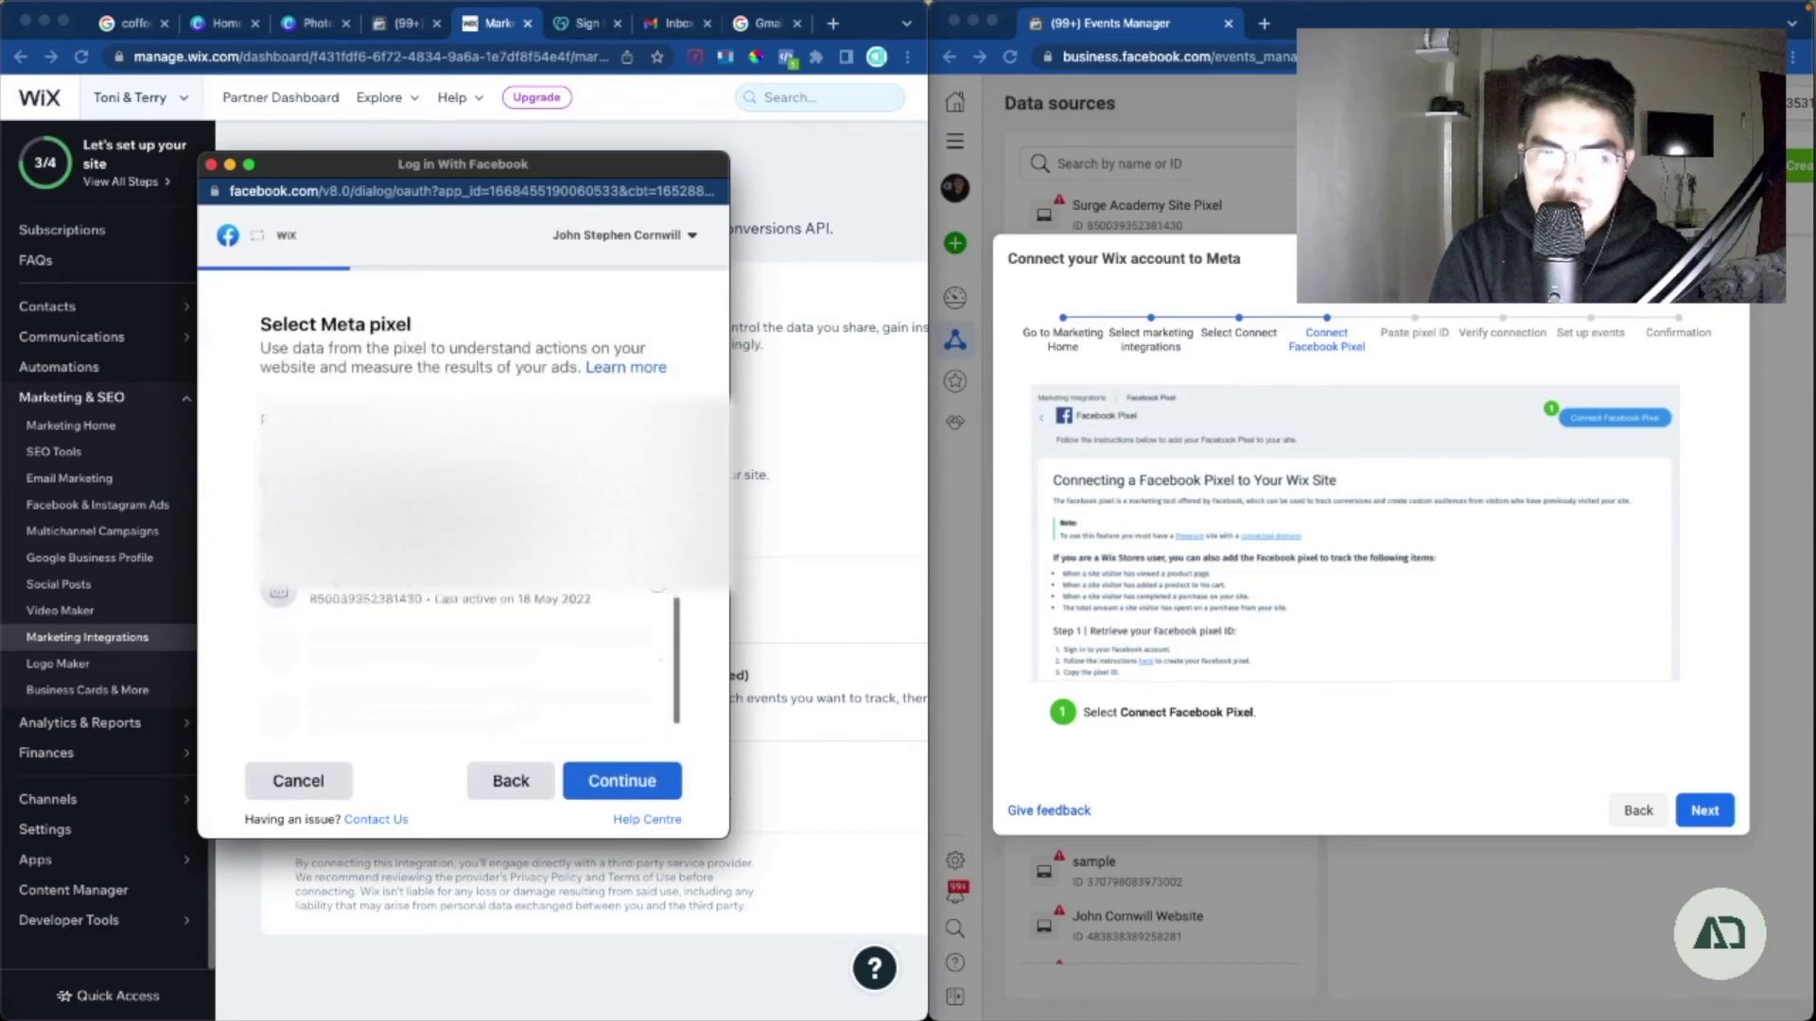
pyautogui.scroll(-3, 464, 662)
pyautogui.click(621, 780)
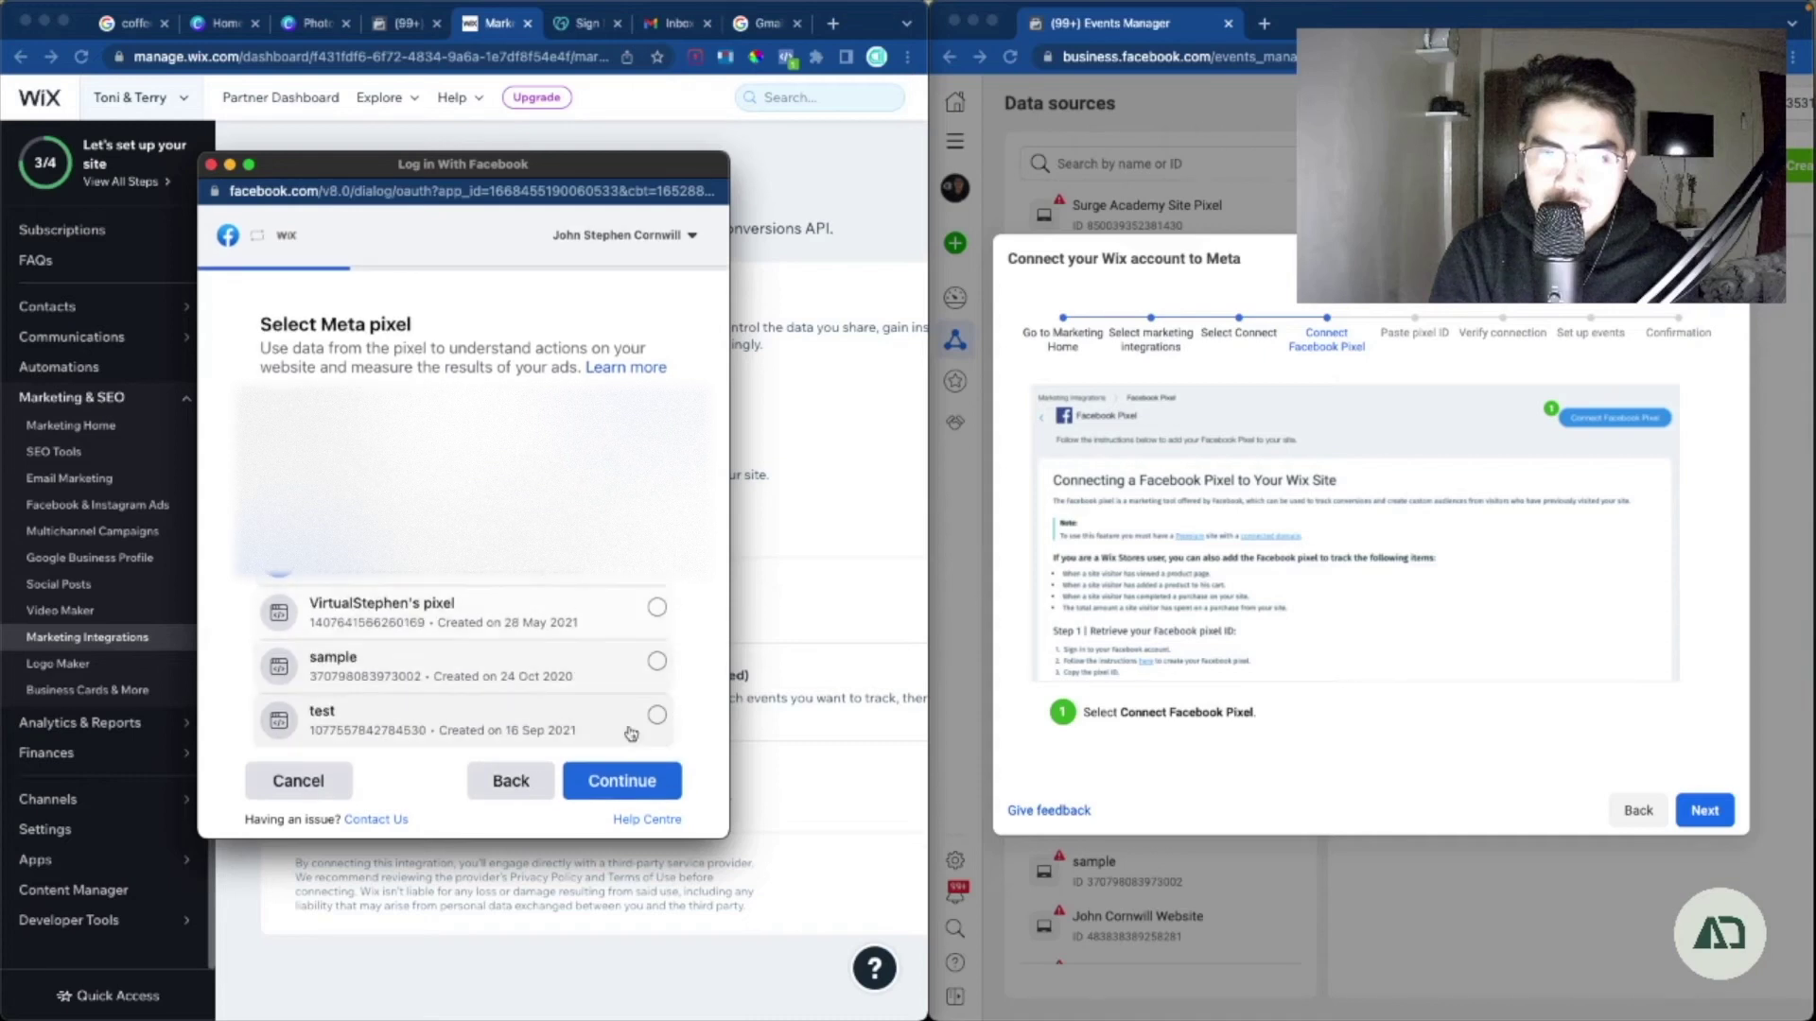
pyautogui.click(621, 781)
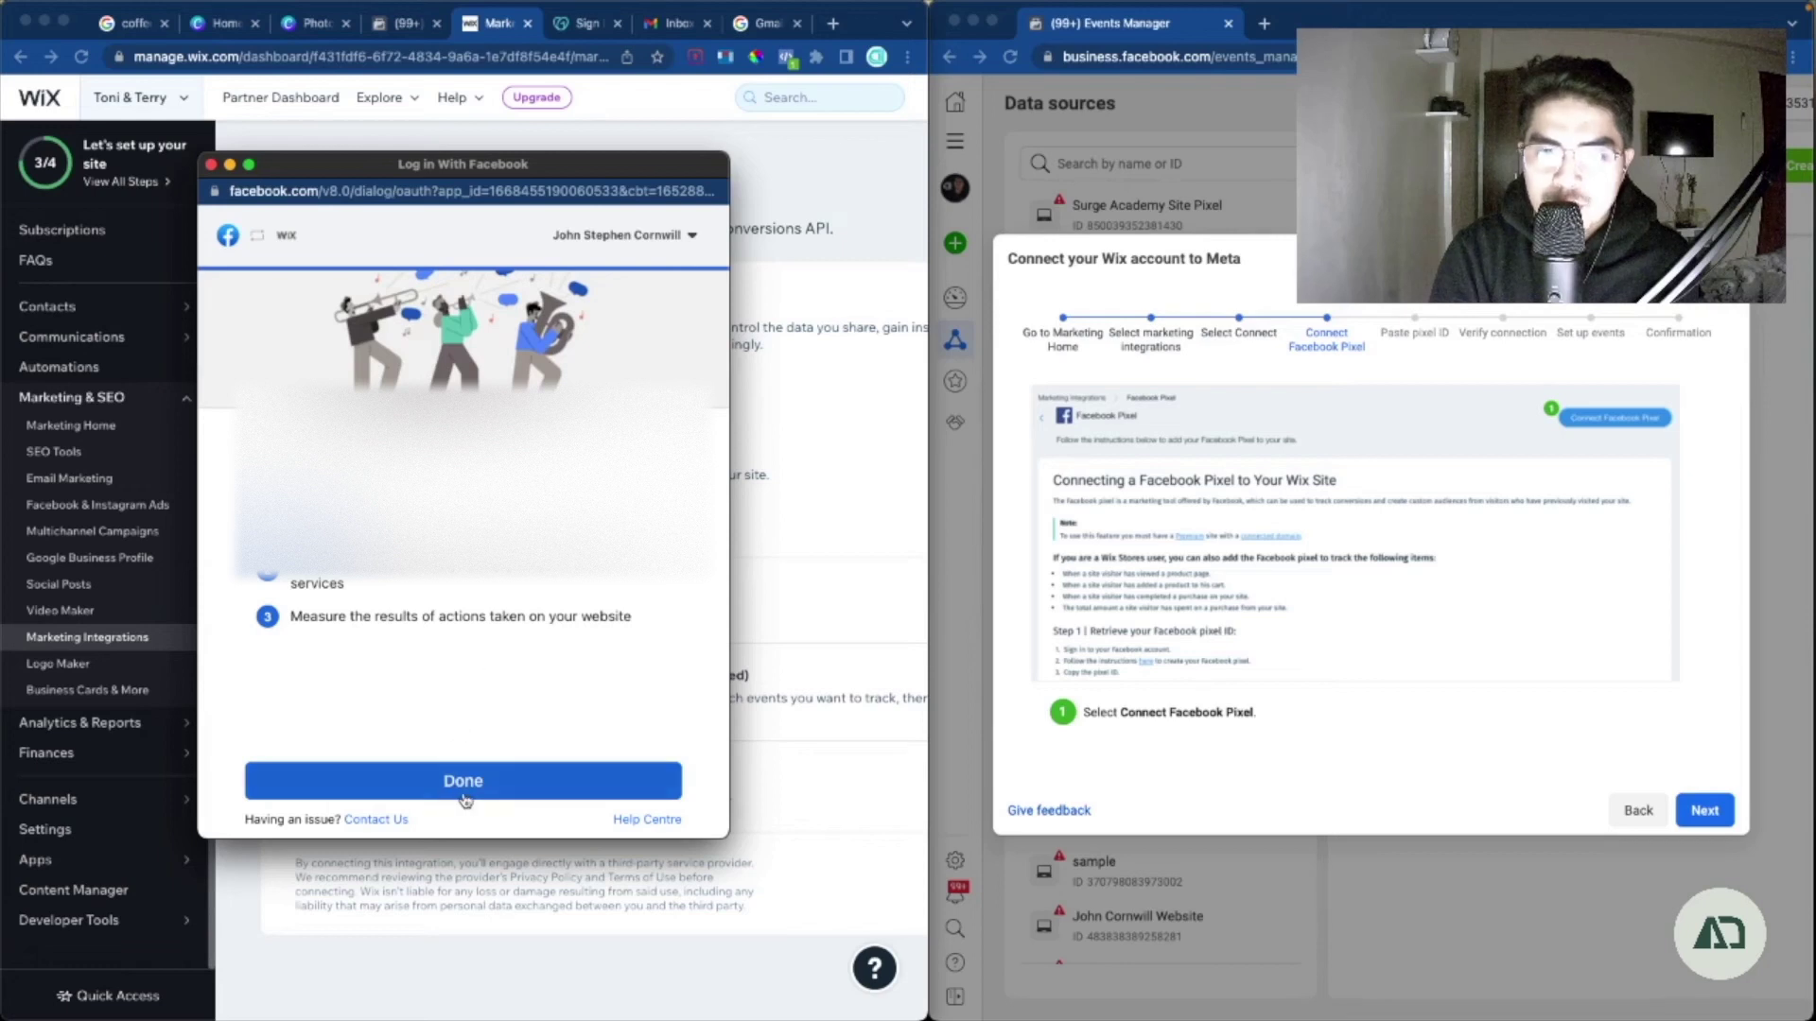
pyautogui.click(456, 781)
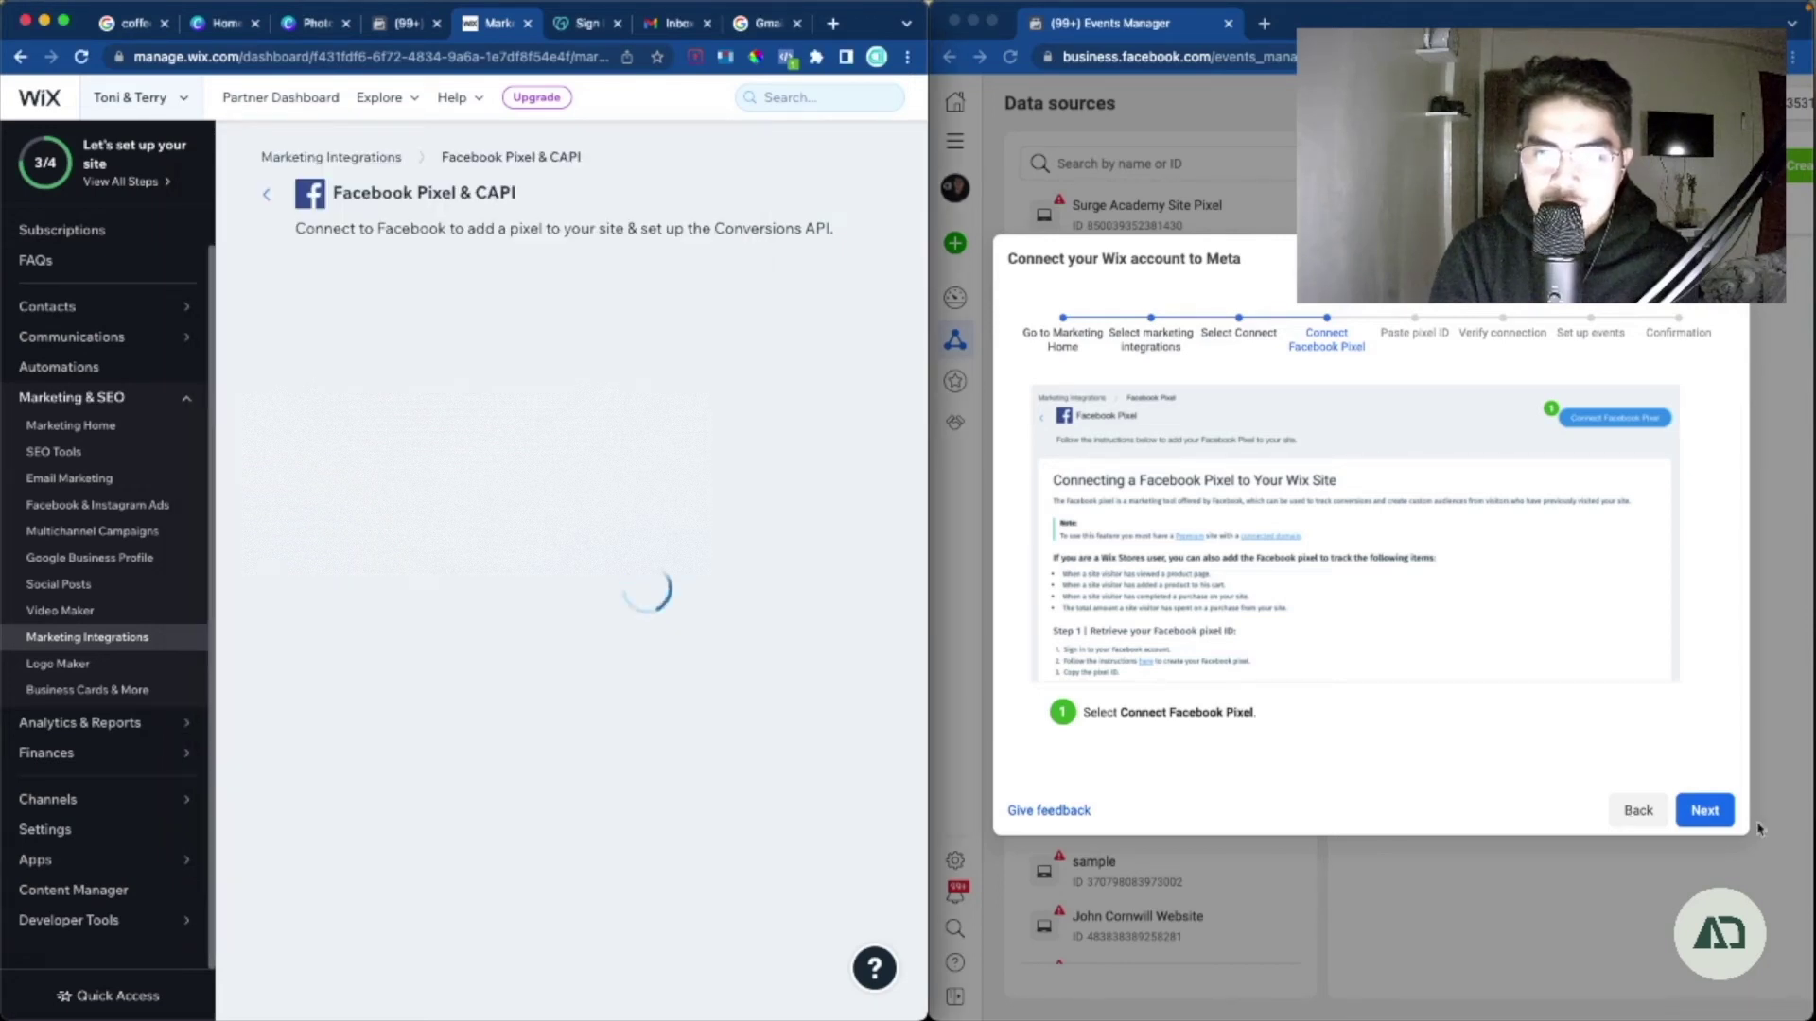
# Advance the Wix guide to the Add Your Facebook Pixel ID step and select the pixel ID
pyautogui.click(1718, 757)
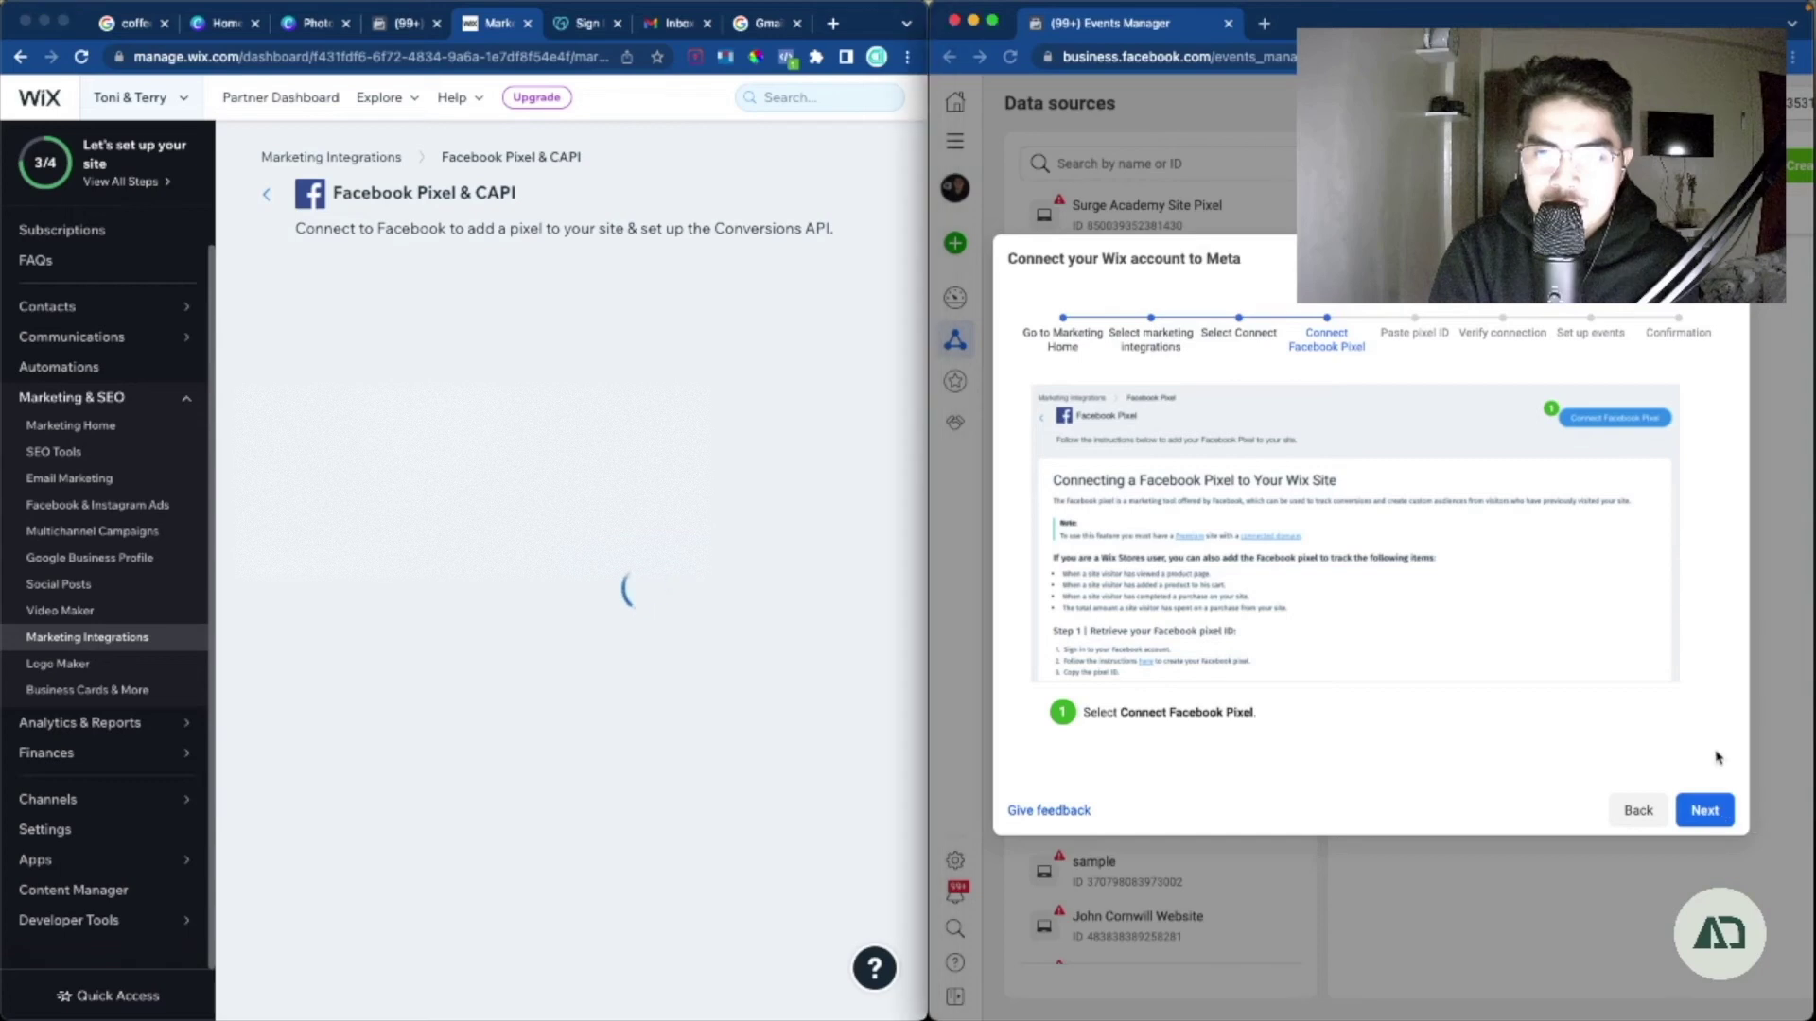
pyautogui.click(1710, 811)
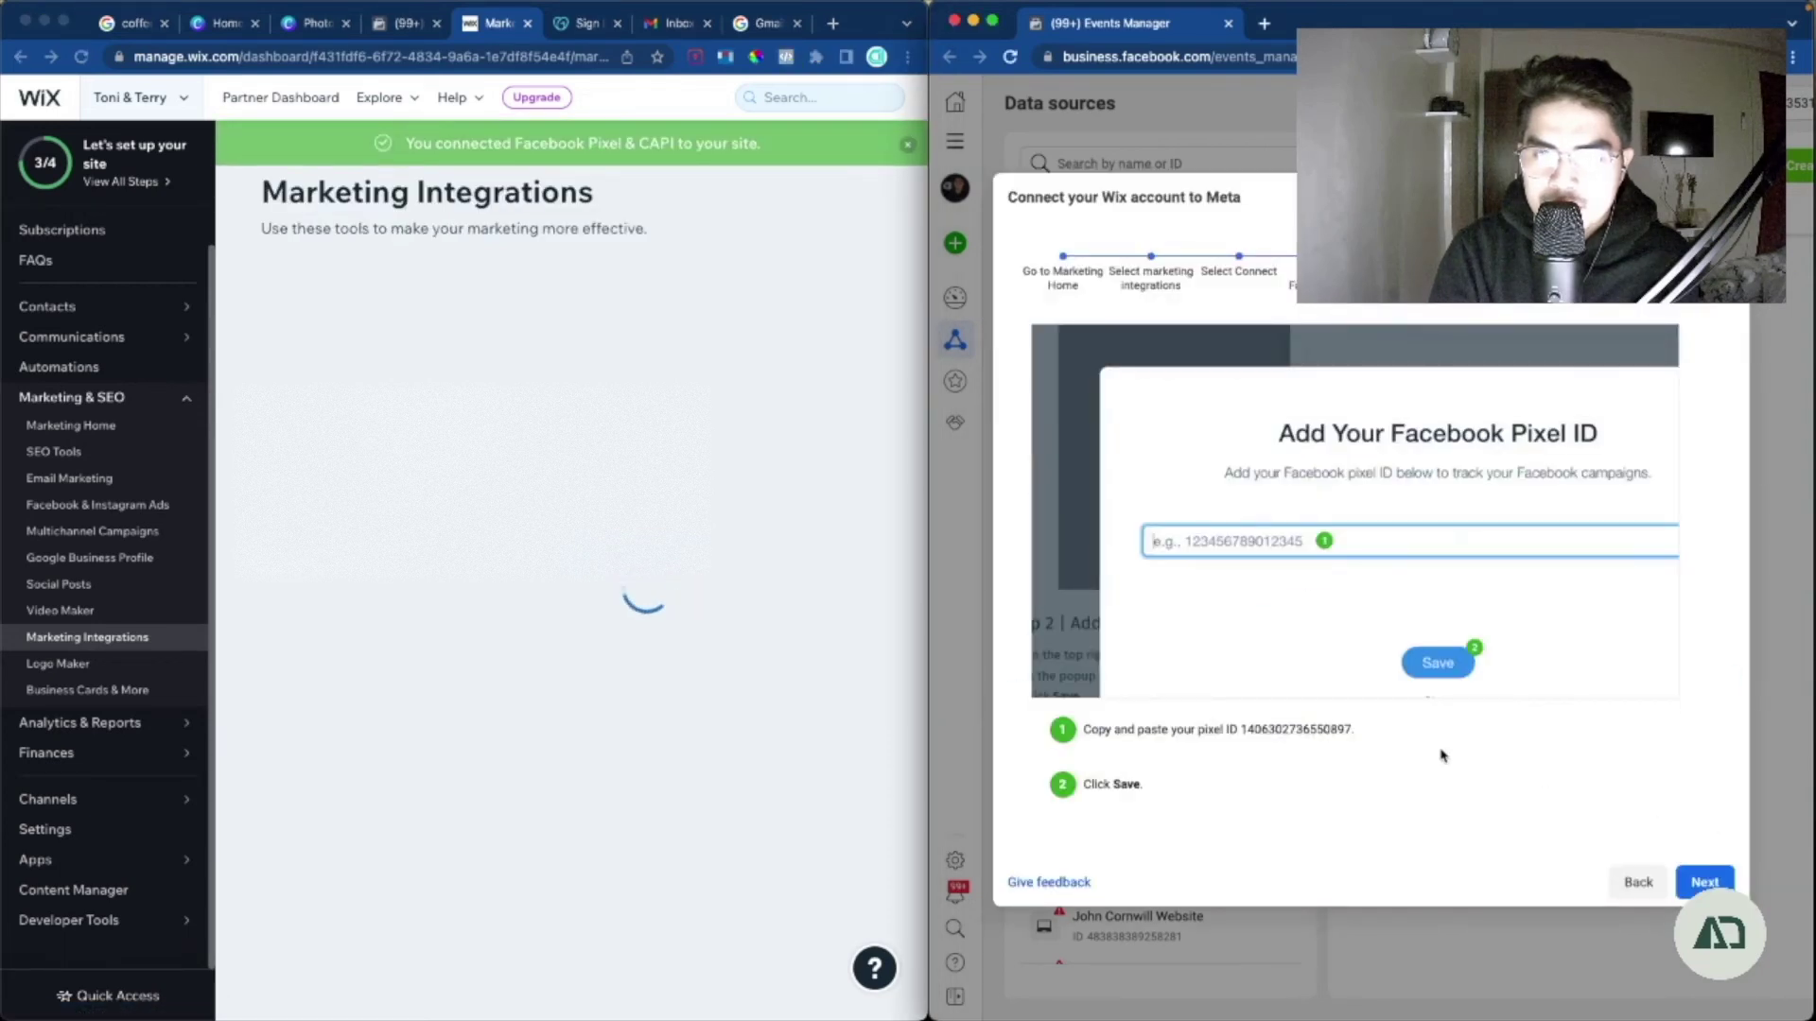
pyautogui.hscroll(2, 572, 596)
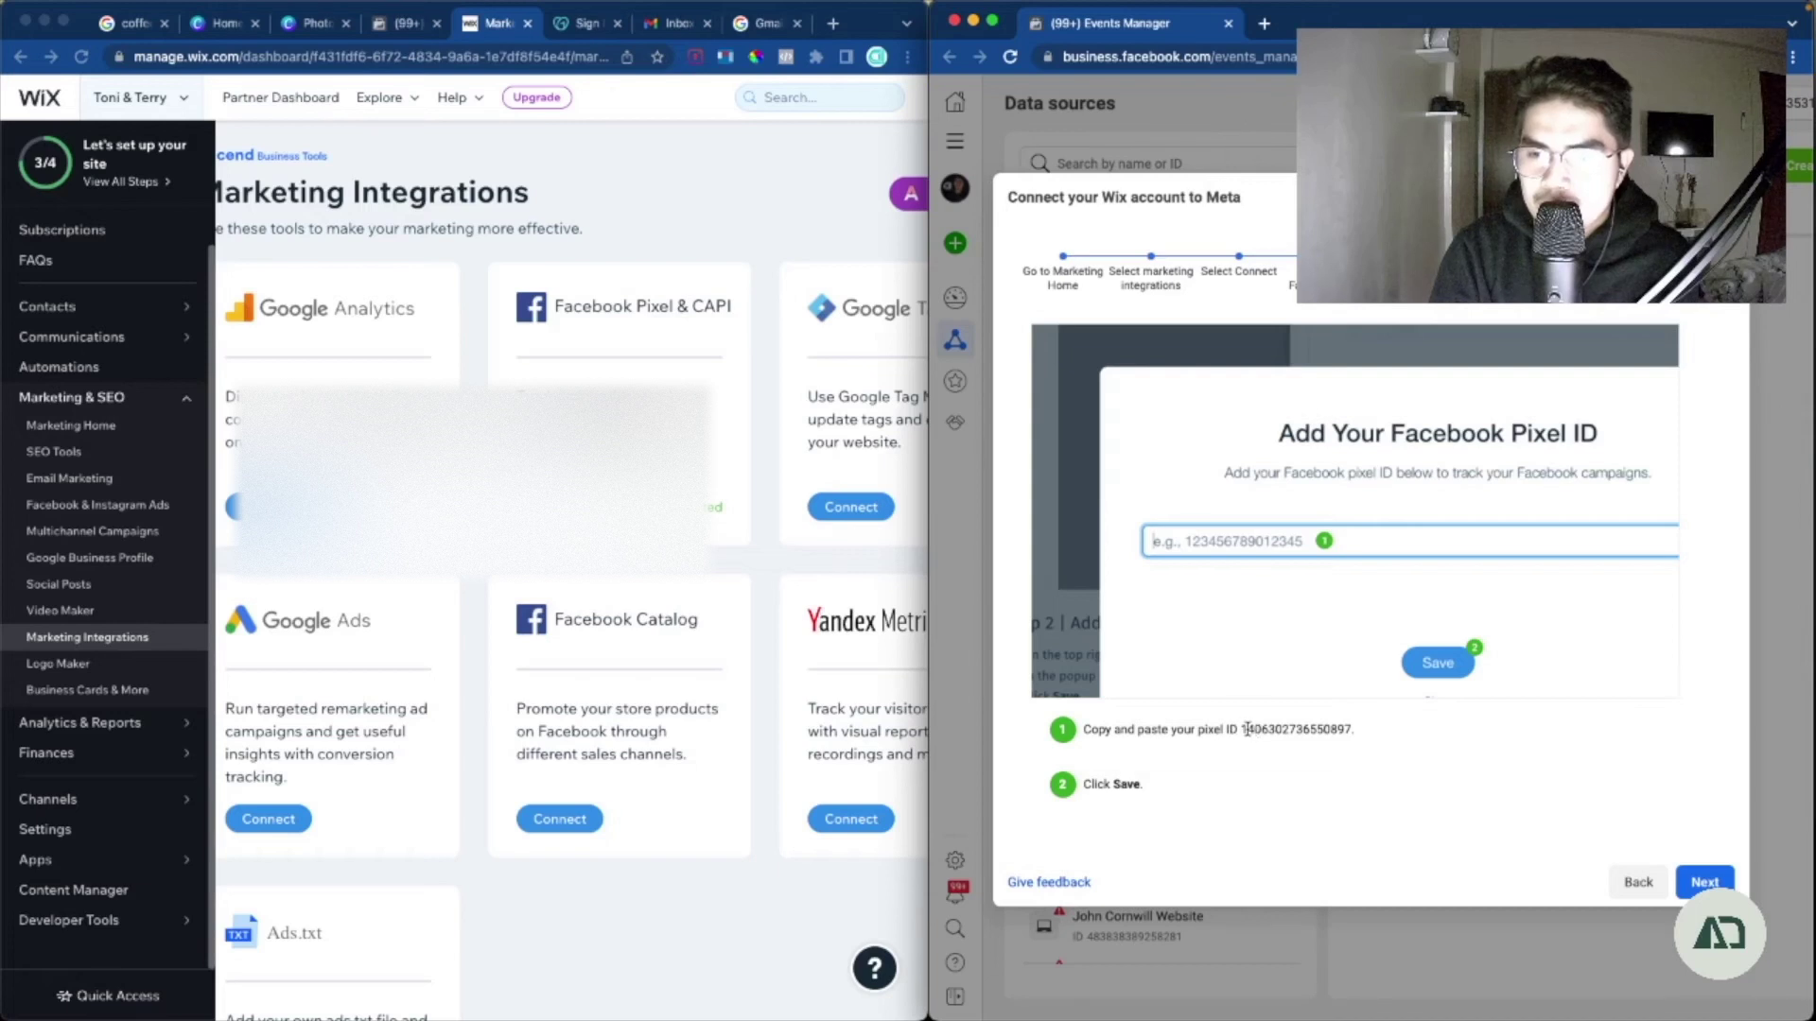
pyautogui.moveTo(1241, 729)
pyautogui.mouseDown()
pyautogui.moveTo(1353, 731)
pyautogui.moveTo(1222, 731)
pyautogui.moveTo(1242, 731)
pyautogui.mouseUp()
pyautogui.click(1348, 731)
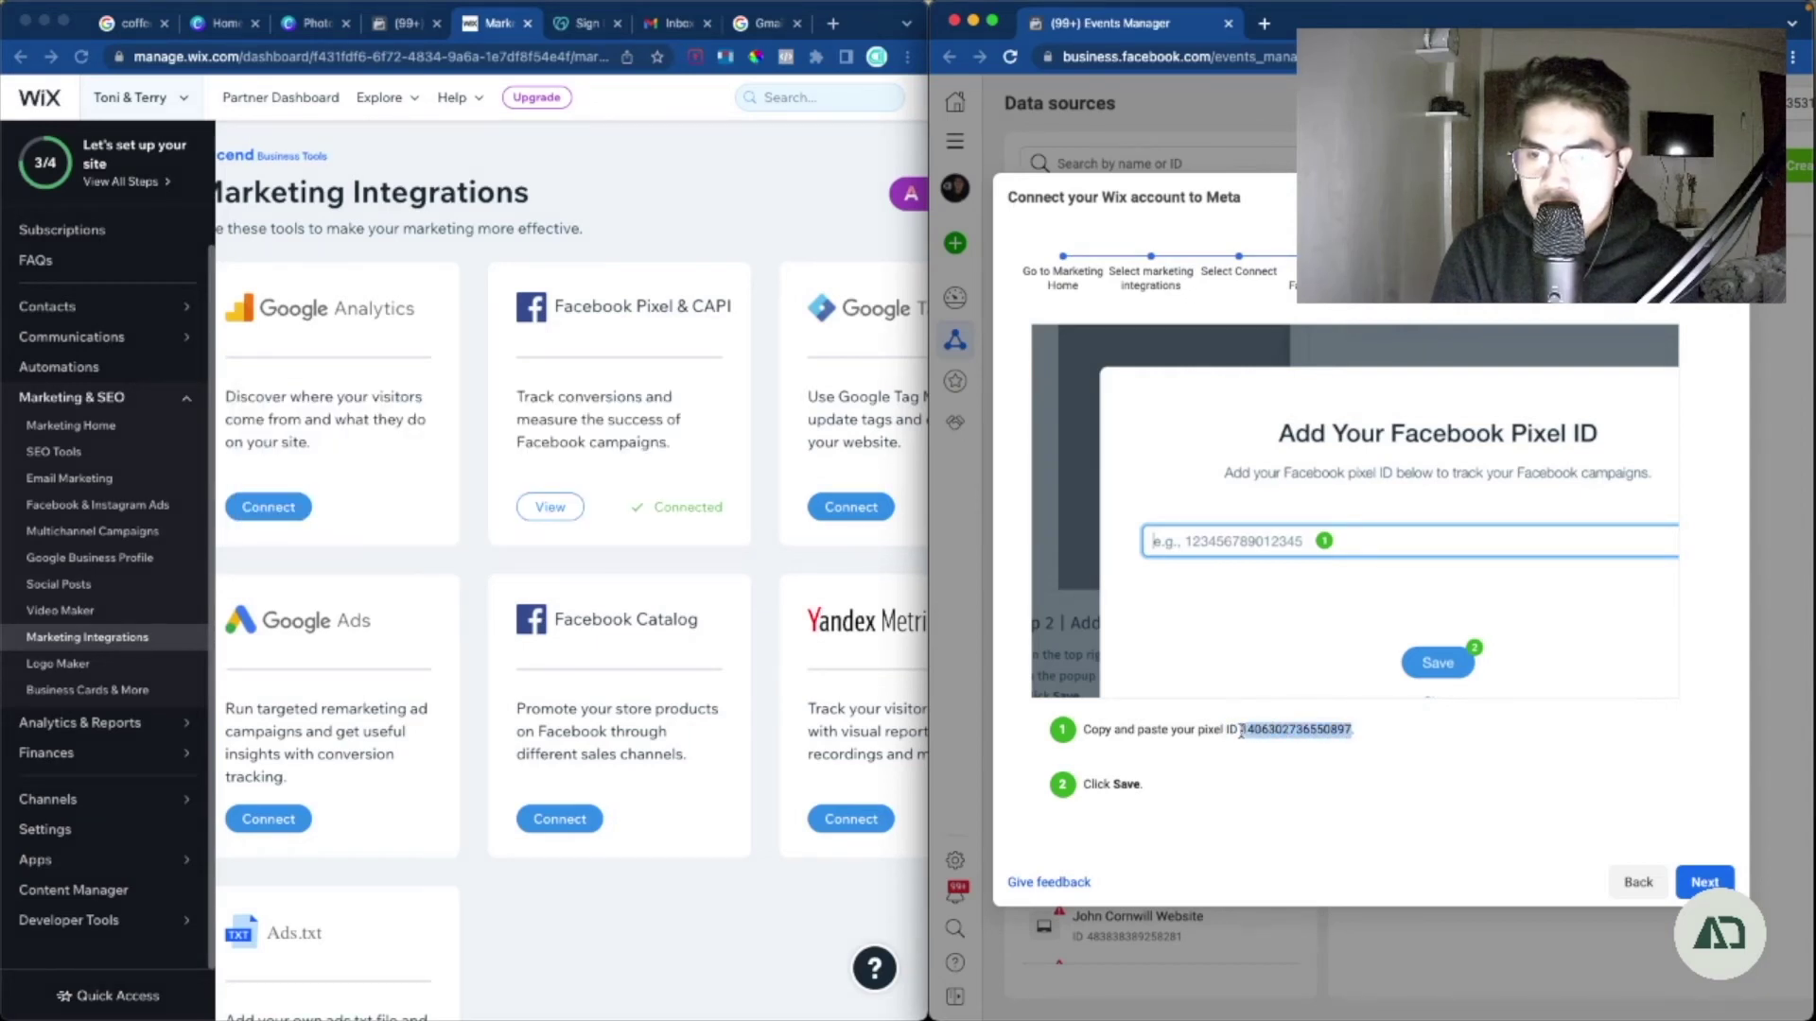
pyautogui.hscroll(3, 704, 596)
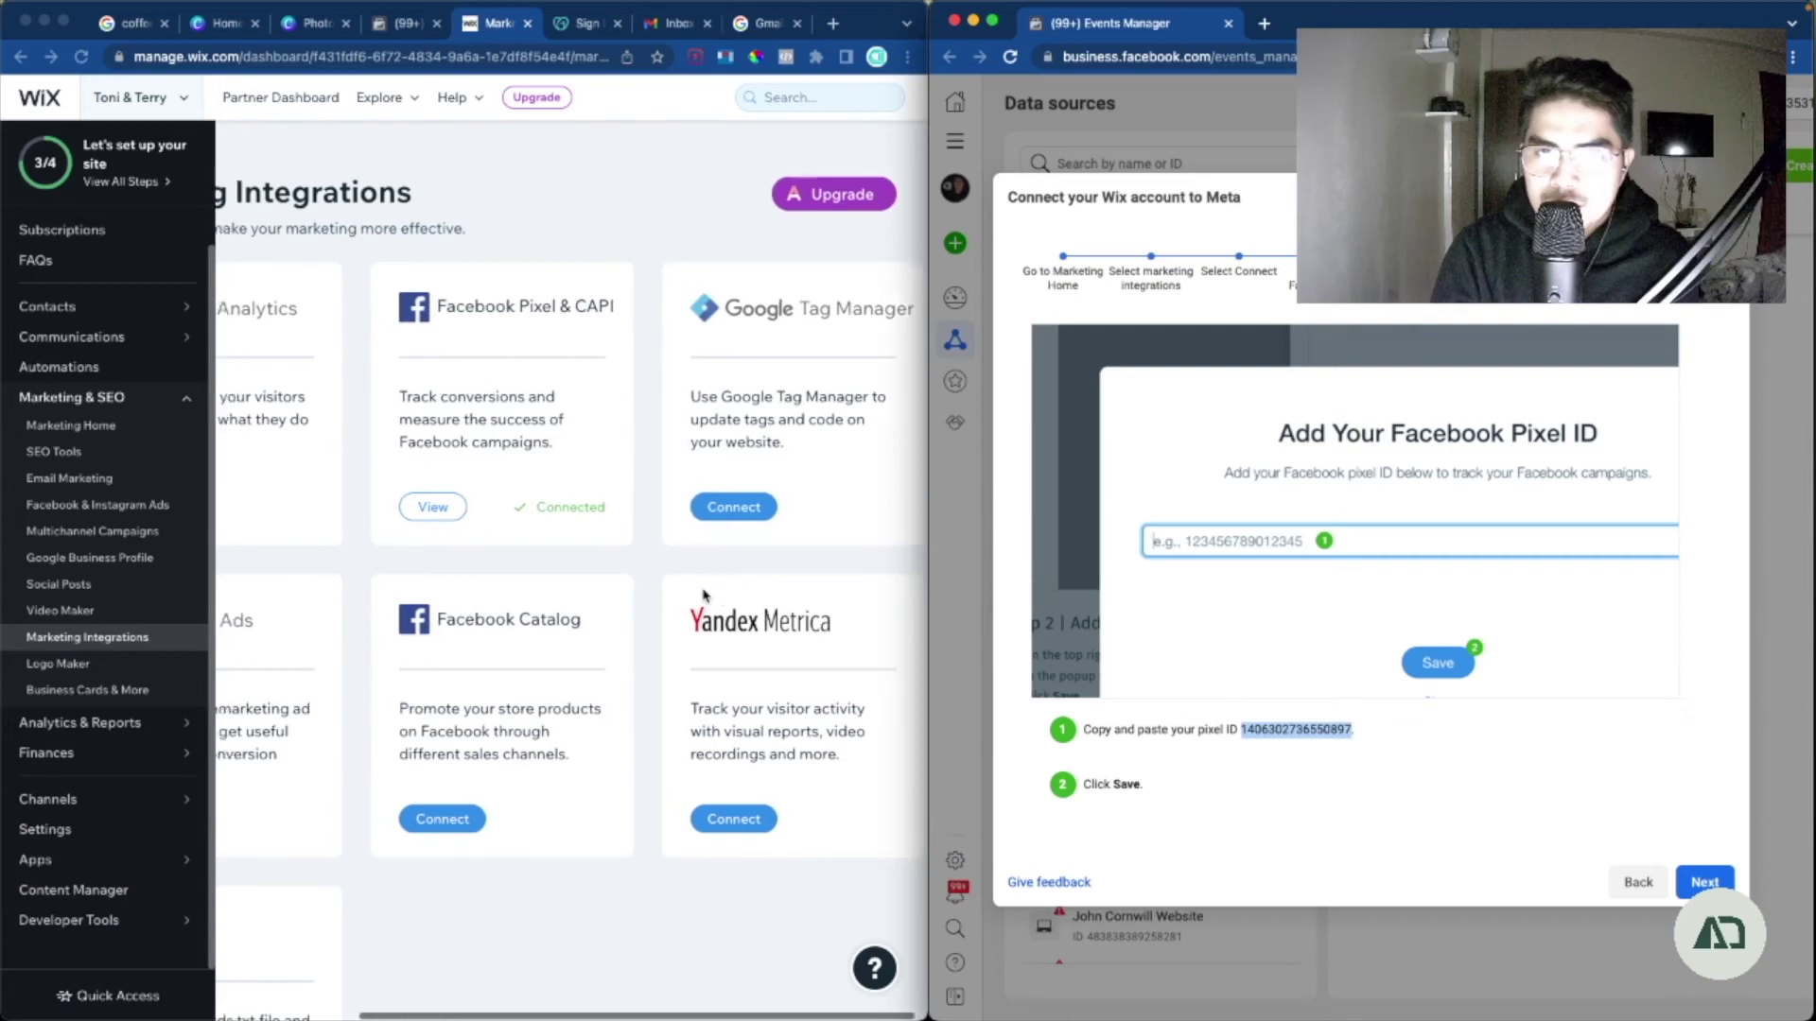
pyautogui.hscroll(-3, 704, 595)
# Open the Facebook Pixel & CAPI details and look over the domain verification step
pyautogui.click(615, 509)
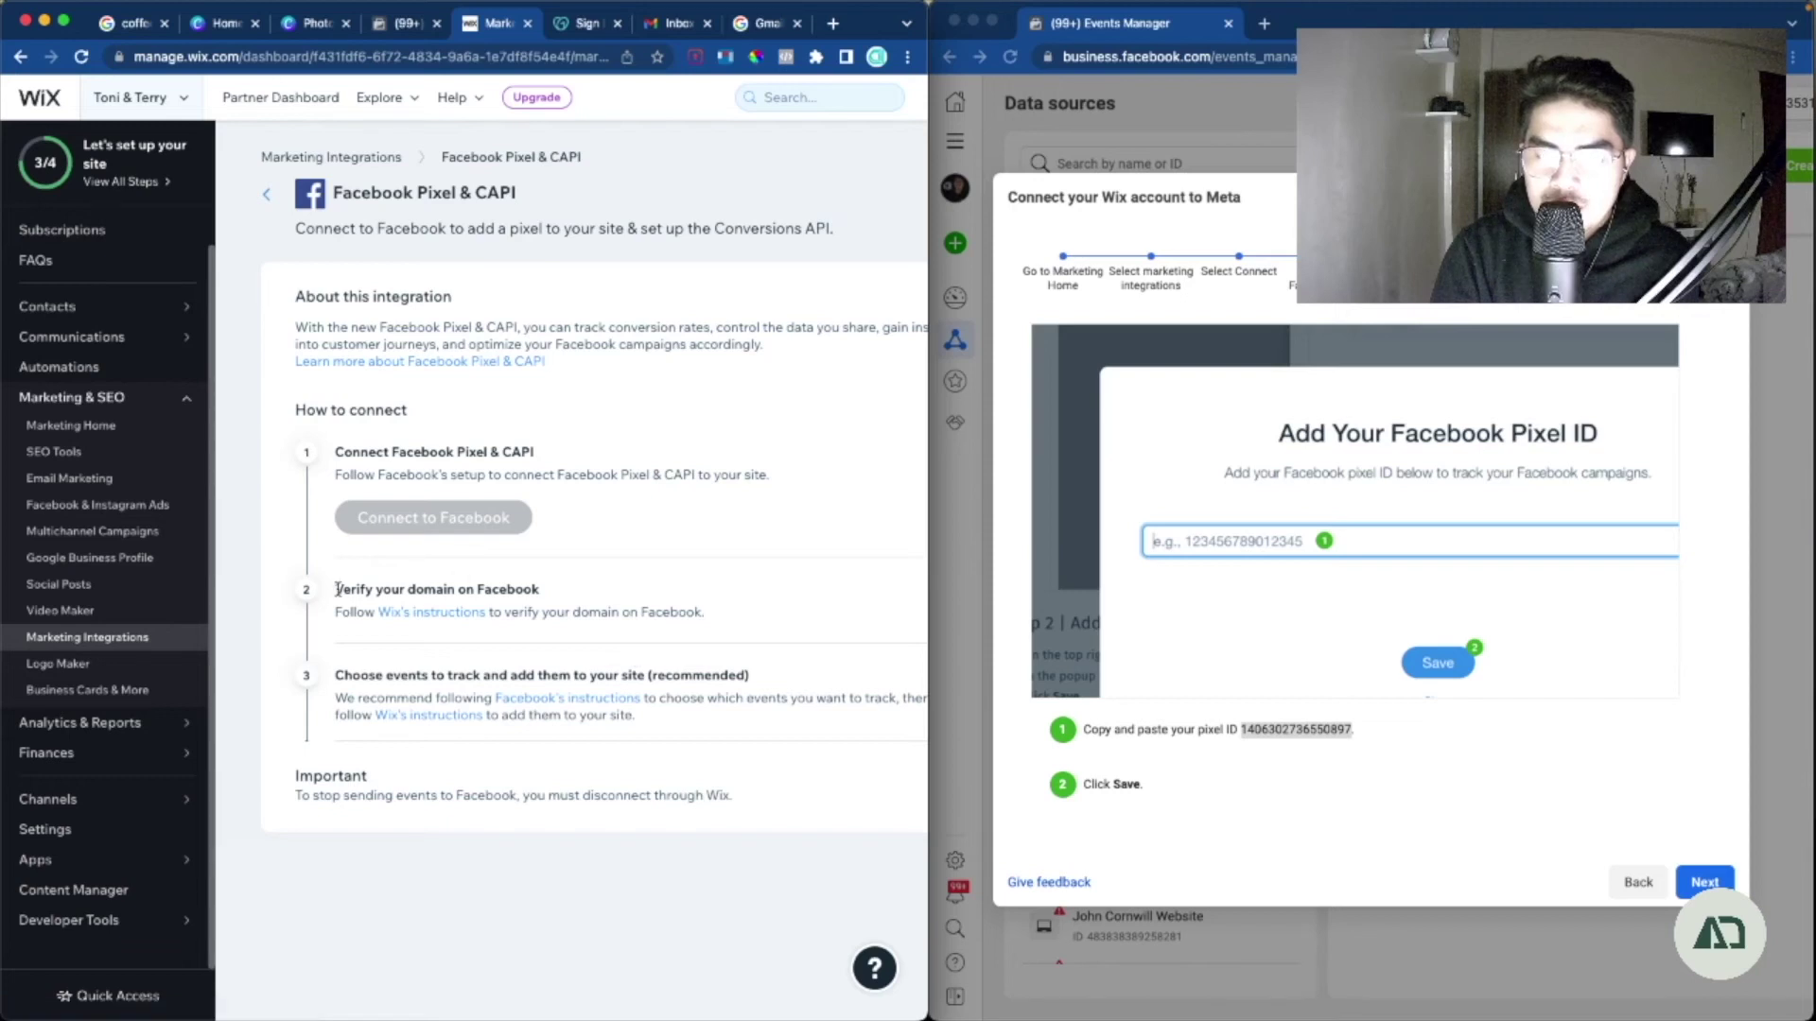
pyautogui.moveTo(338, 589); pyautogui.dragTo(549, 590)
pyautogui.click(551, 591)
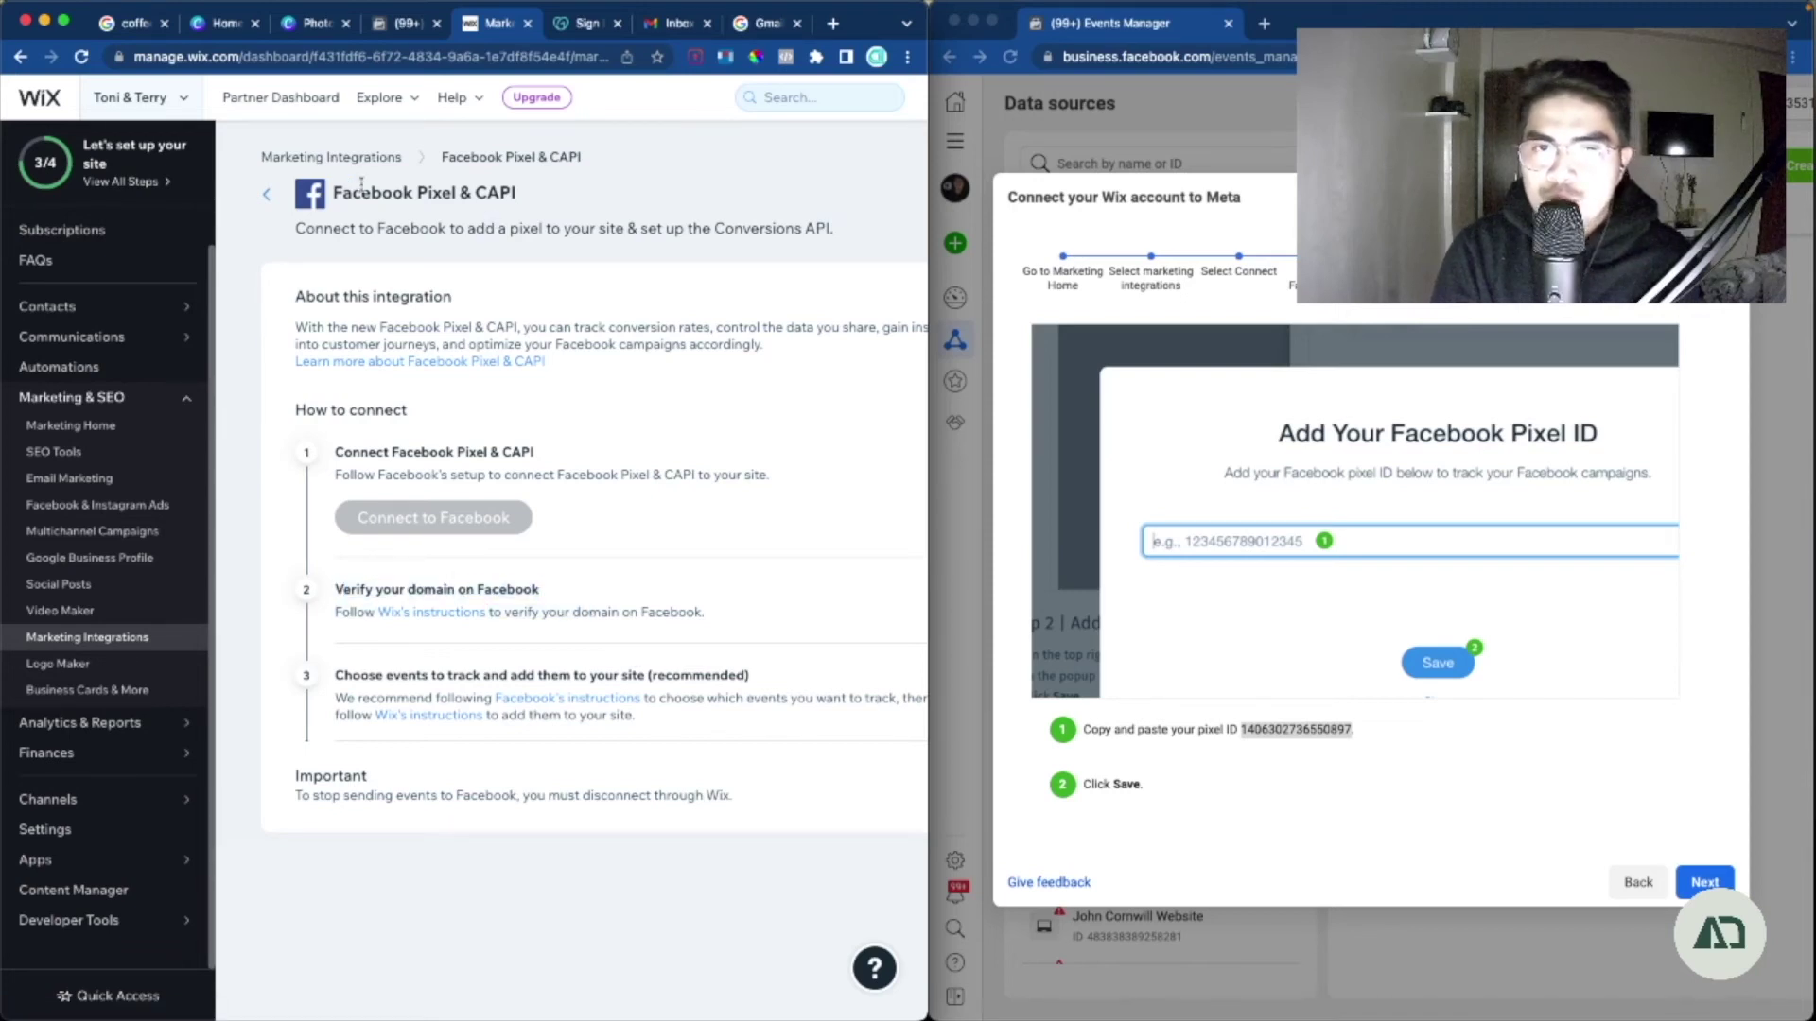
# Return to Marketing Integrations, where the Facebook Pixel & CAPI card shows Connected
pyautogui.click(265, 195)
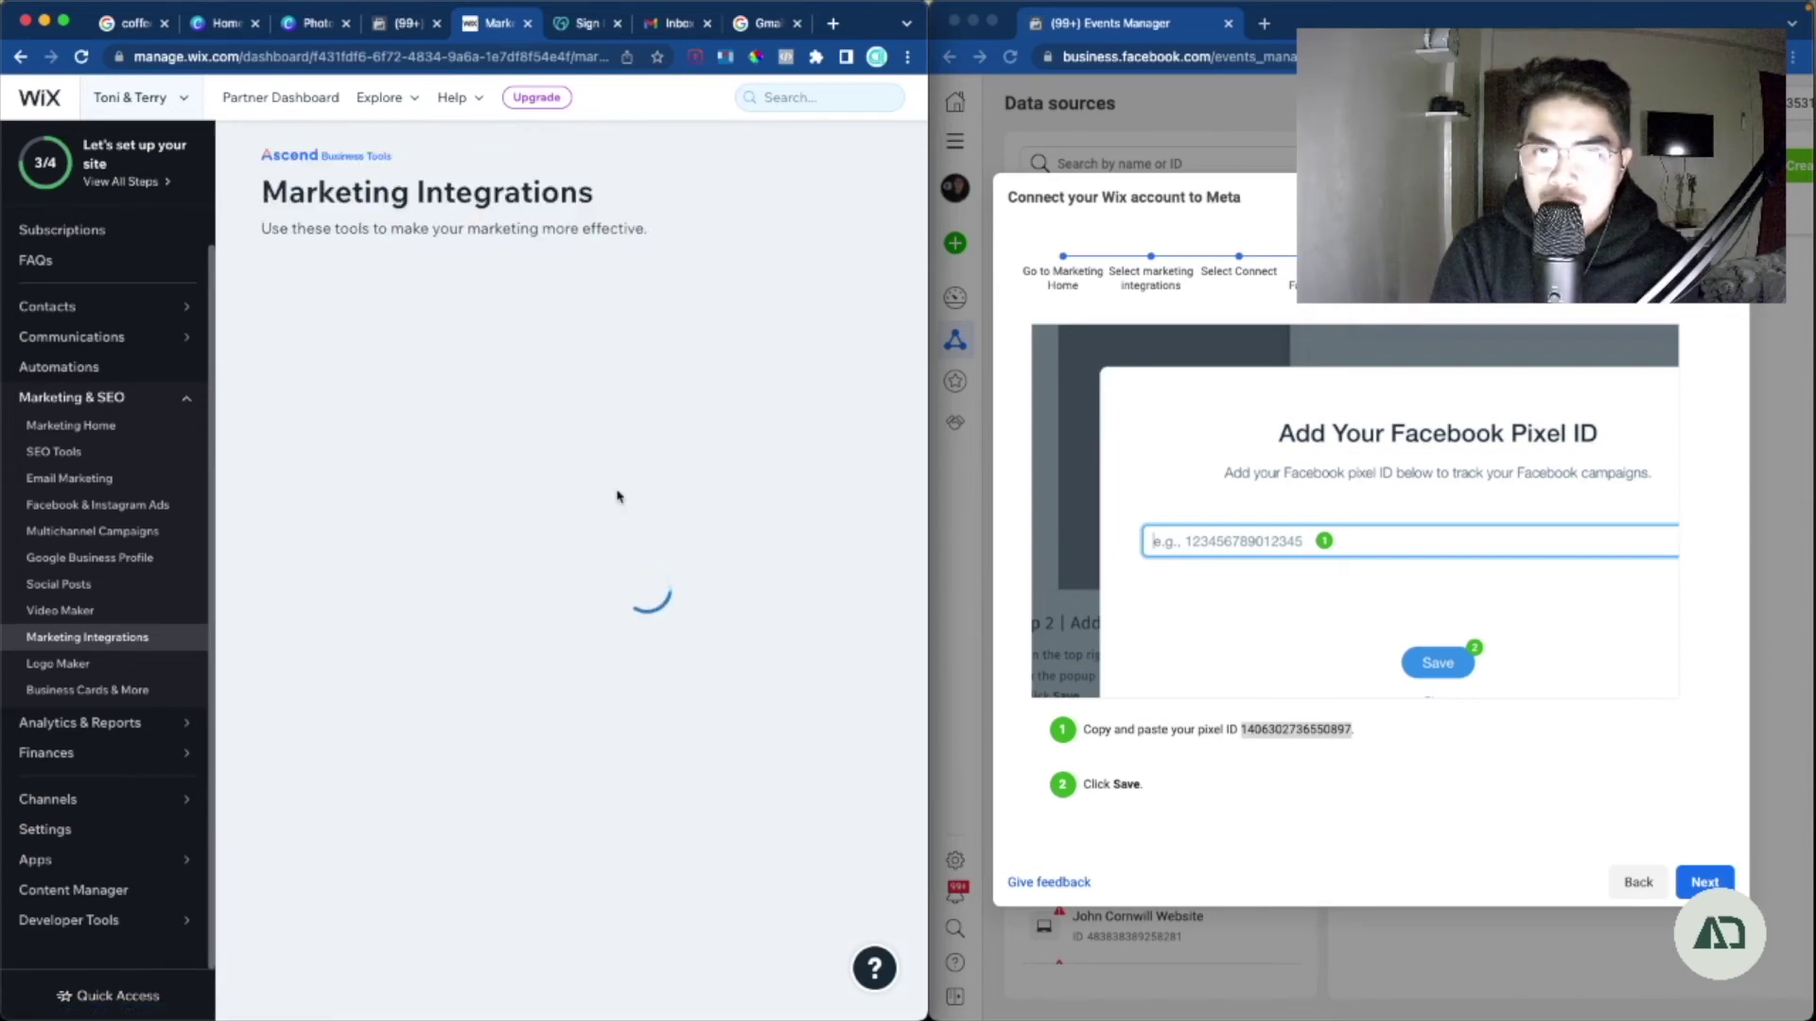
pyautogui.hscroll(4, 620, 504)
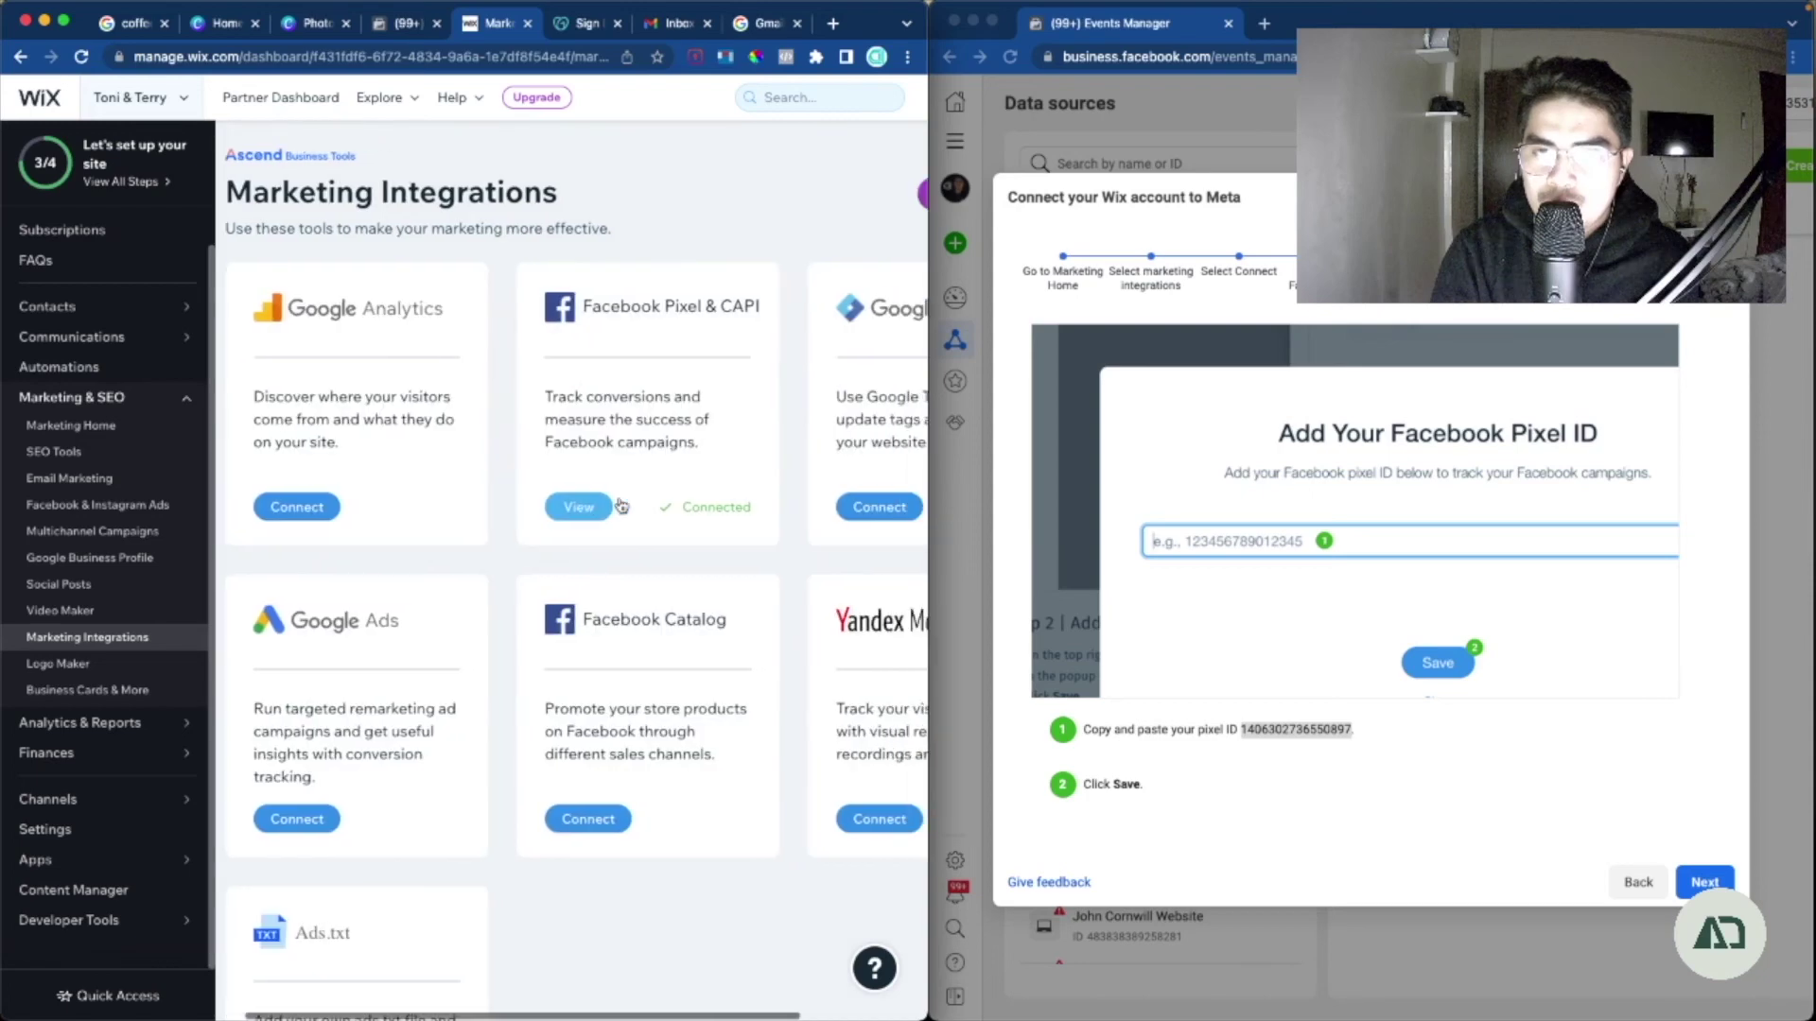
pyautogui.hscroll(-4, 620, 504)
pyautogui.hscroll(3, 619, 504)
pyautogui.hscroll(-3, 620, 504)
pyautogui.scroll(-3, 620, 504)
pyautogui.scroll(-3, 621, 506)
pyautogui.scroll(5, 621, 506)
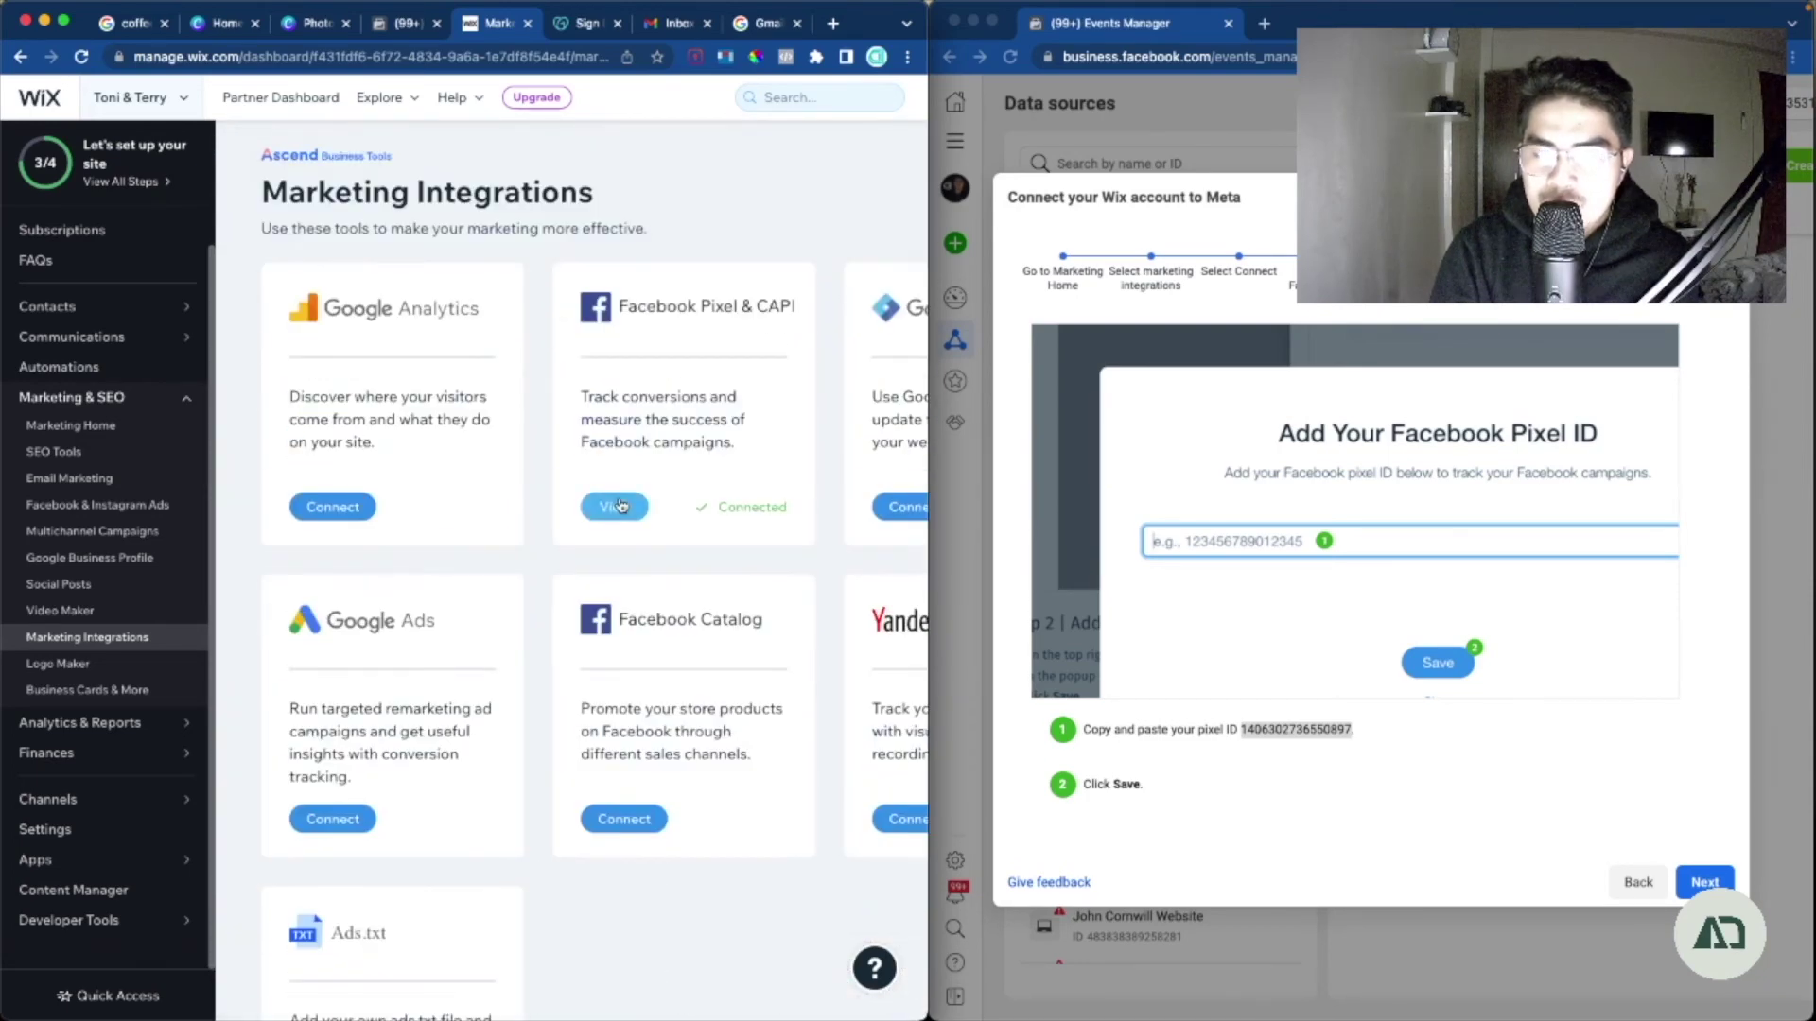
pyautogui.hscroll(4, 621, 506)
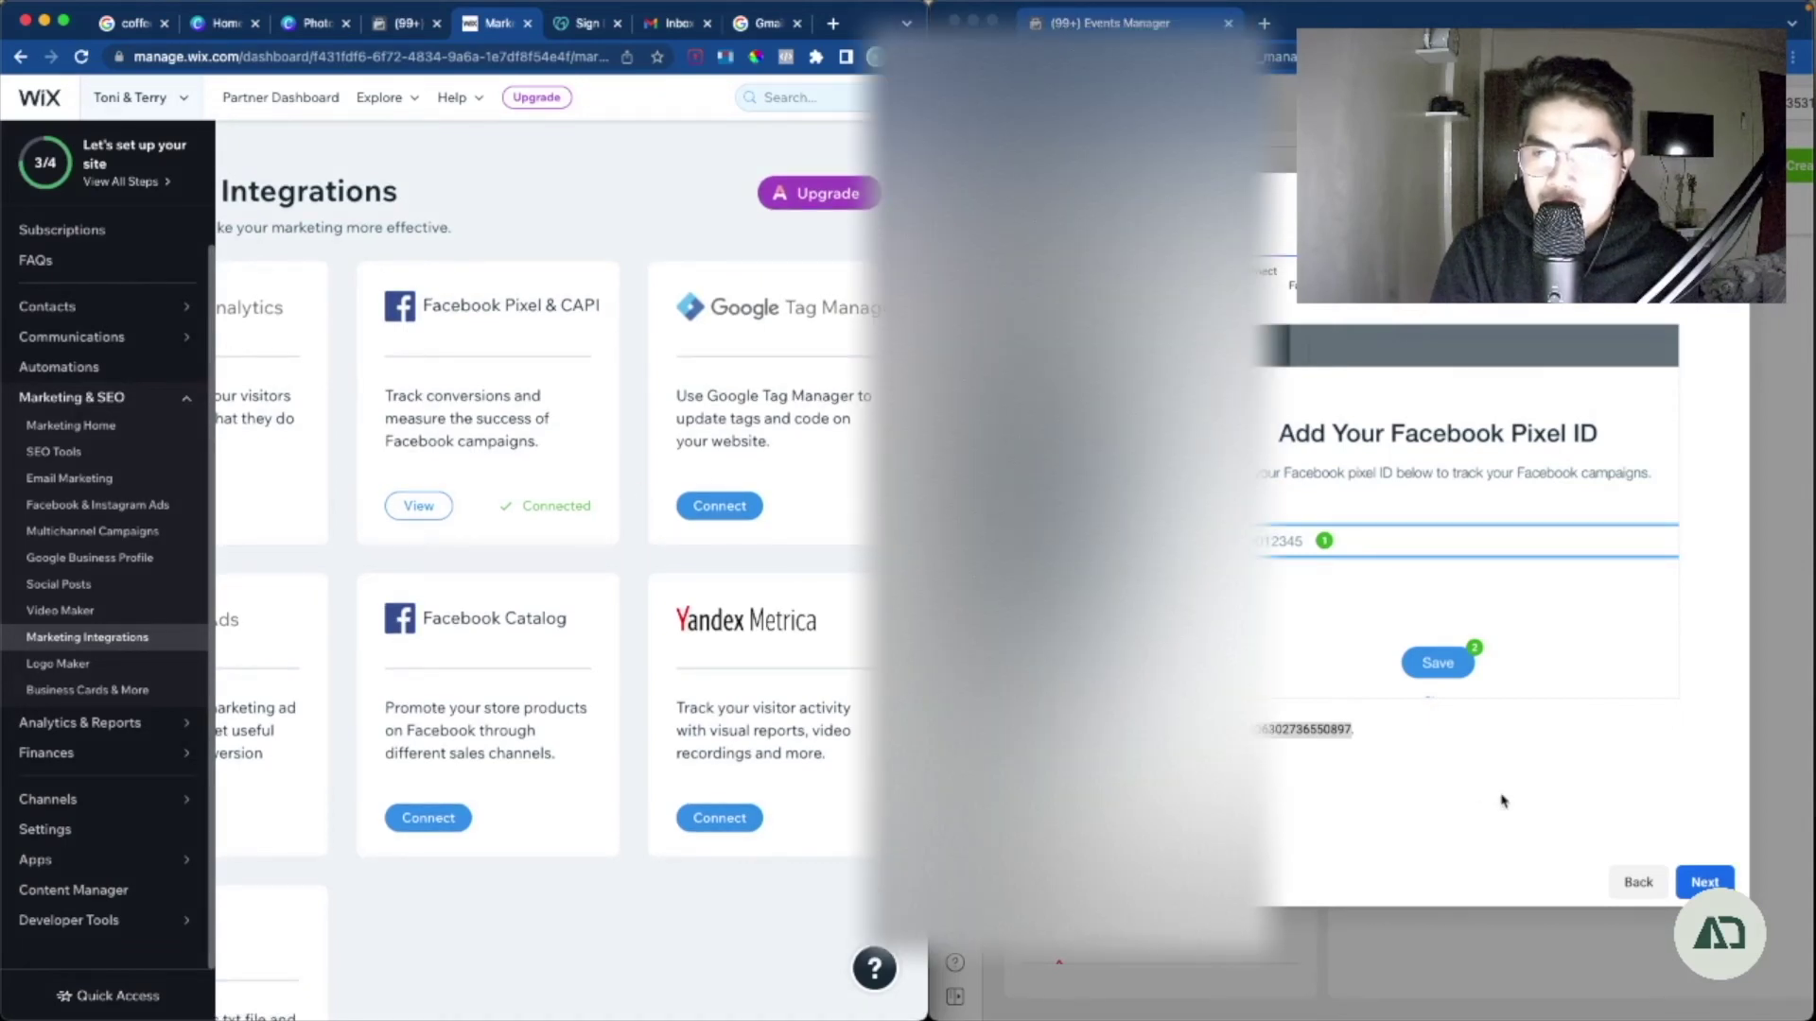
# Advance to verification and send test traffic to the Toni & Terry site URL from autofill
pyautogui.click(1411, 741)
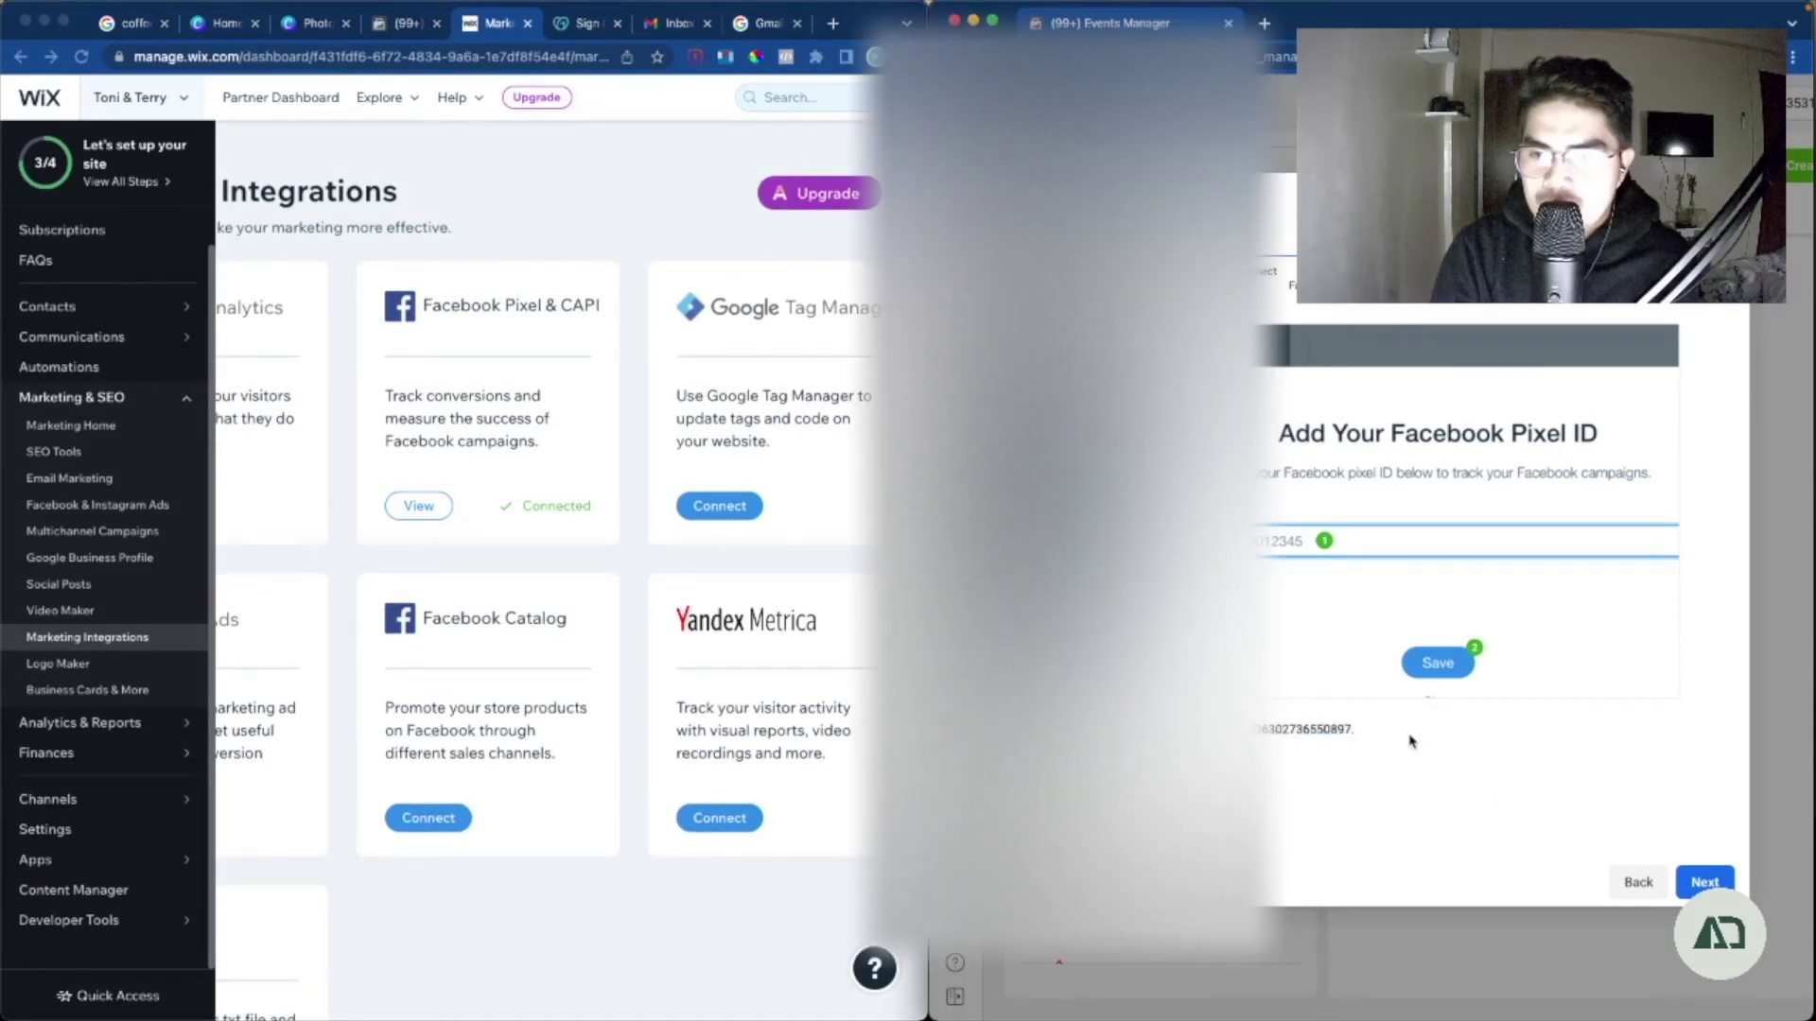
pyautogui.click(1703, 881)
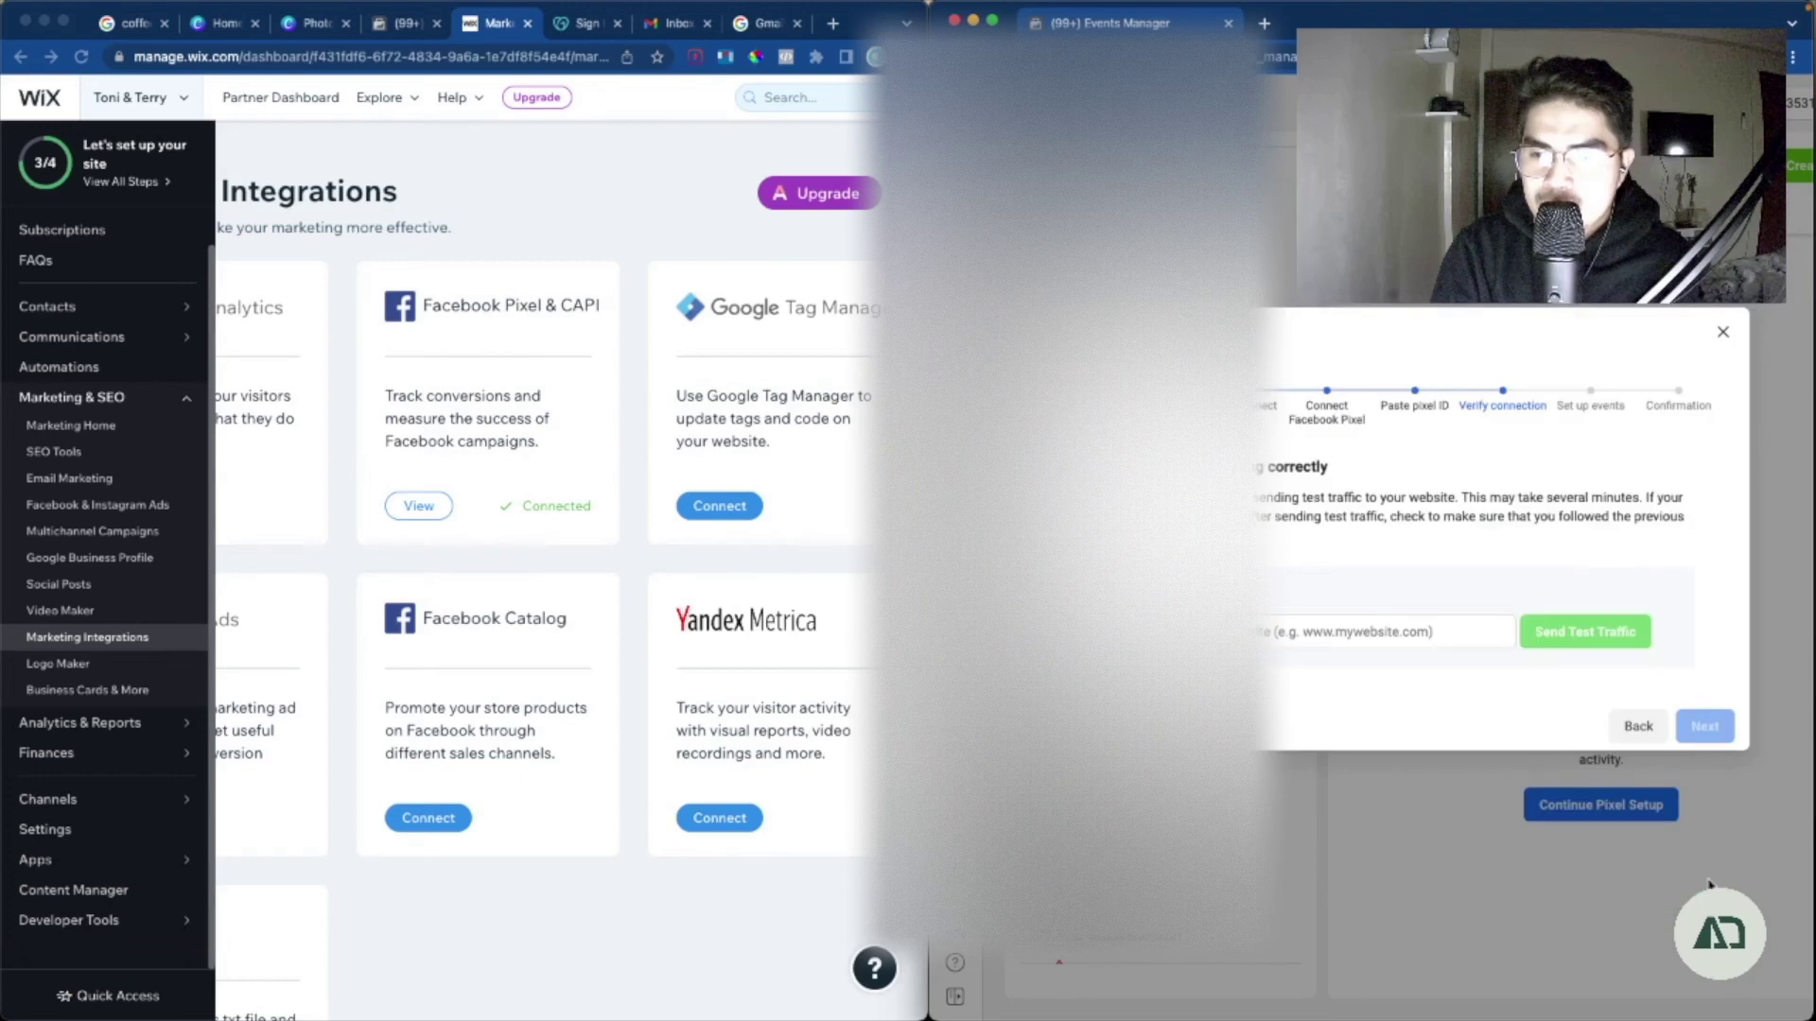
pyautogui.click(1286, 635)
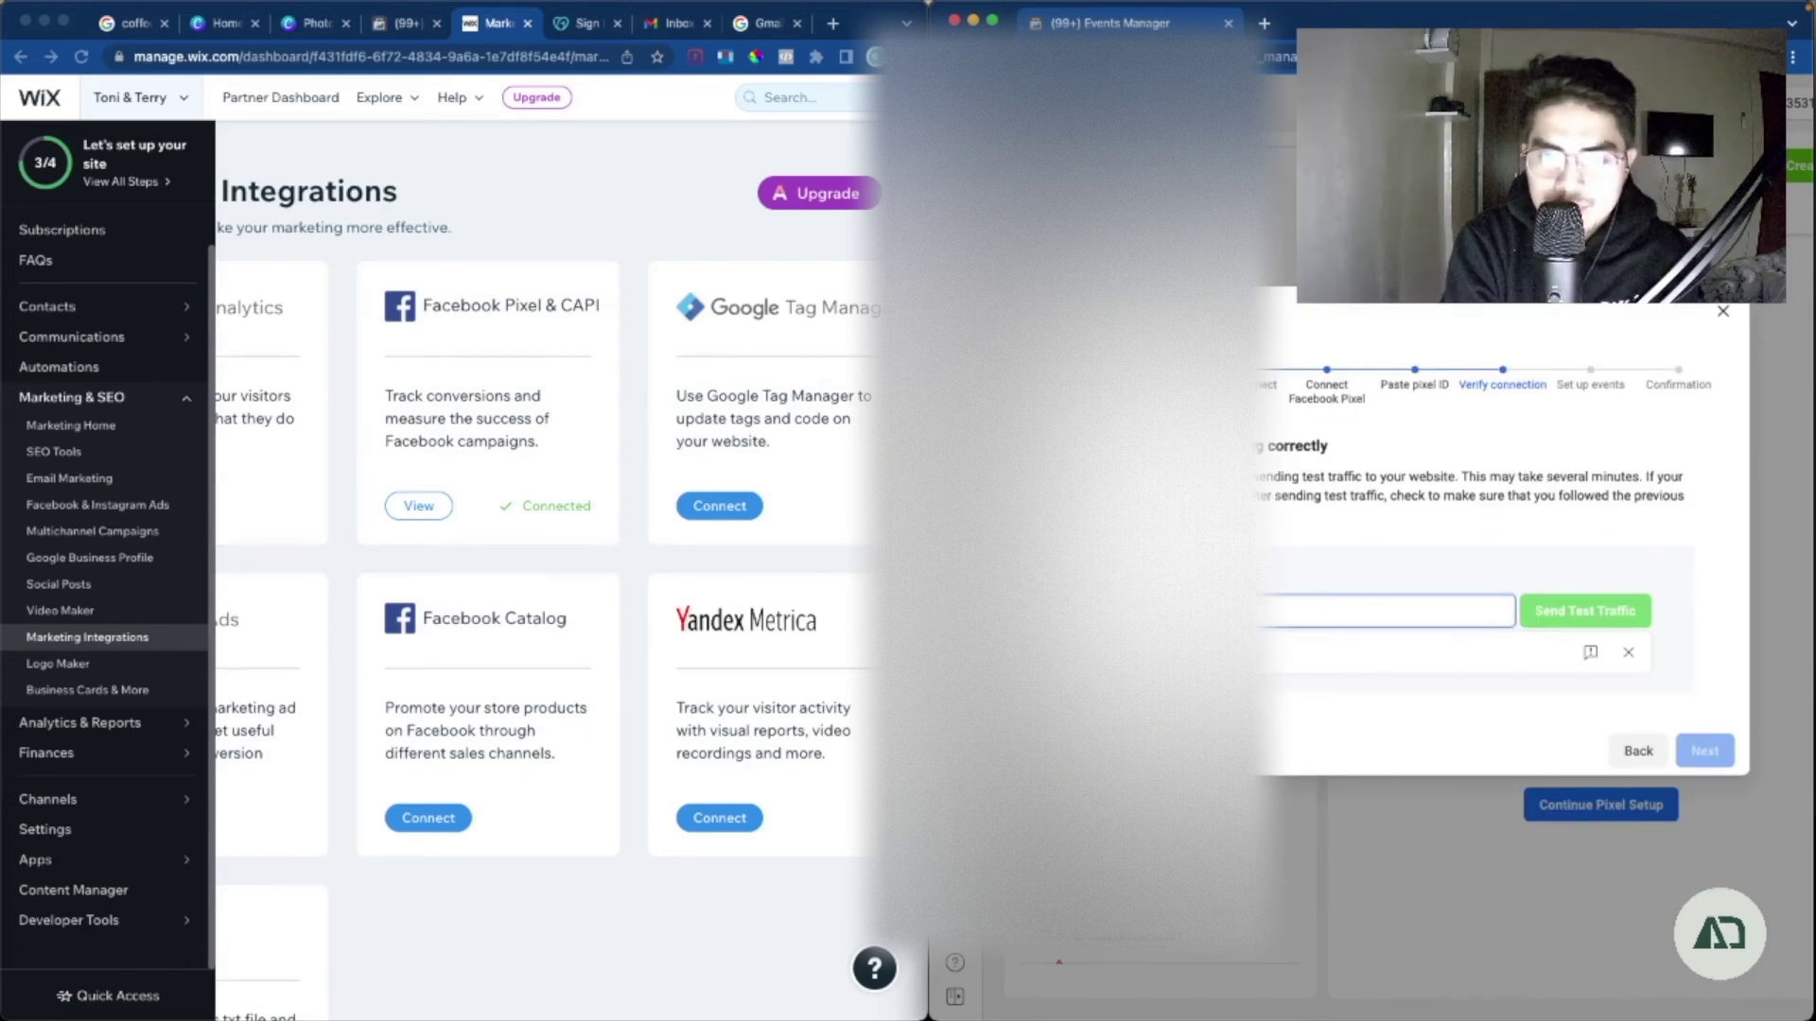
pyautogui.click(1532, 653)
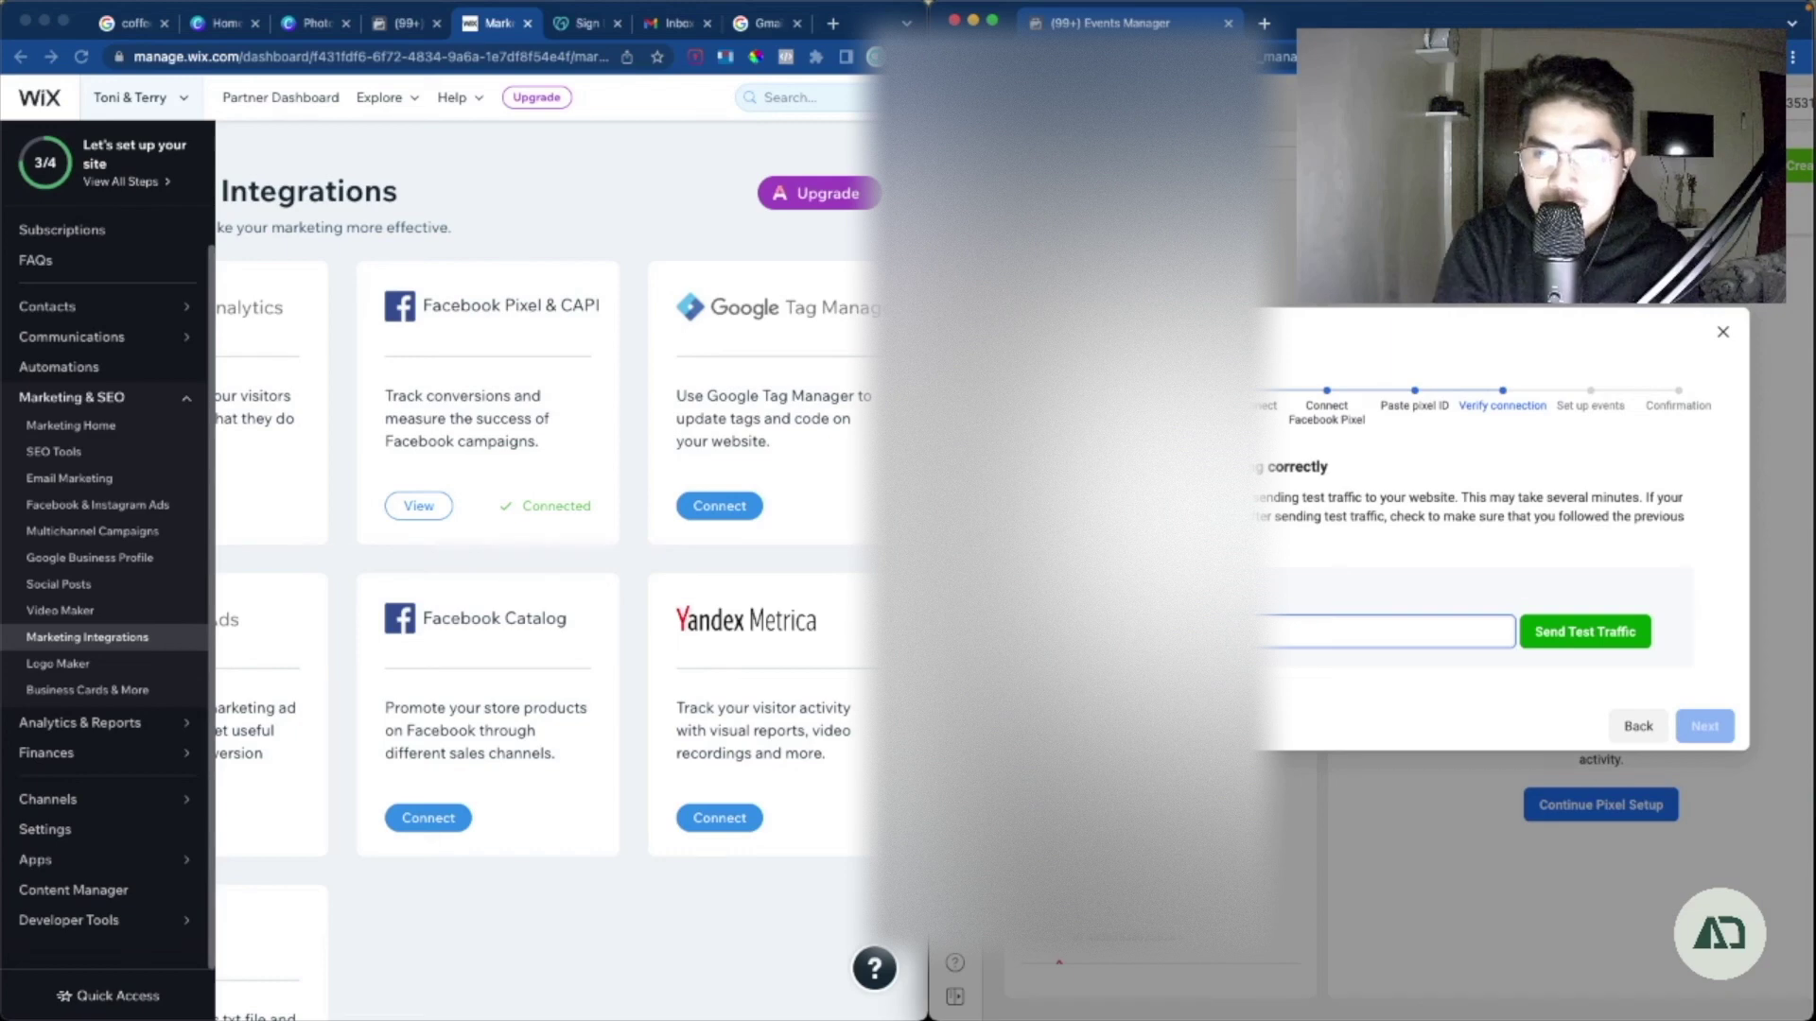
pyautogui.click(1584, 634)
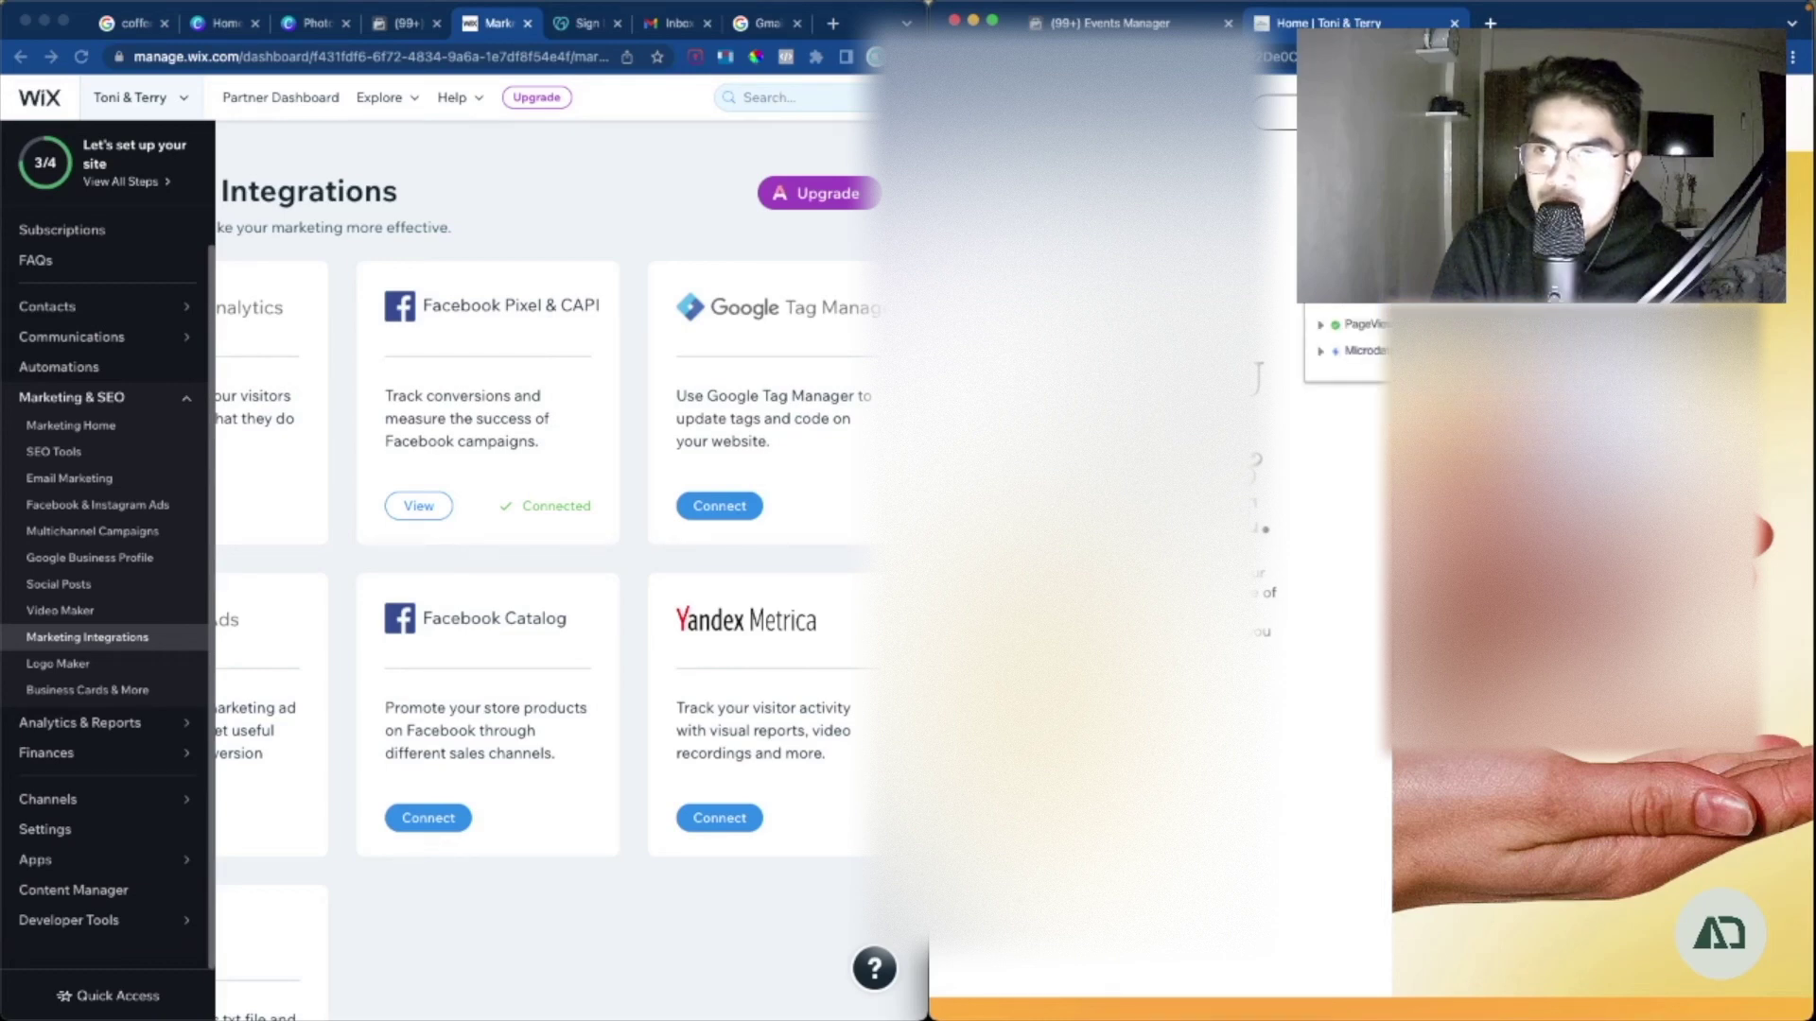
# Search Google for 'facebook pixel helper tool' in a new tab and open its Chrome Web Store listing
pyautogui.click(1491, 23)
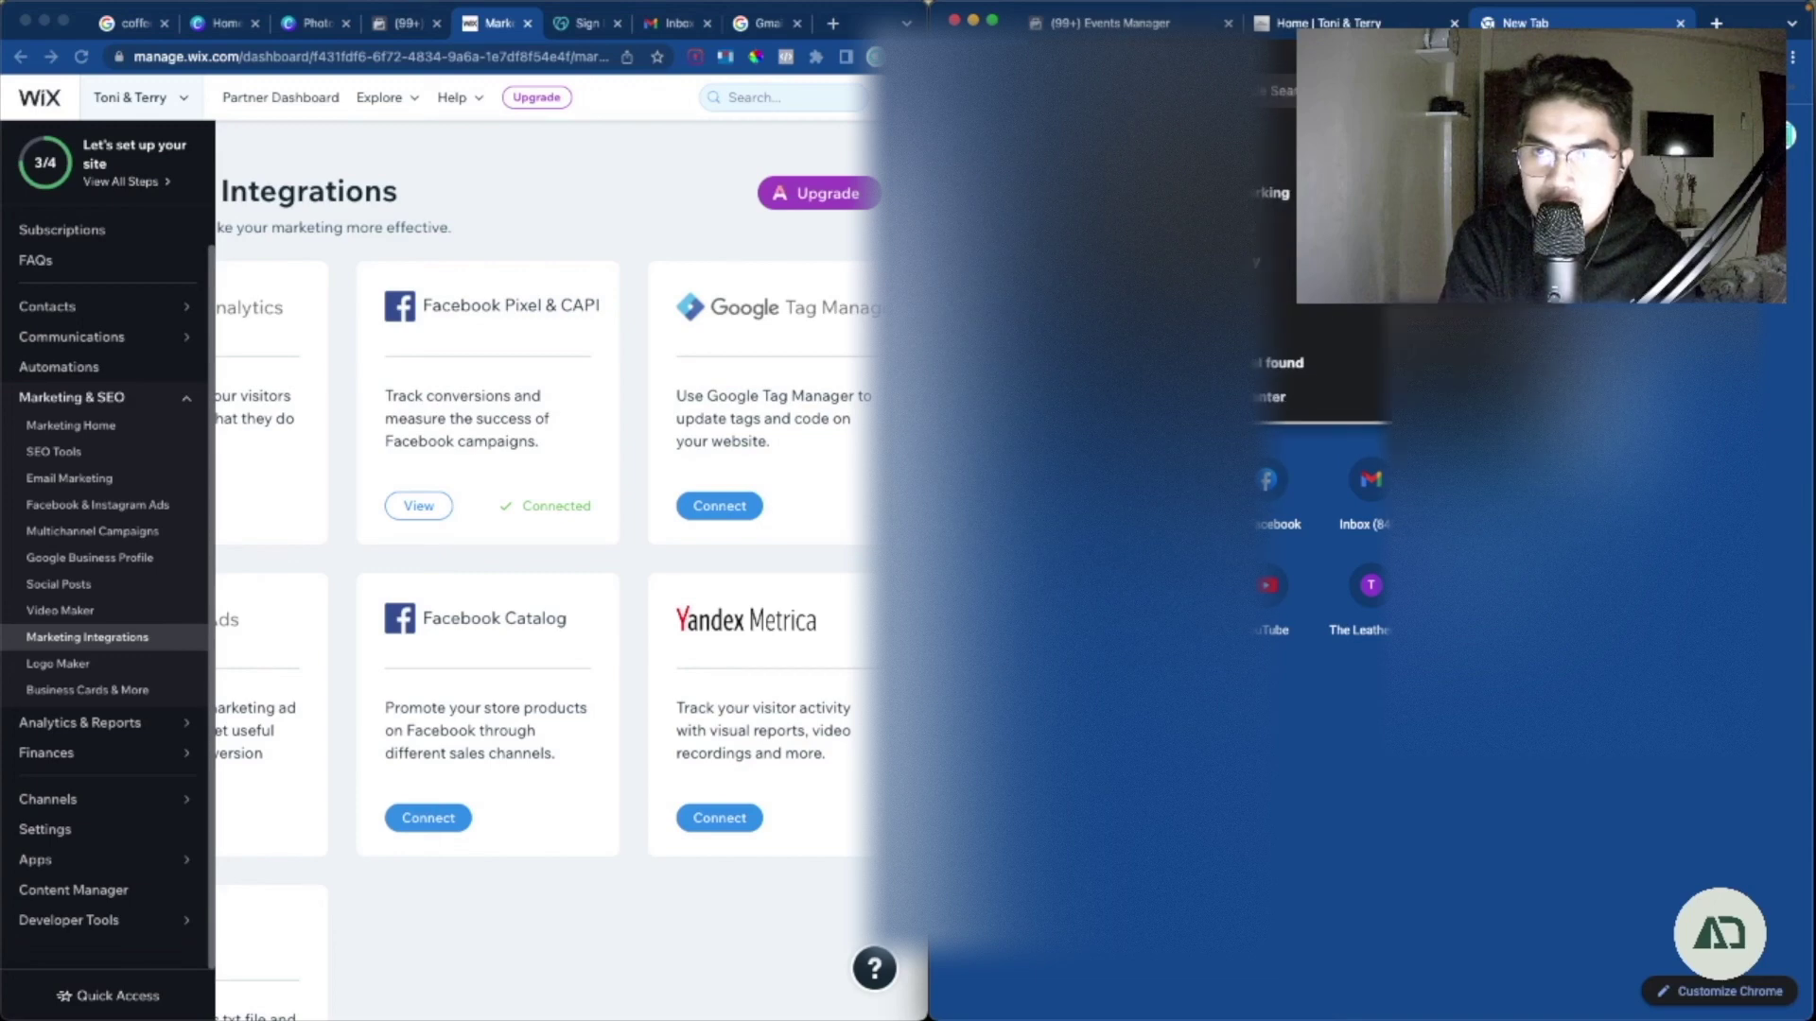
pyautogui.press('Return')
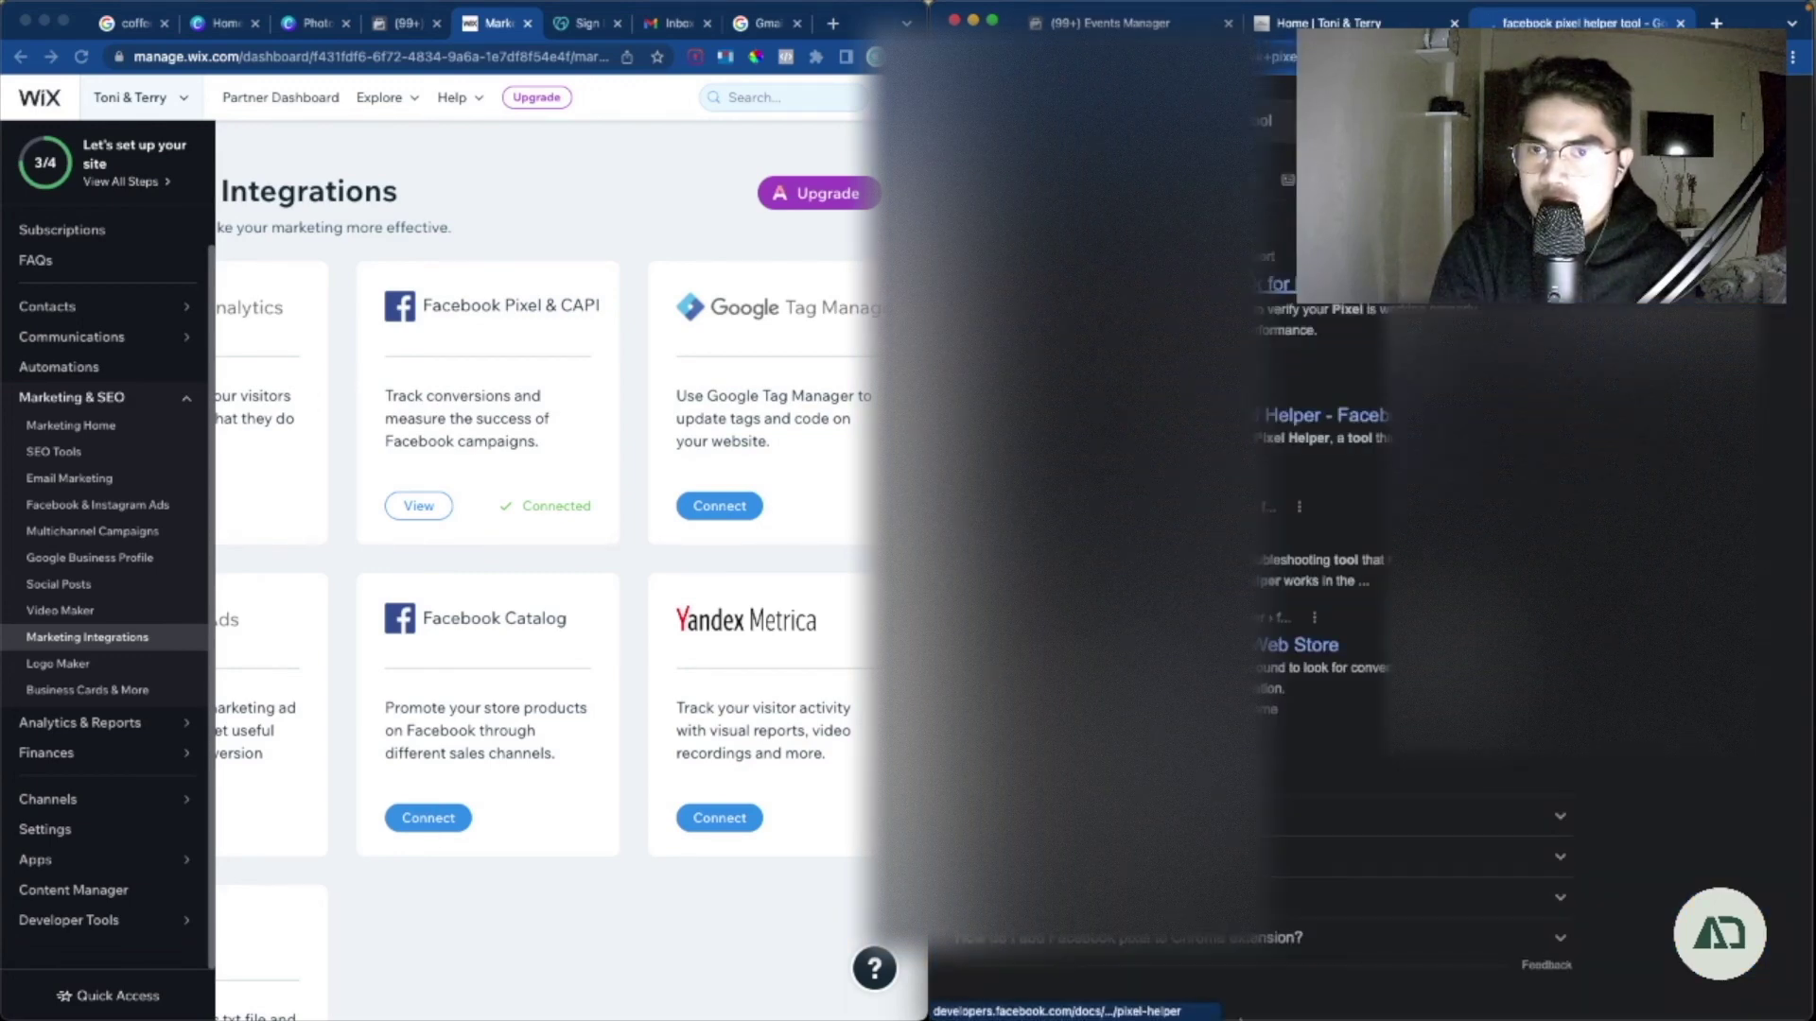
pyautogui.click(1324, 415)
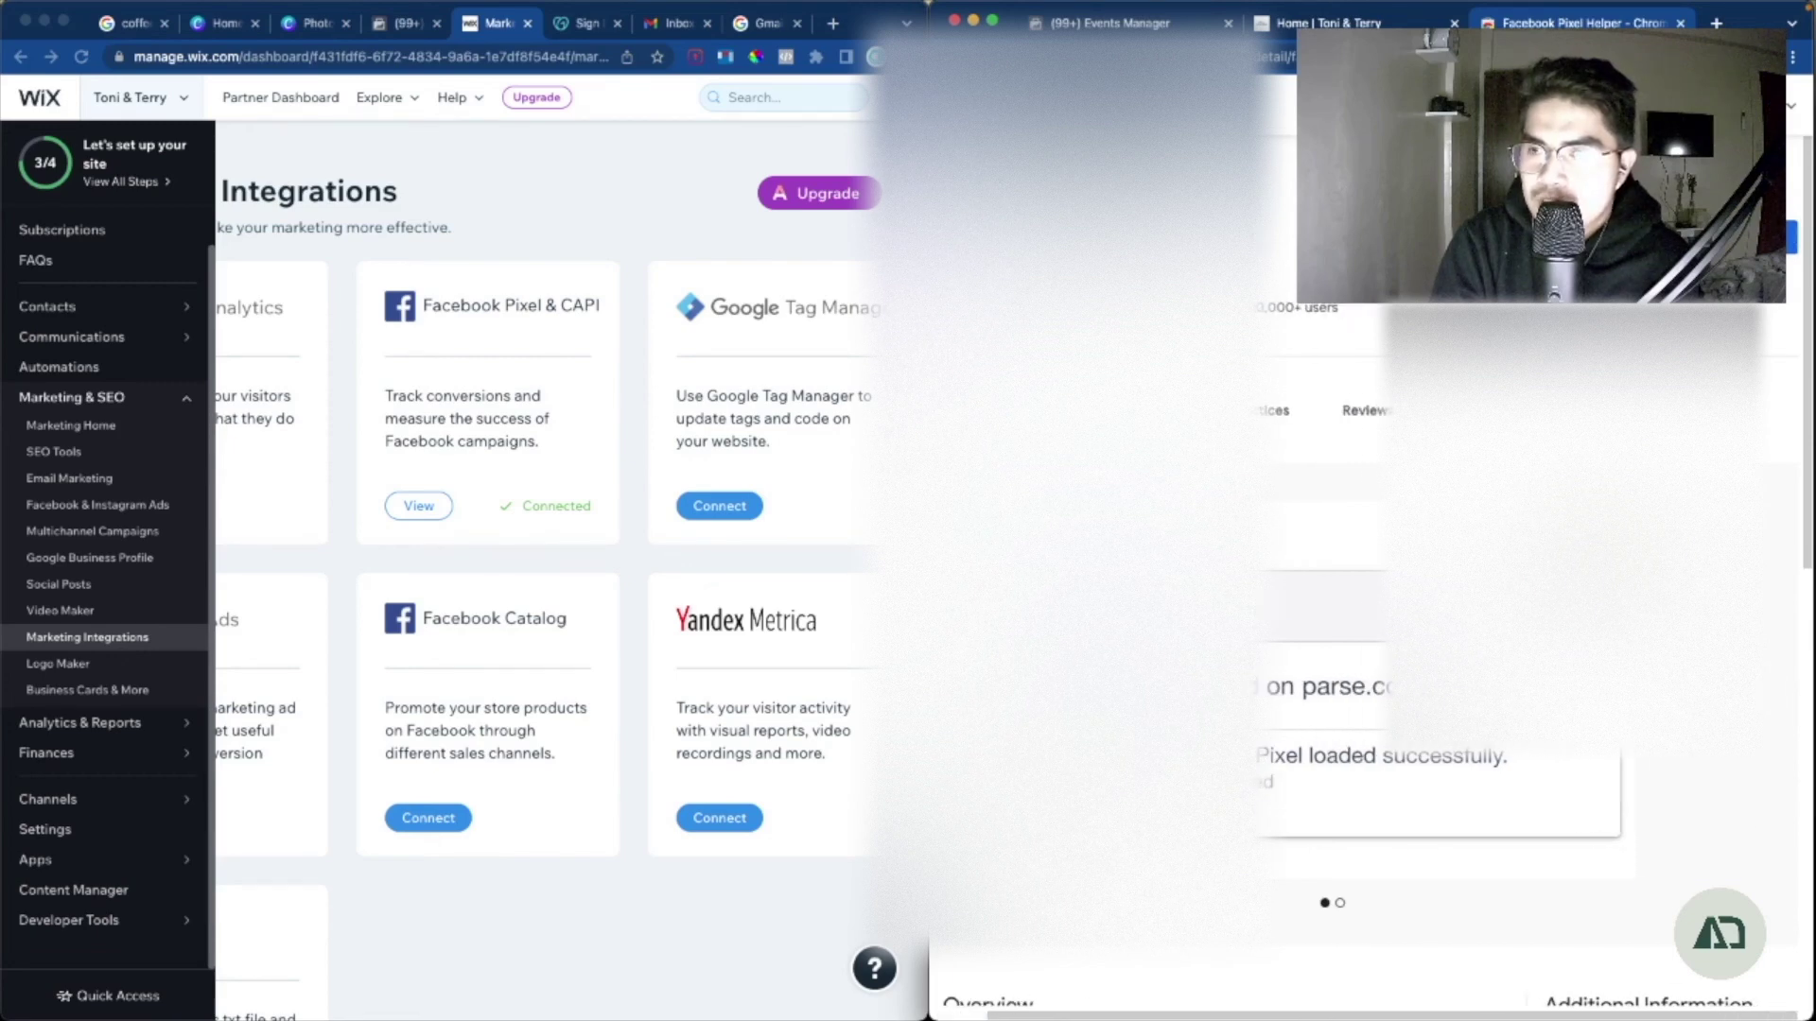
# On the Toni & Terry home page, expand Pixel Helper's PageView and Microdata events, then close it
pyautogui.click(1331, 17)
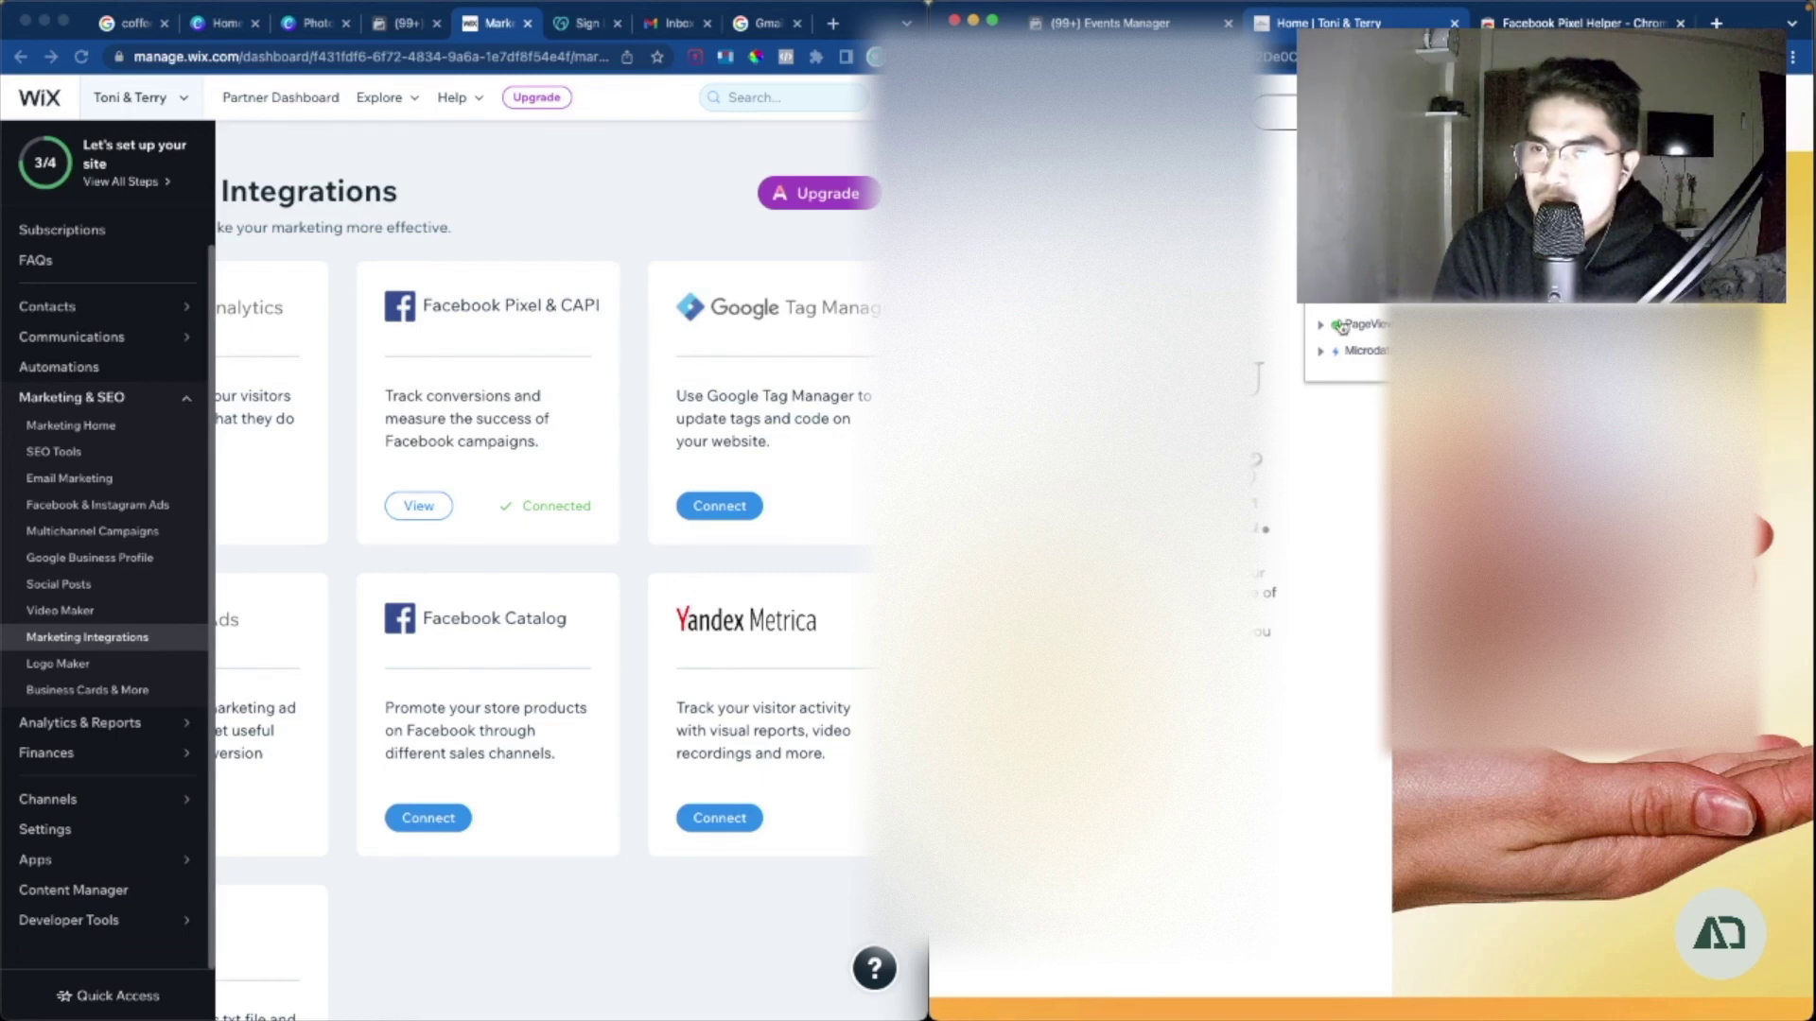
pyautogui.moveTo(1328, 328)
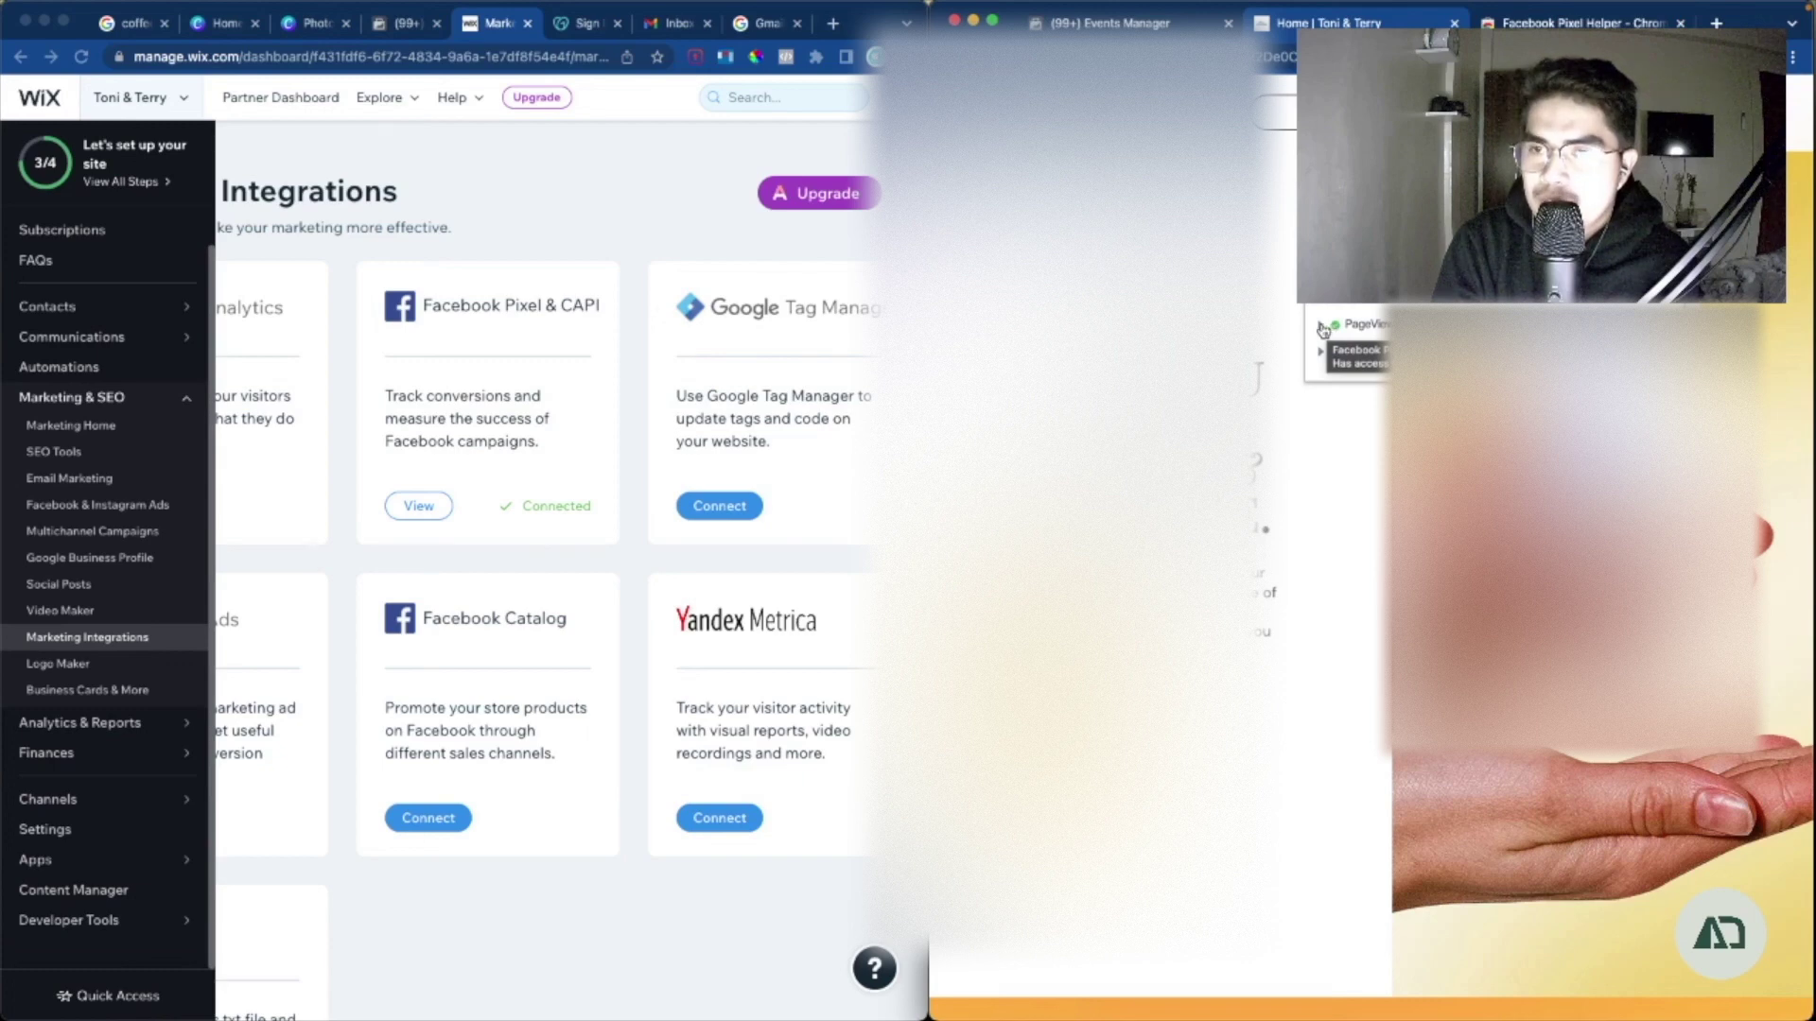
pyautogui.click(1322, 326)
pyautogui.click(1320, 476)
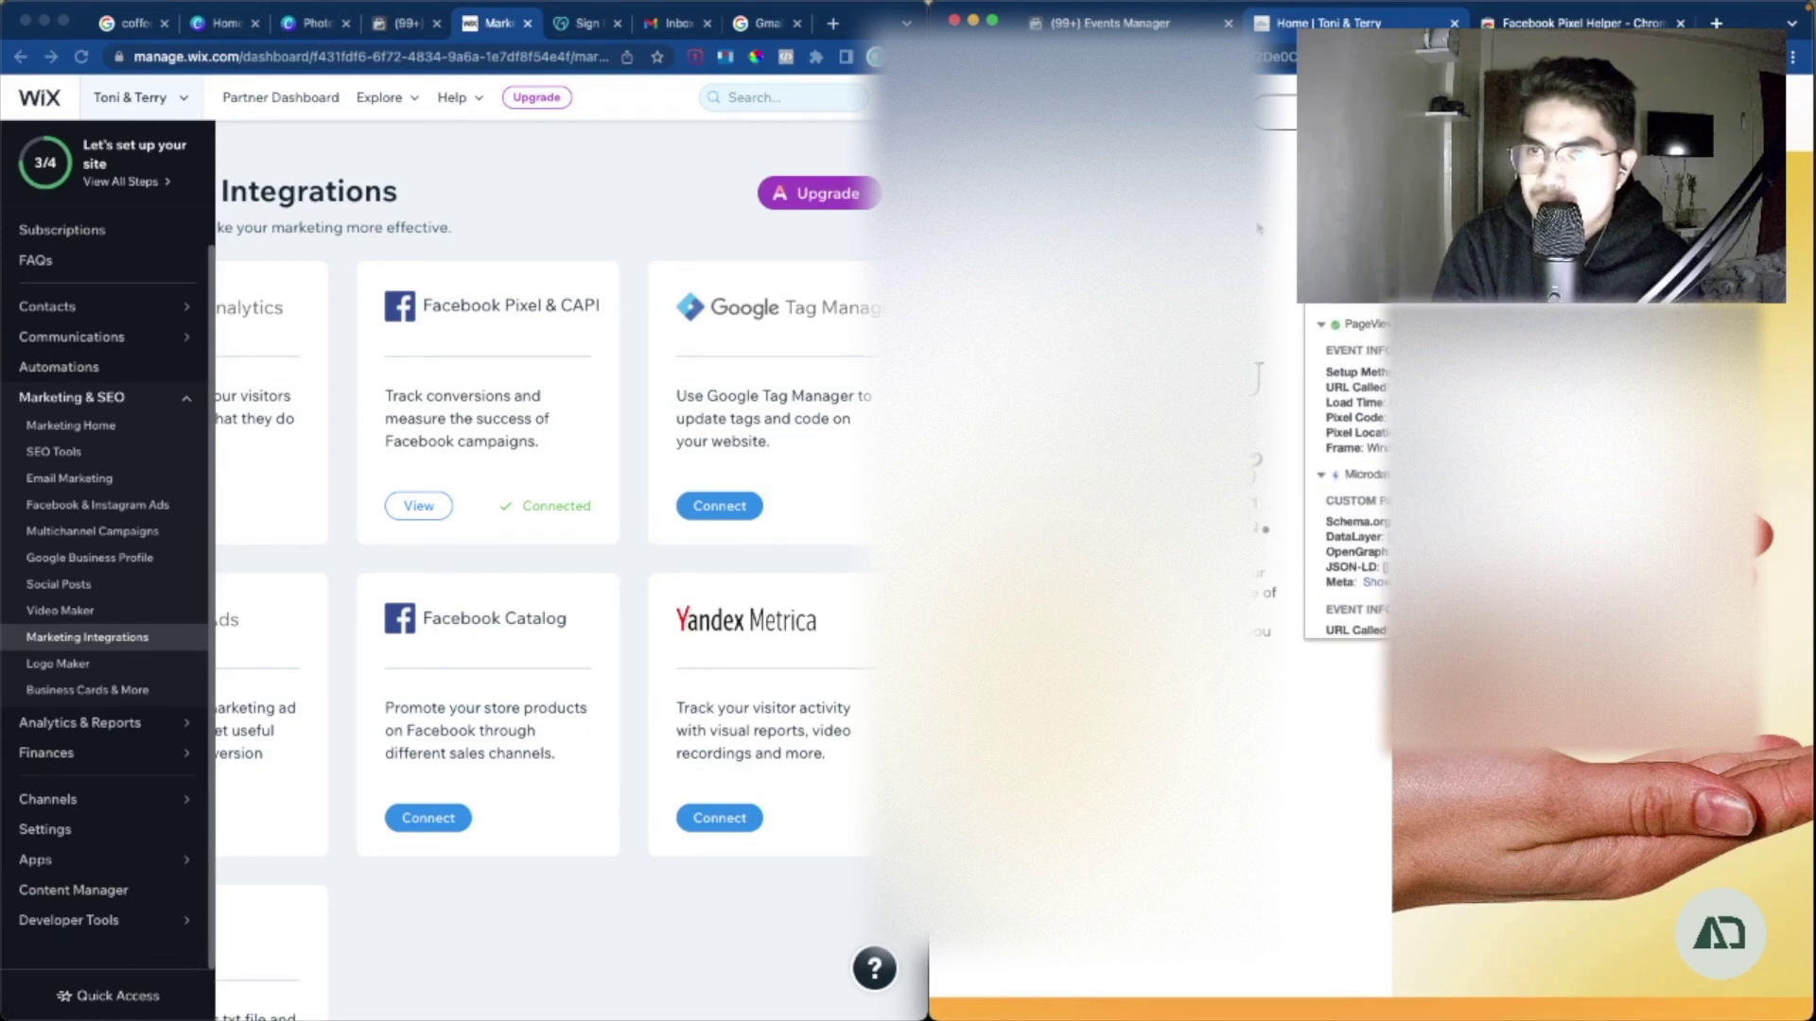
pyautogui.press('Escape')
pyautogui.click(611, 183)
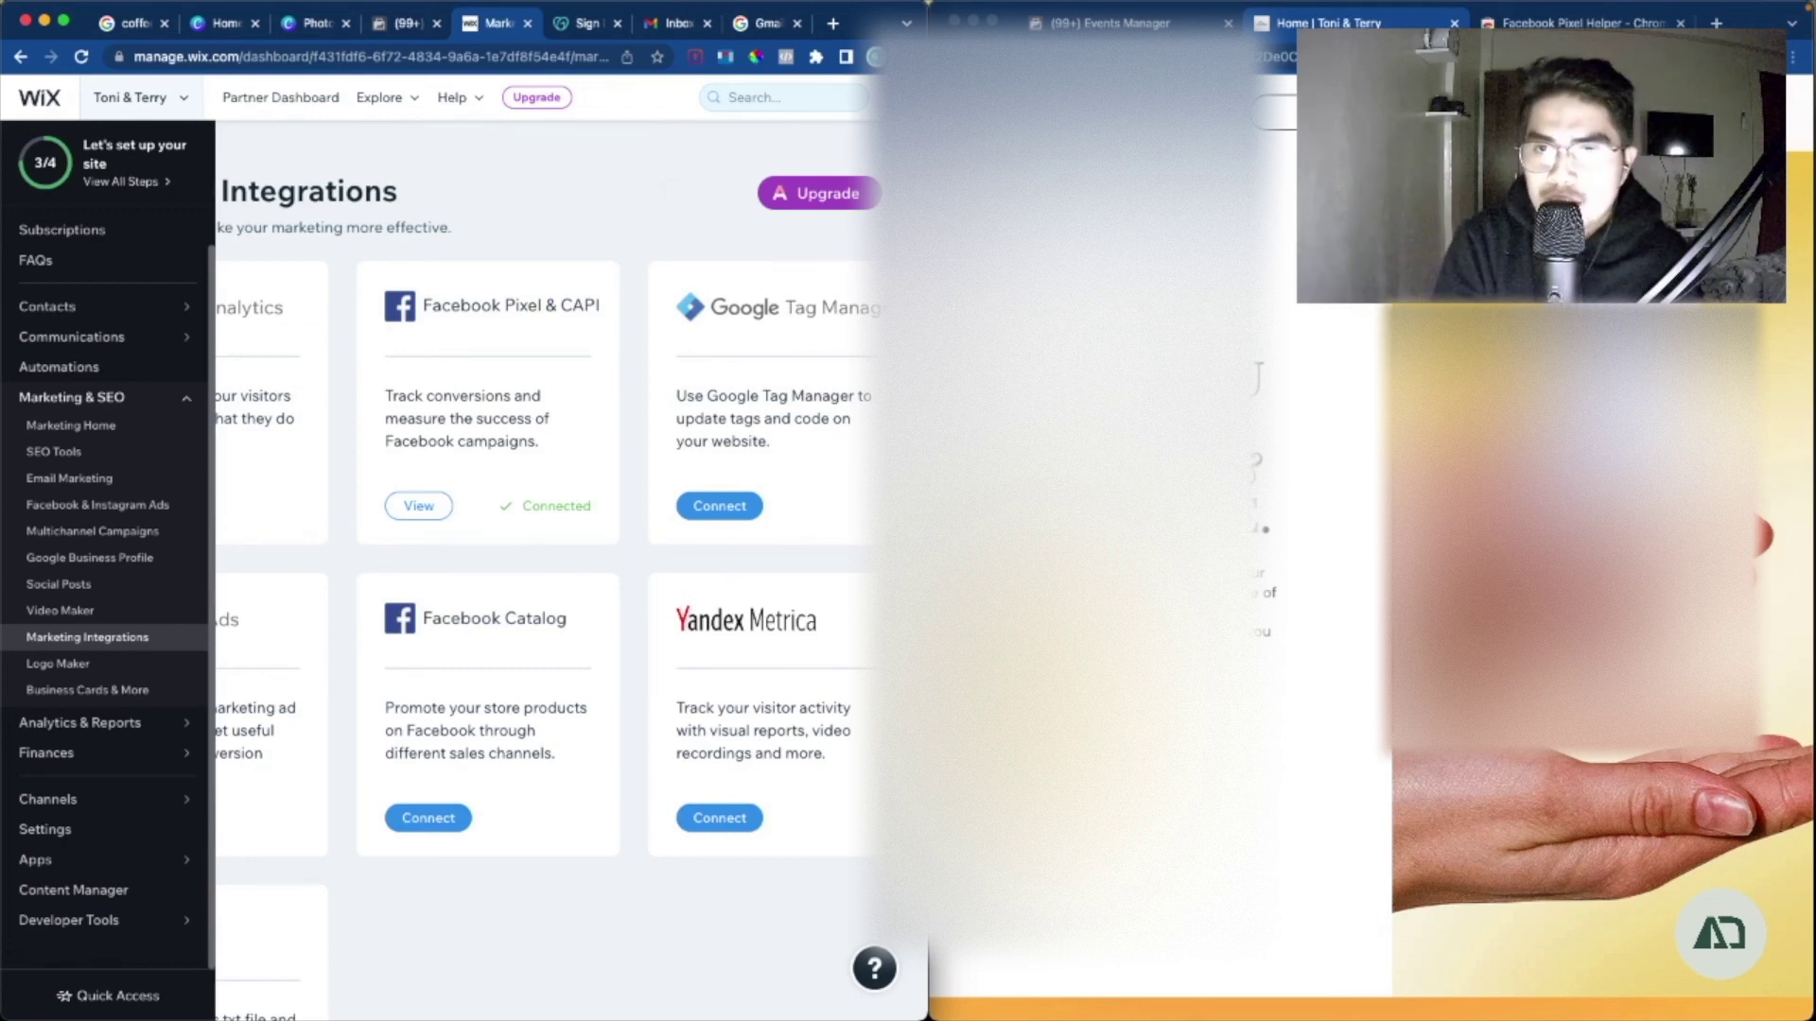
# Switch back to the (99+) Events Manager tab in the right-hand window
pyautogui.click(1163, 26)
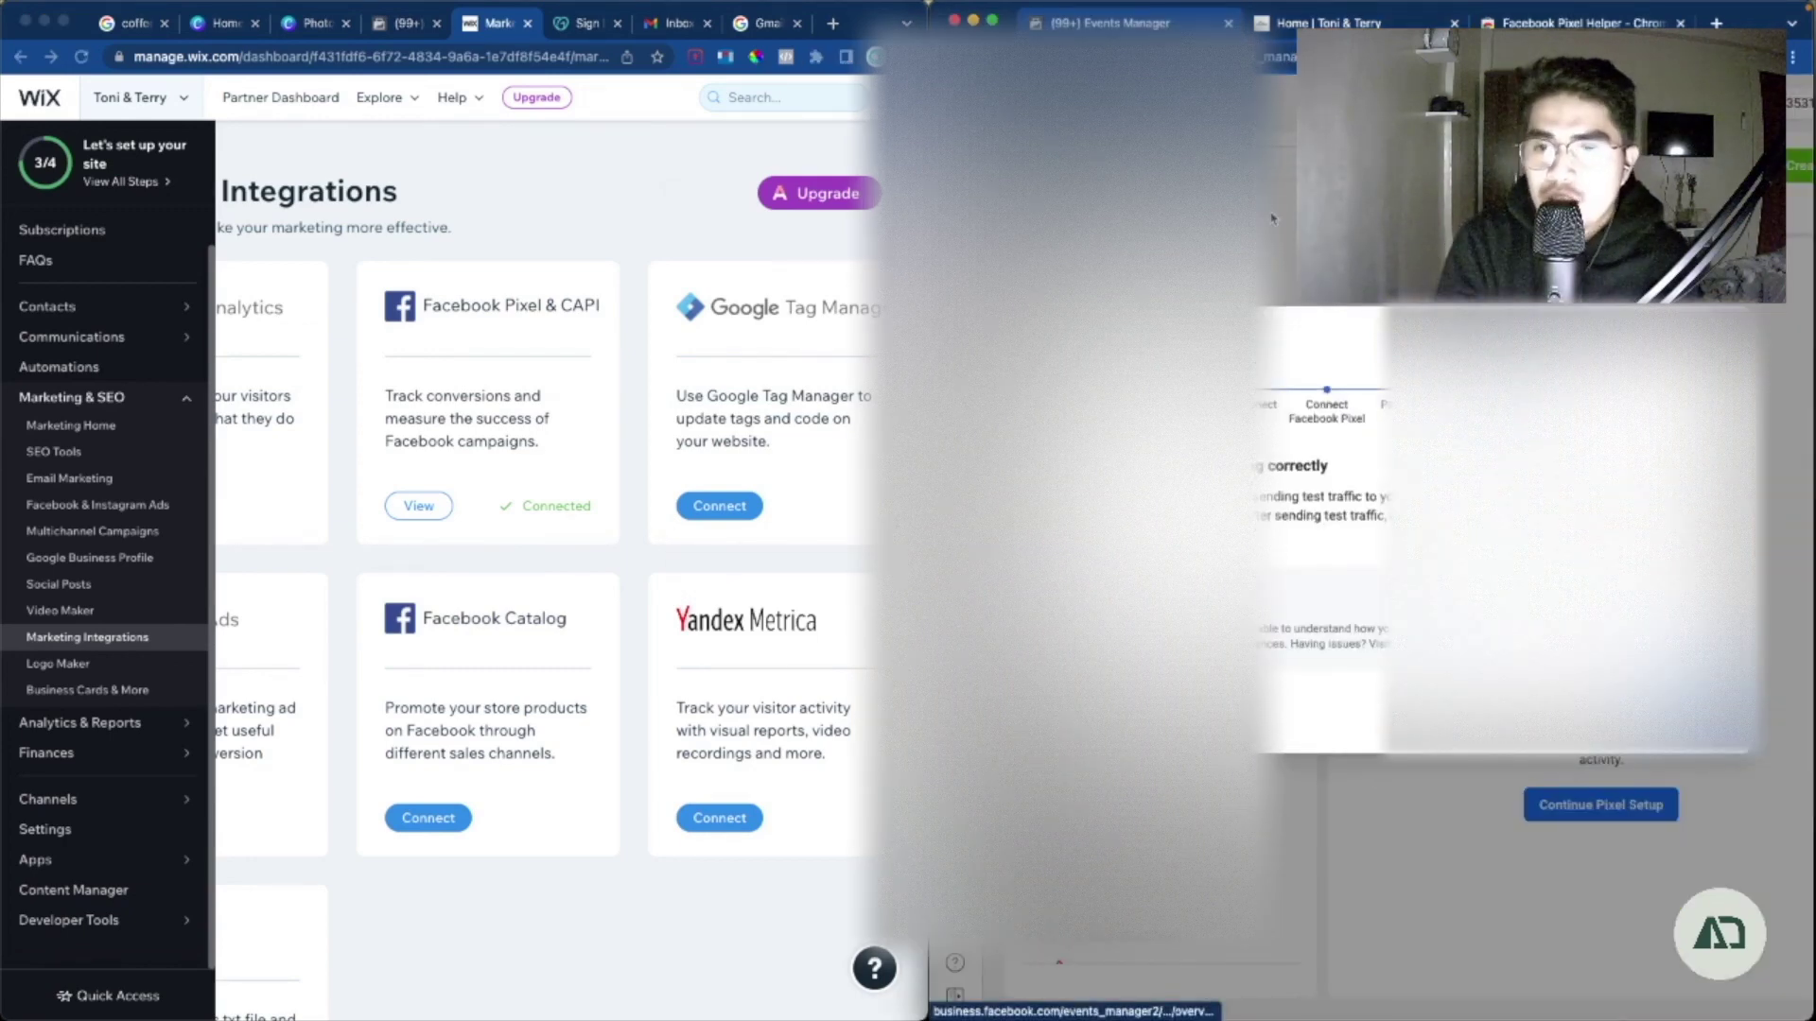